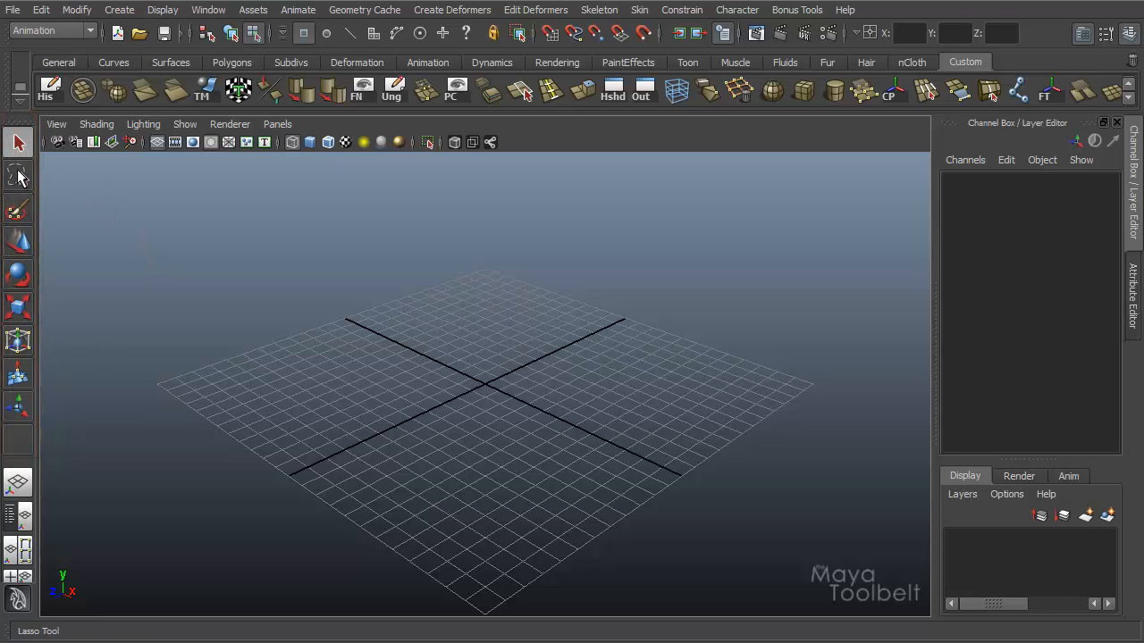
Step: Cycle through the Select, Move, Rotate and Scale tools, finishing with the Rotate Tool active
click(19, 284)
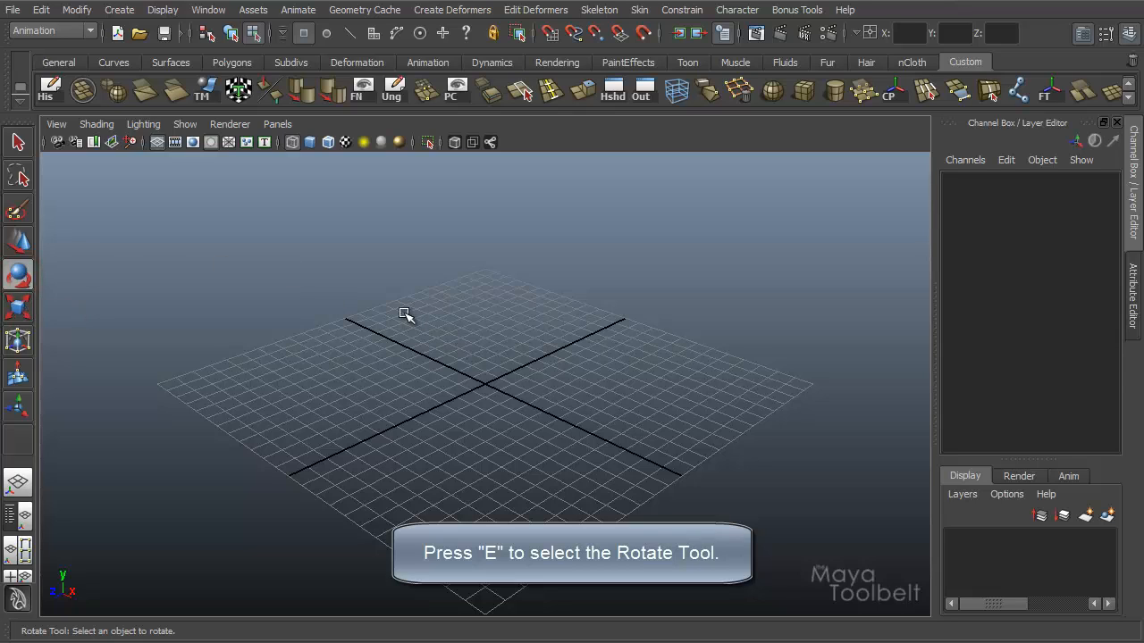
key(q)
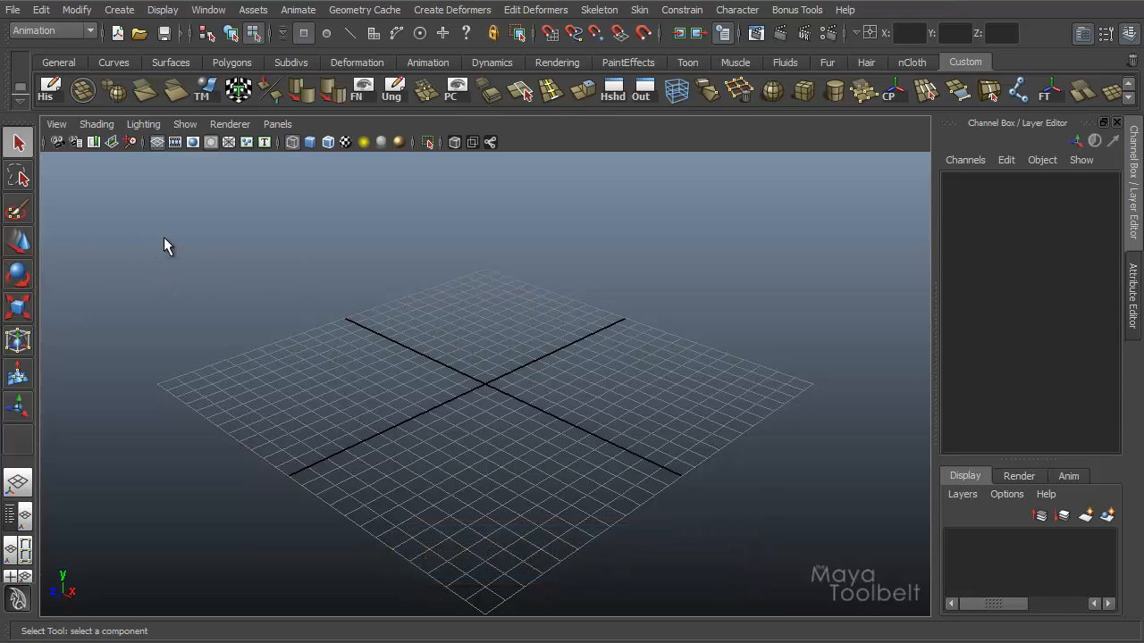
key(w)
key(e)
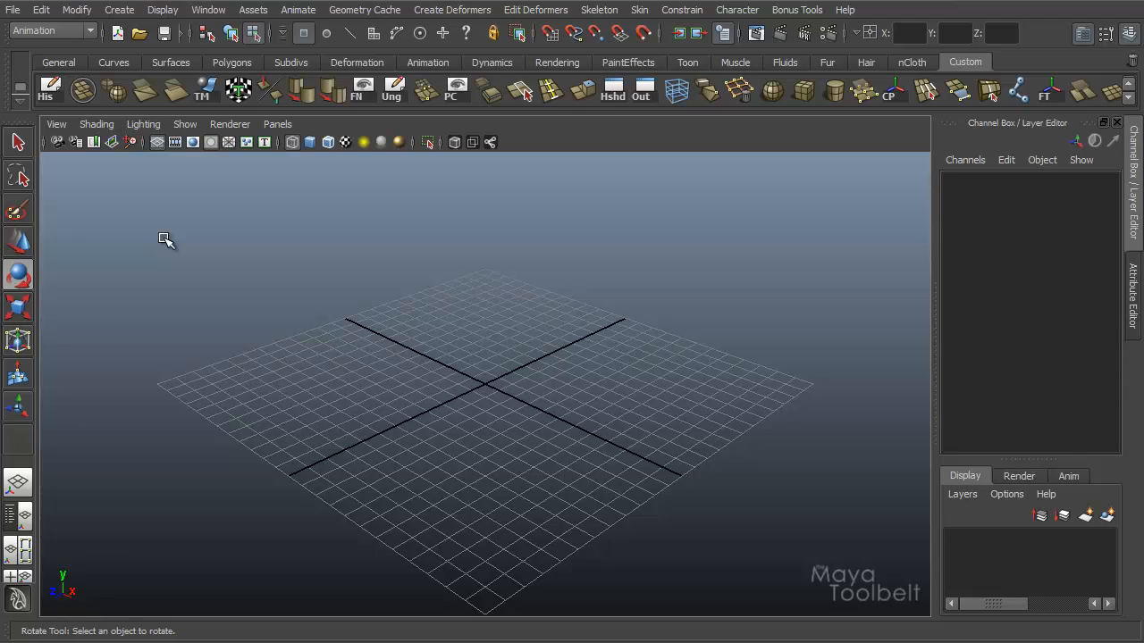
key(r)
key(q)
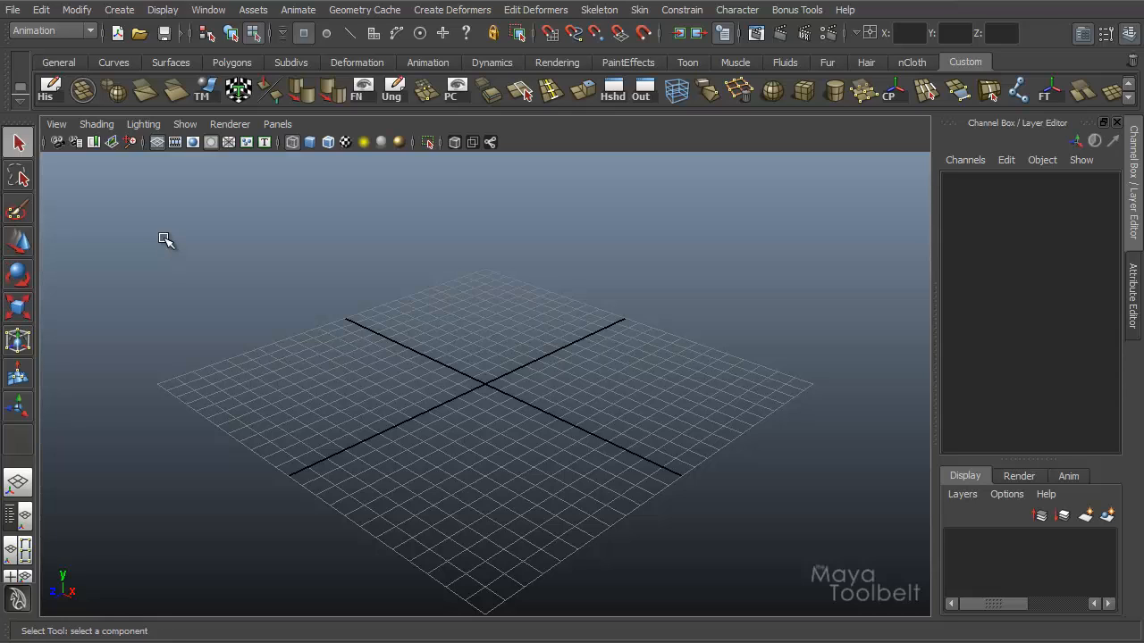
key(w)
key(e)
key(r)
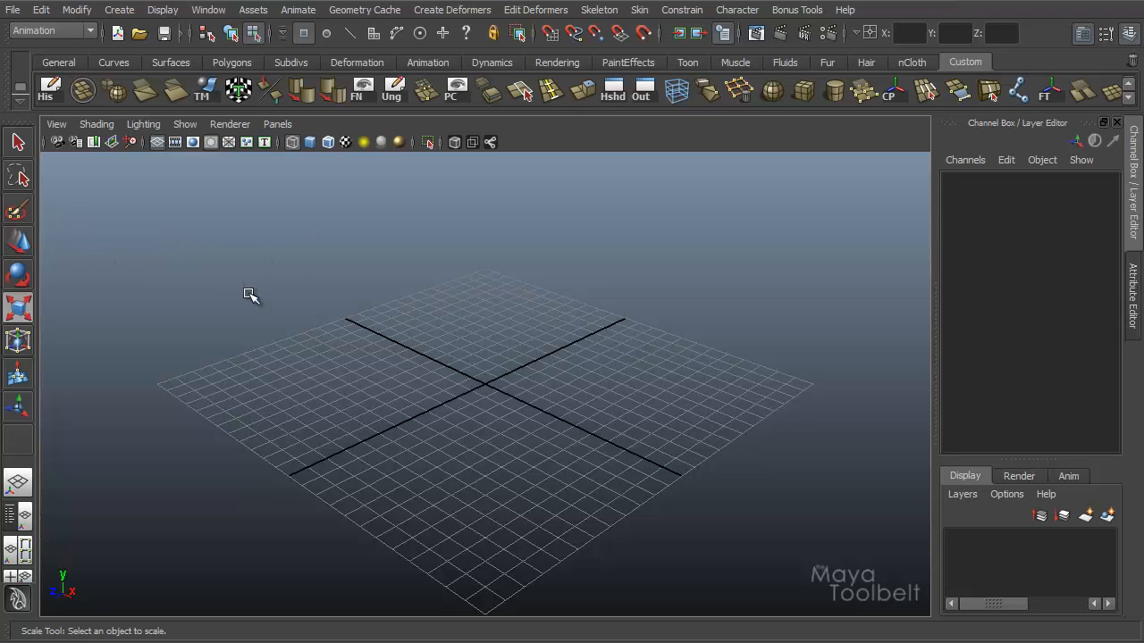
key(e)
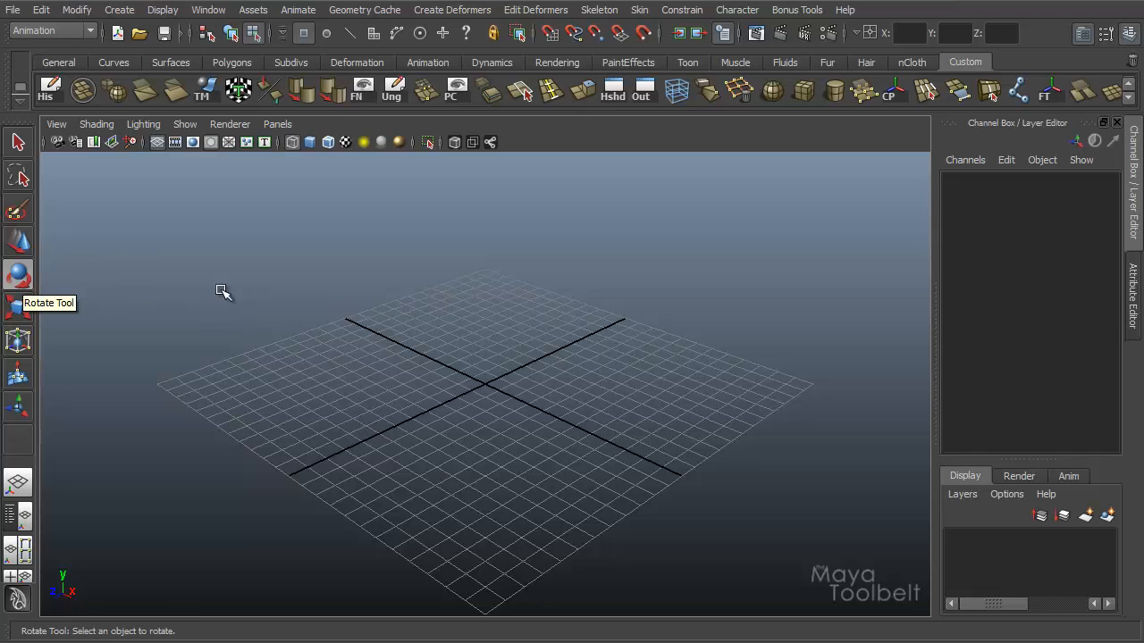
Step: Open the Rotate Tool's settings and collapse the Common Selection Options, Soft Selection and Reflection Settings sections
double_click(20, 279)
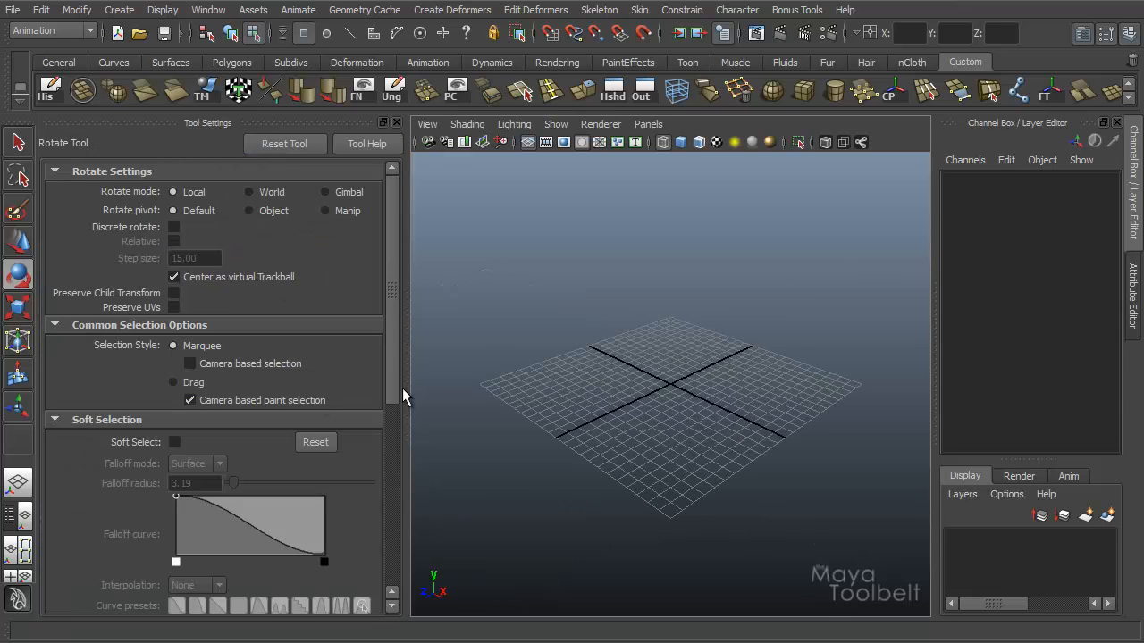
drag(394, 375, 403, 401)
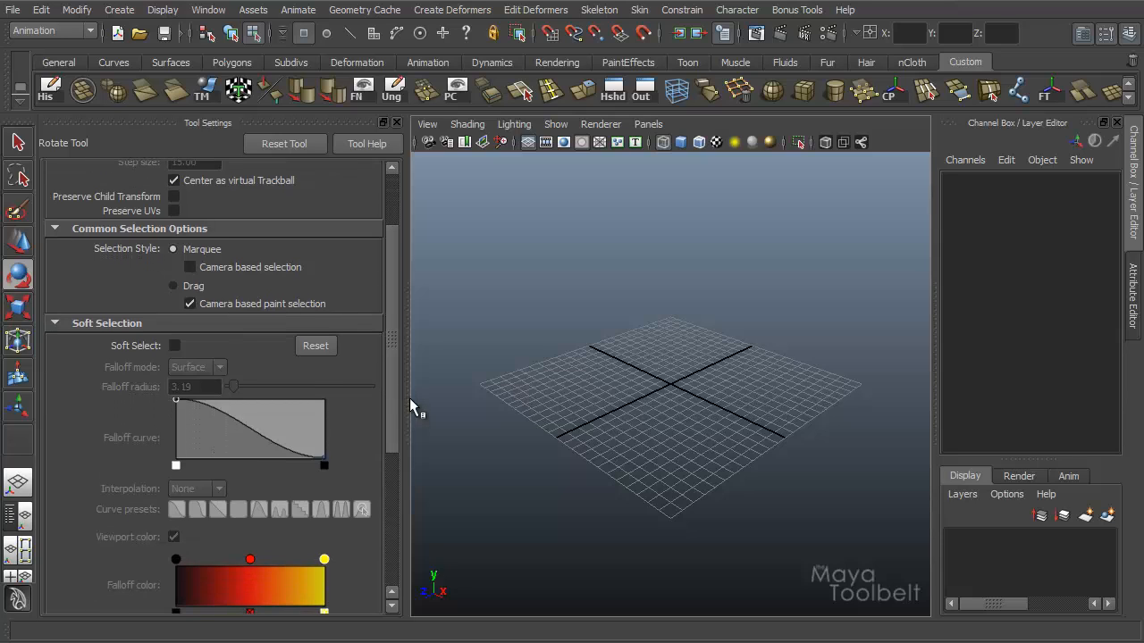
drag(392, 344, 390, 262)
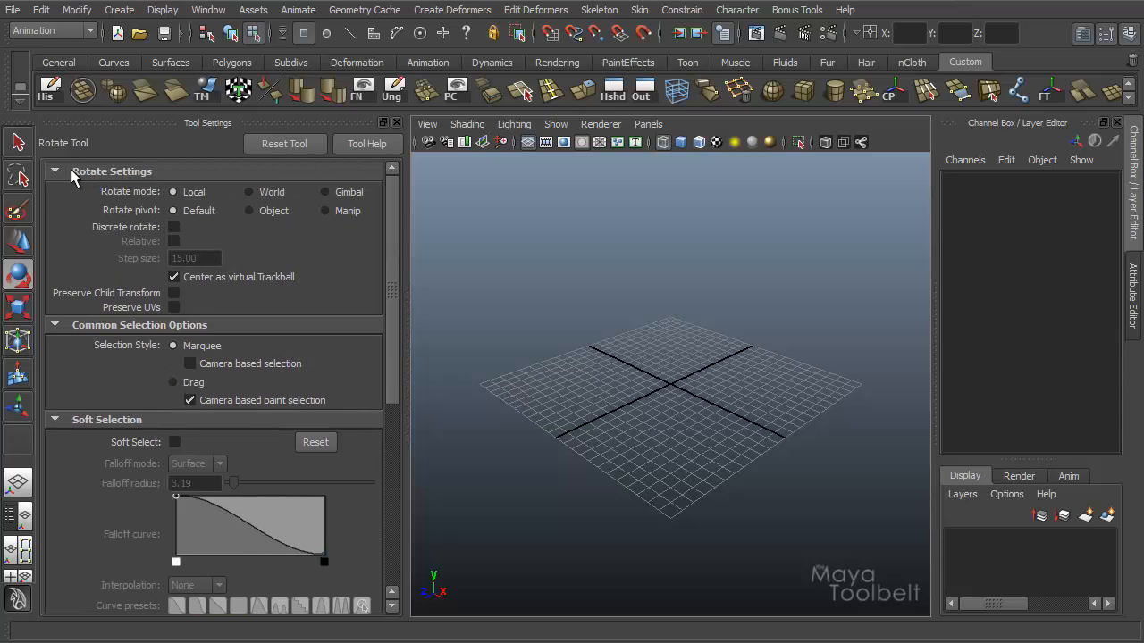
click(56, 324)
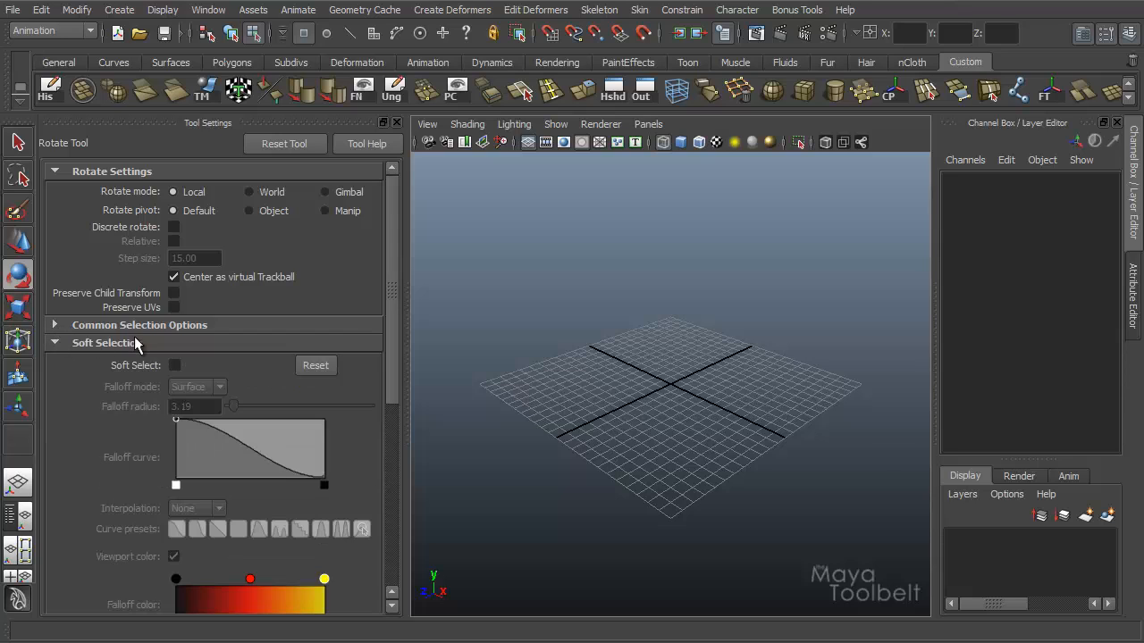
scroll(245, 403, down, 5)
scroll(224, 395, up, 3)
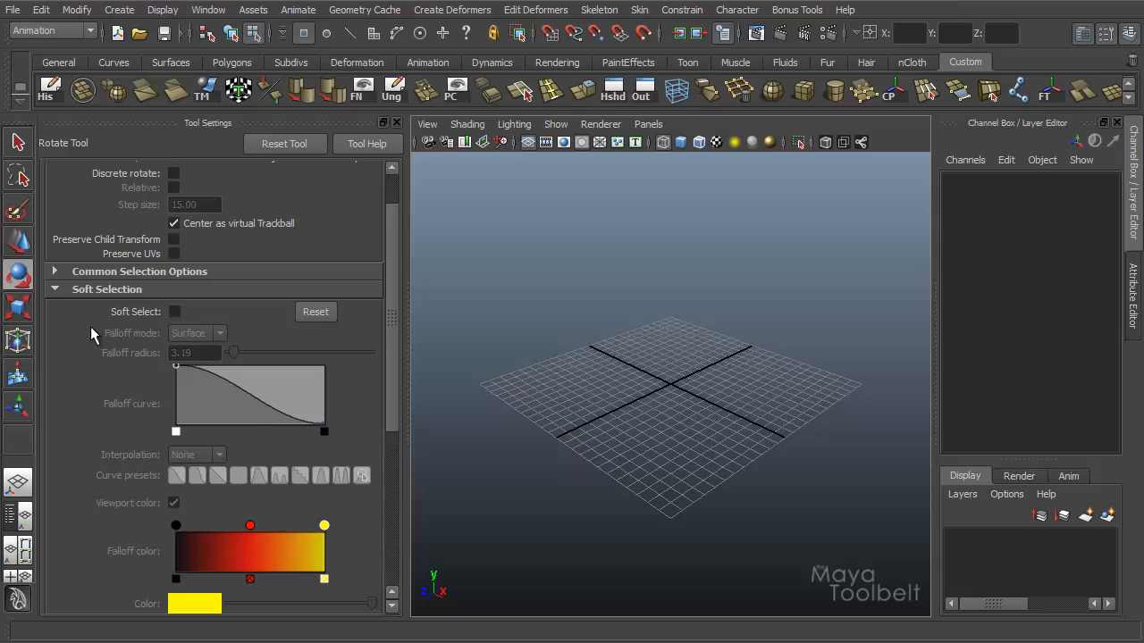
click(53, 288)
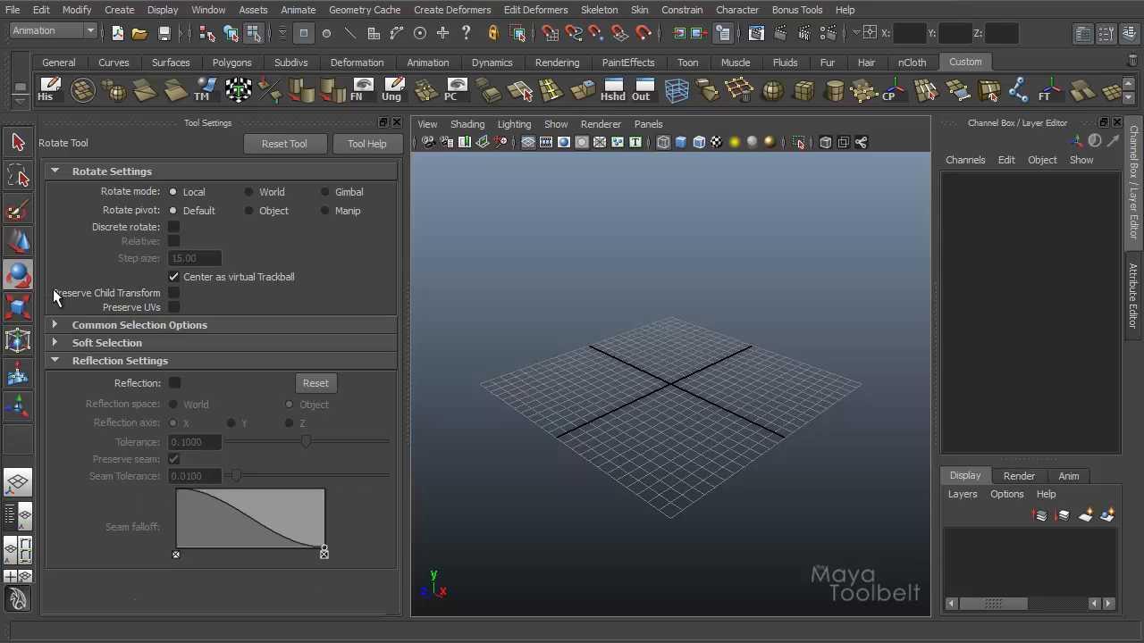
click(55, 361)
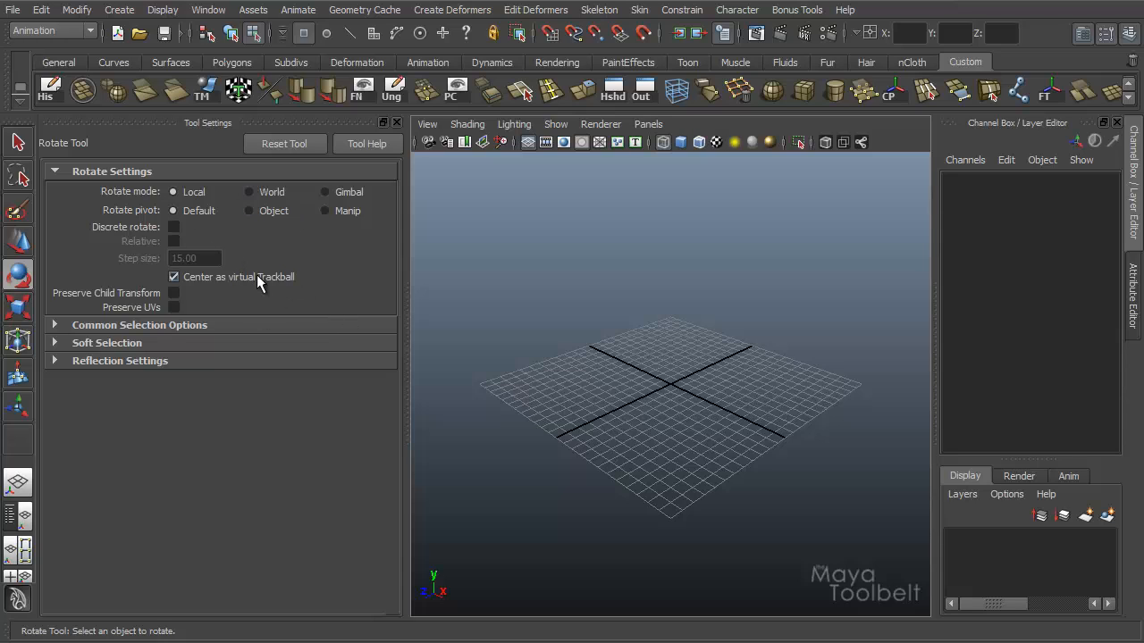
Step: Create a polygon cube near the grid's centre, at about X 0.97, Y 4.66, Z 1.57, and display it shaded
click(119, 9)
mouse_move(259, 55)
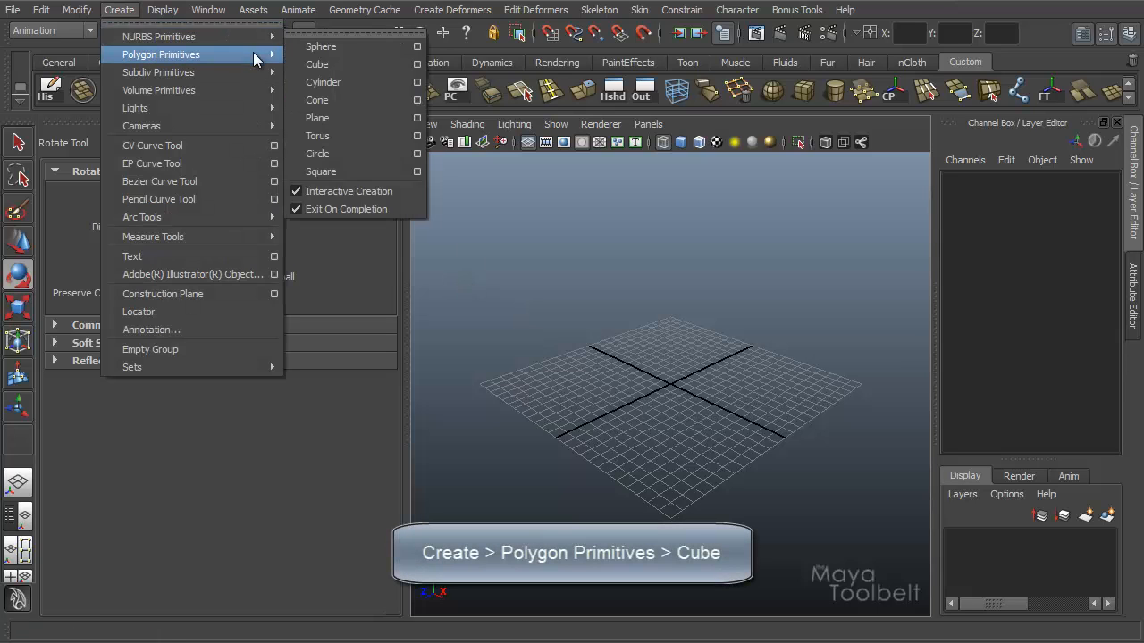
click(319, 80)
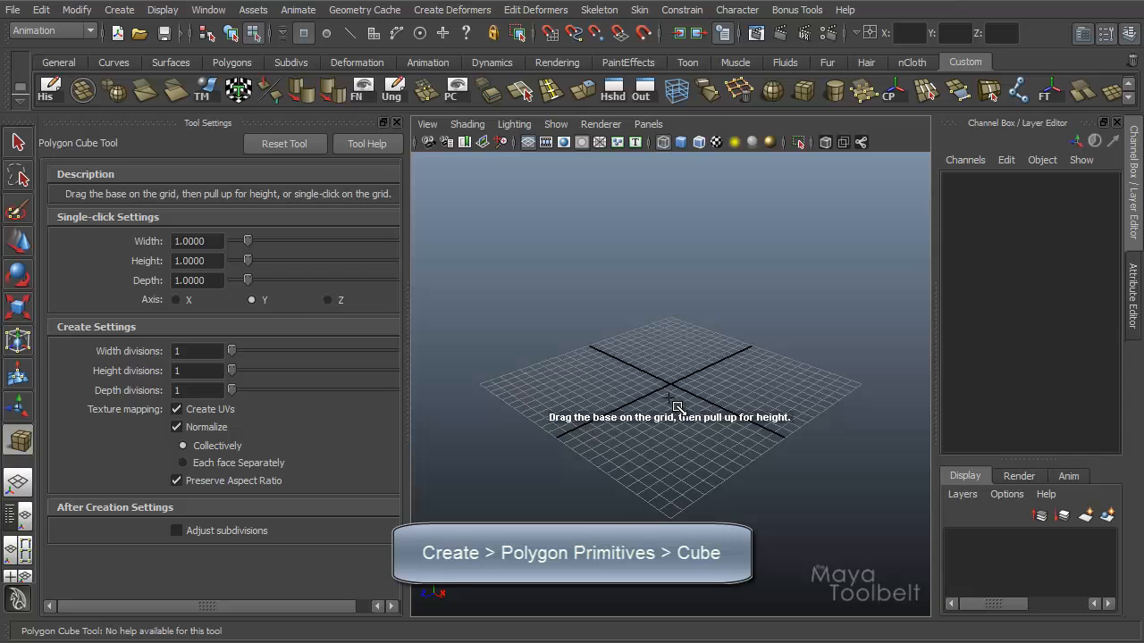
shift+drag(666, 396, 710, 416)
key(5)
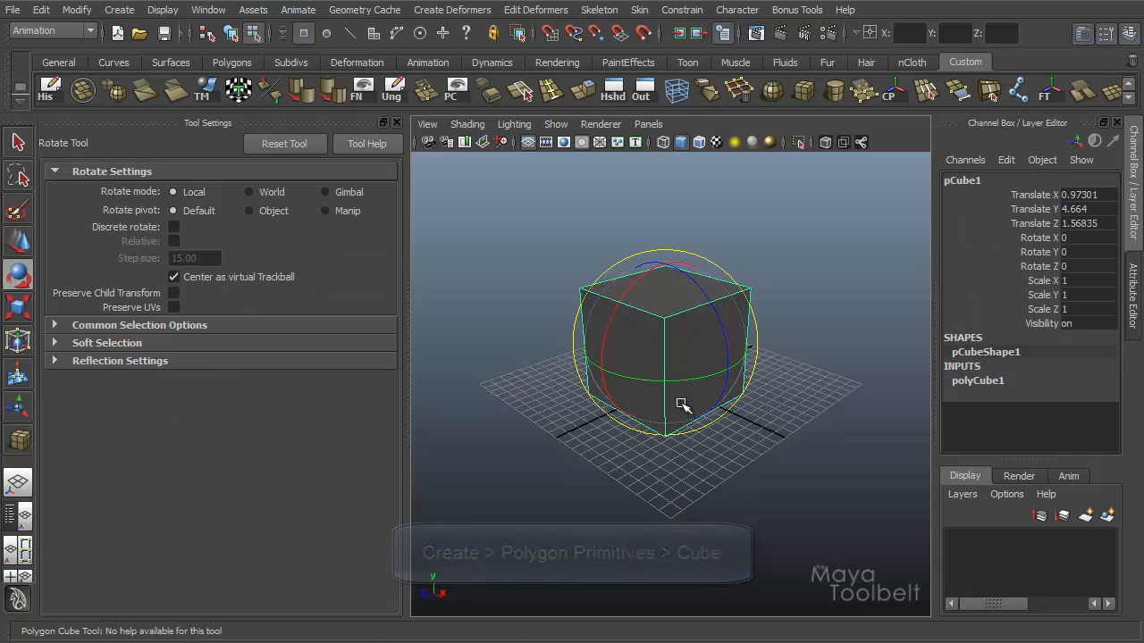
Step: Compare the Move and Rotate manipulators on the cube, finishing with the Rotate Tool active
key(w)
alt+drag(563, 375, 600, 395)
scroll(654, 414, up, 2)
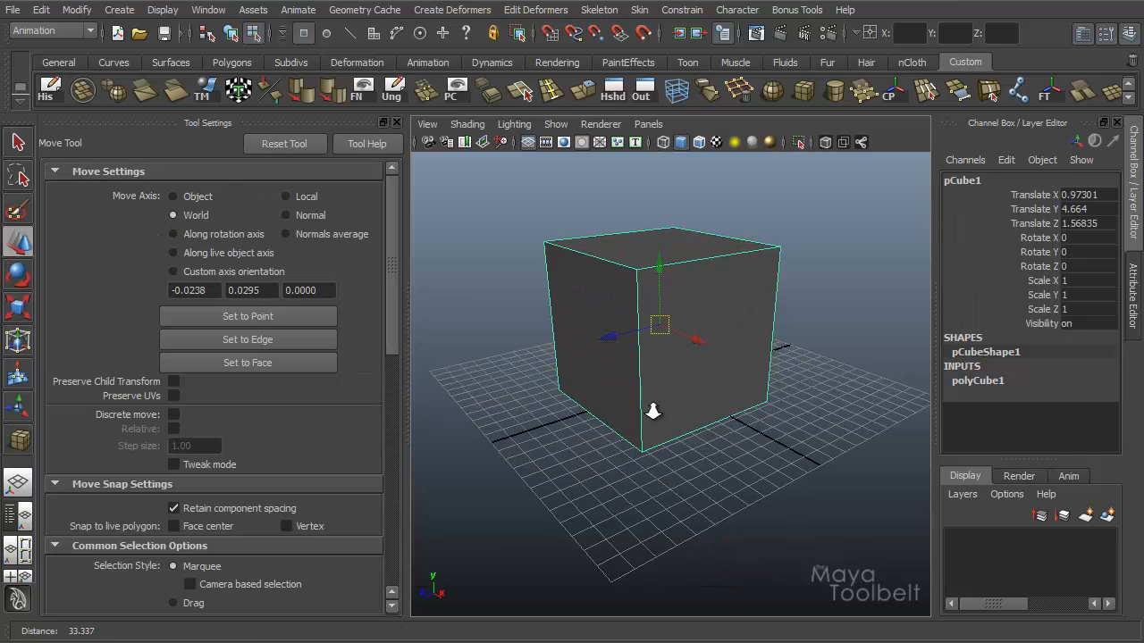
scroll(649, 375, up, 2)
key(e)
key(w)
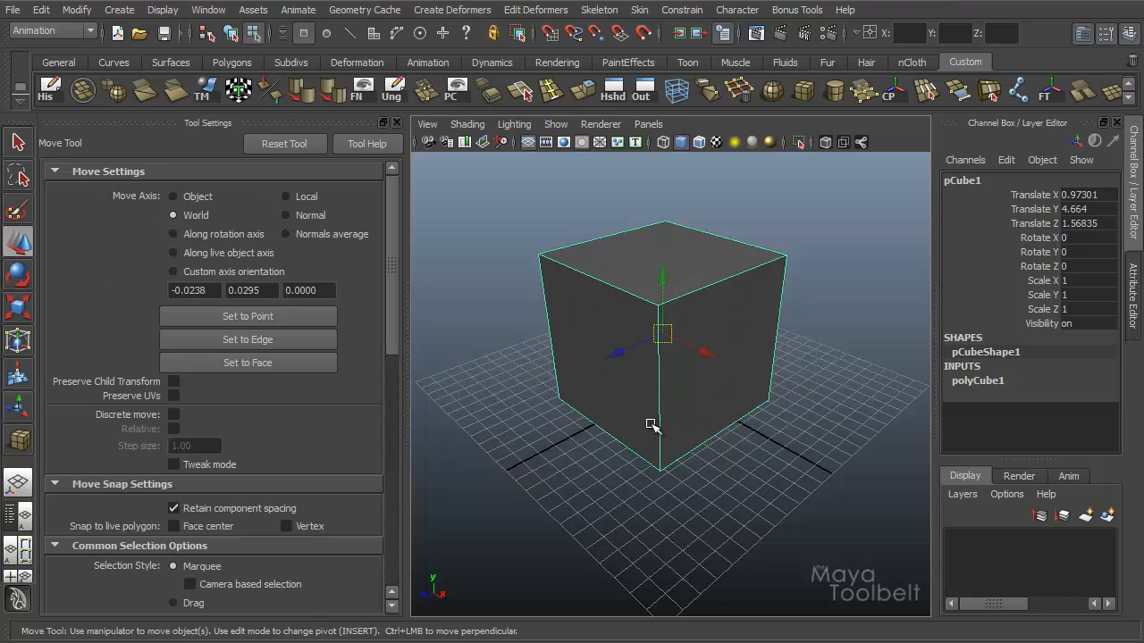
key(e)
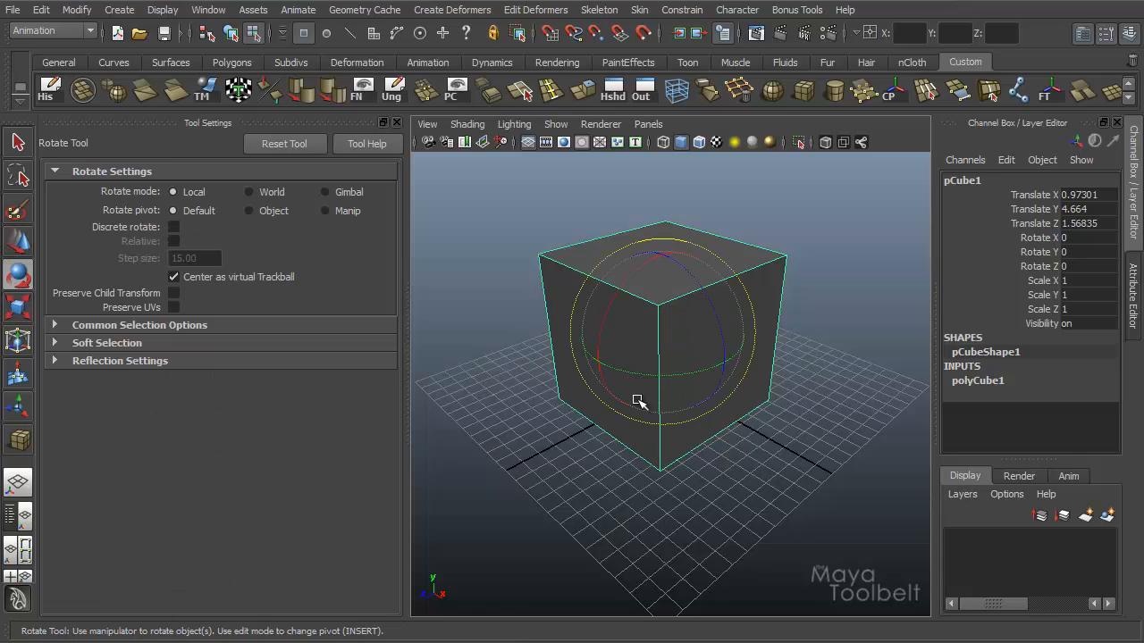
Step: Examine the rings of the cube's rotate manipulator from several viewing angles
alt+drag(636, 474, 728, 319)
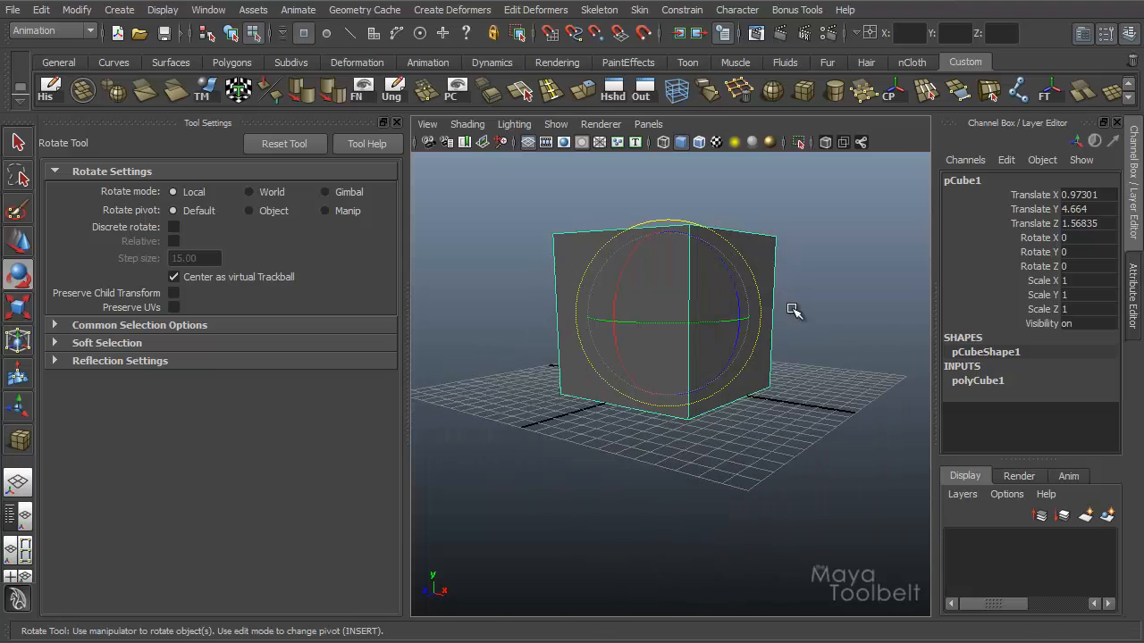
alt+drag(730, 431, 710, 342)
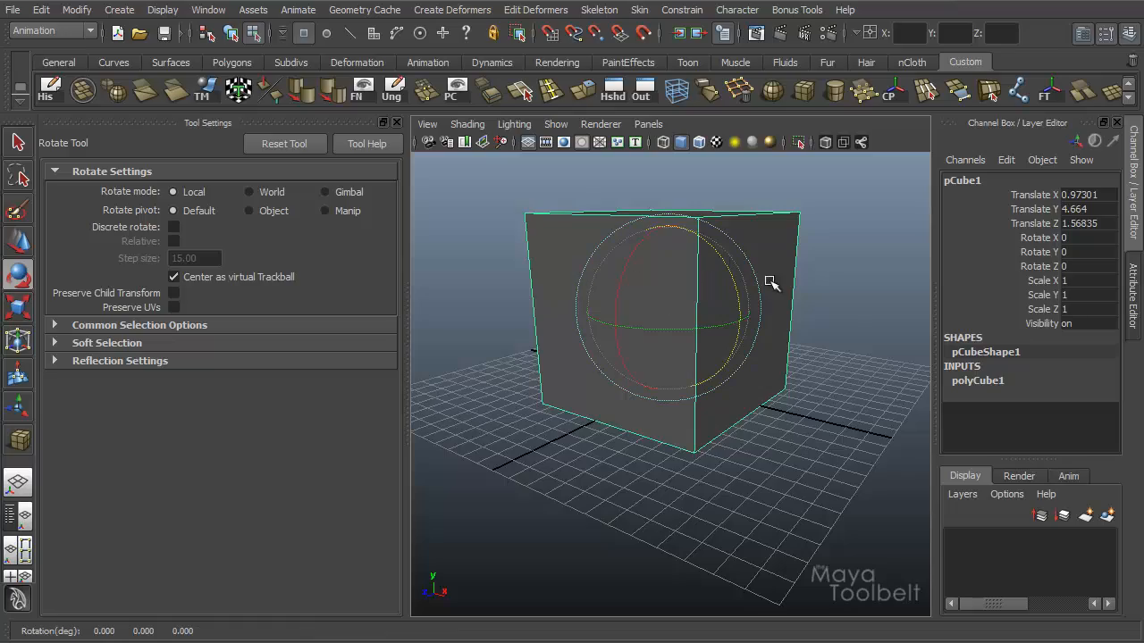
alt+drag(851, 346, 816, 348)
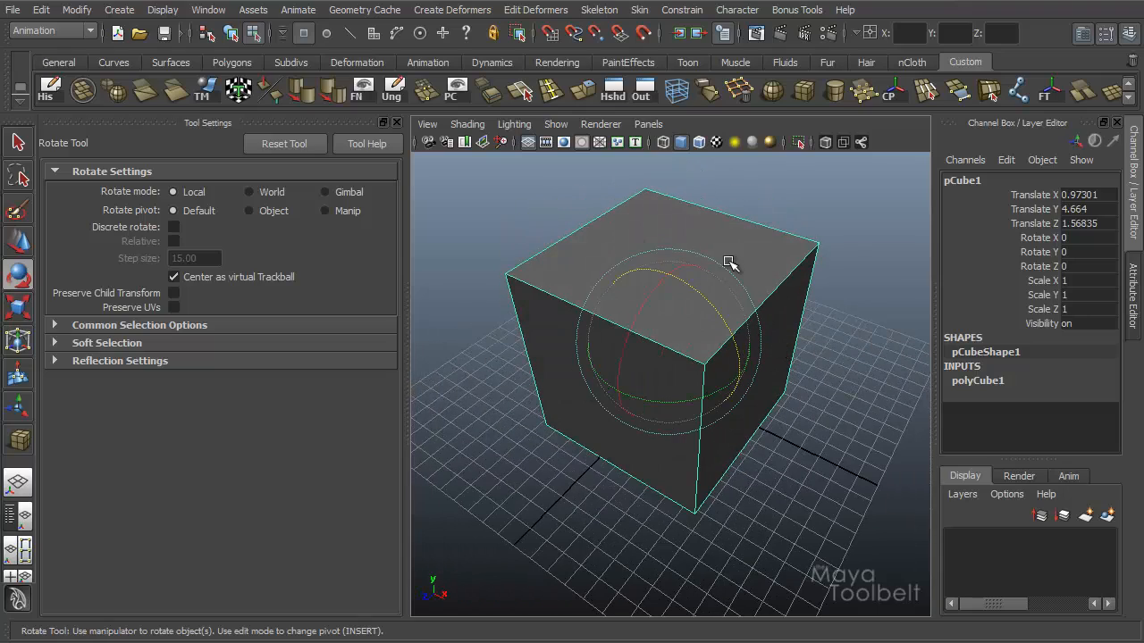
drag(713, 255, 831, 308)
alt+drag(819, 389, 679, 424)
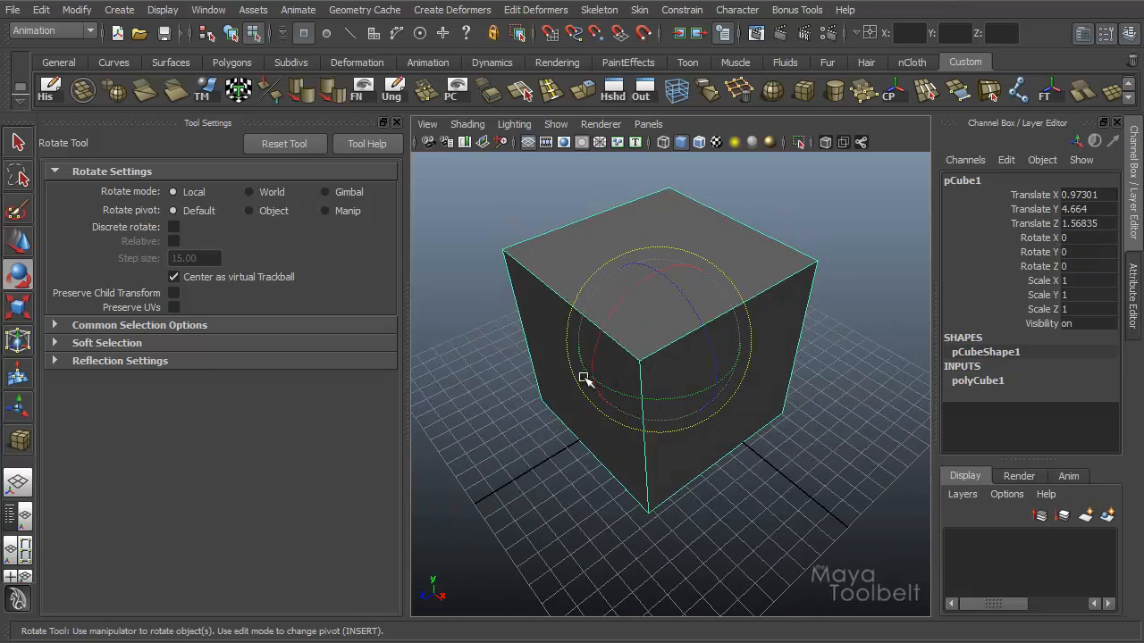
alt+drag(659, 352, 684, 358)
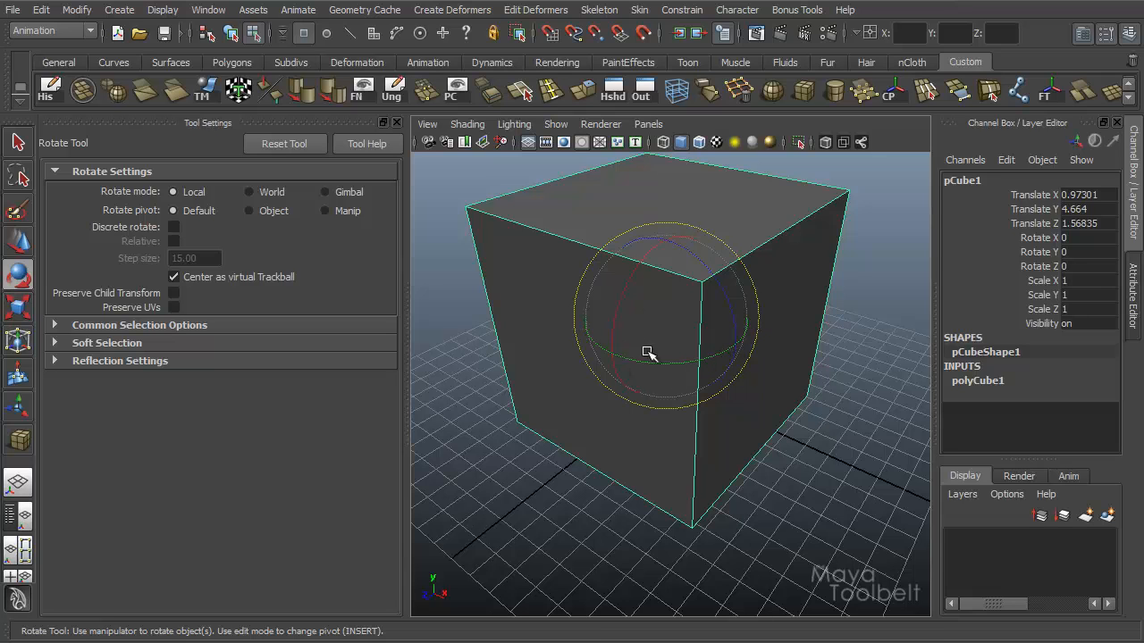
Step: Try rotating the cube about its Y, X and Z axes in turn, with about 22.27° on Z, undoing each rotation
drag(673, 365, 733, 383)
key(ctrl+z)
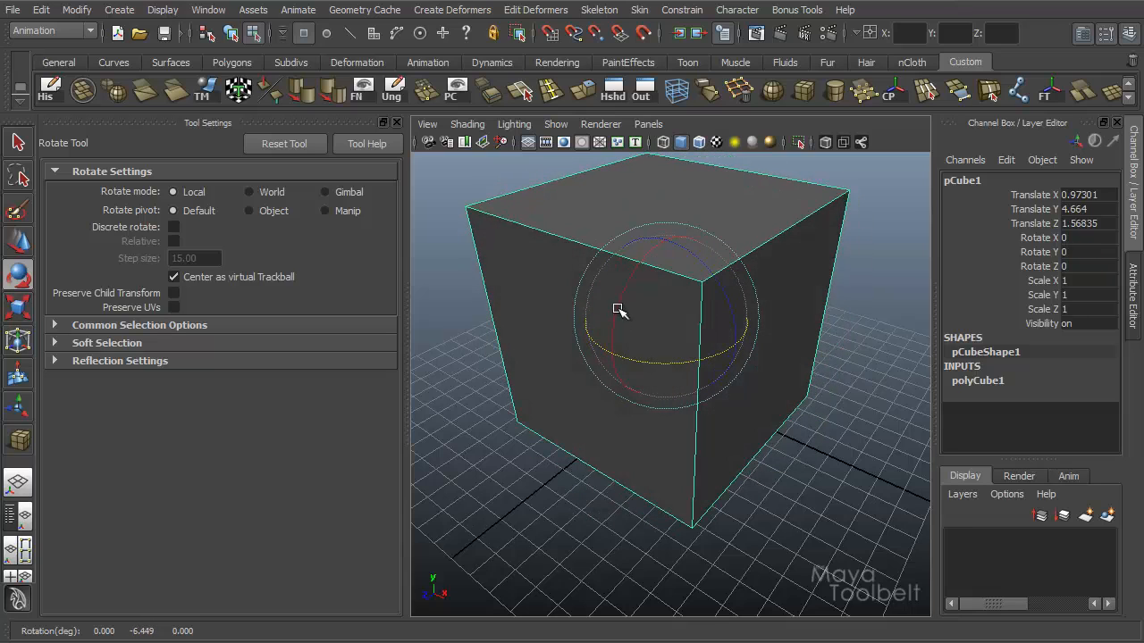
mouse_move(620, 312)
mouse_down()
mouse_move(635, 273)
mouse_move(610, 315)
mouse_move(618, 329)
mouse_up()
key(ctrl+z)
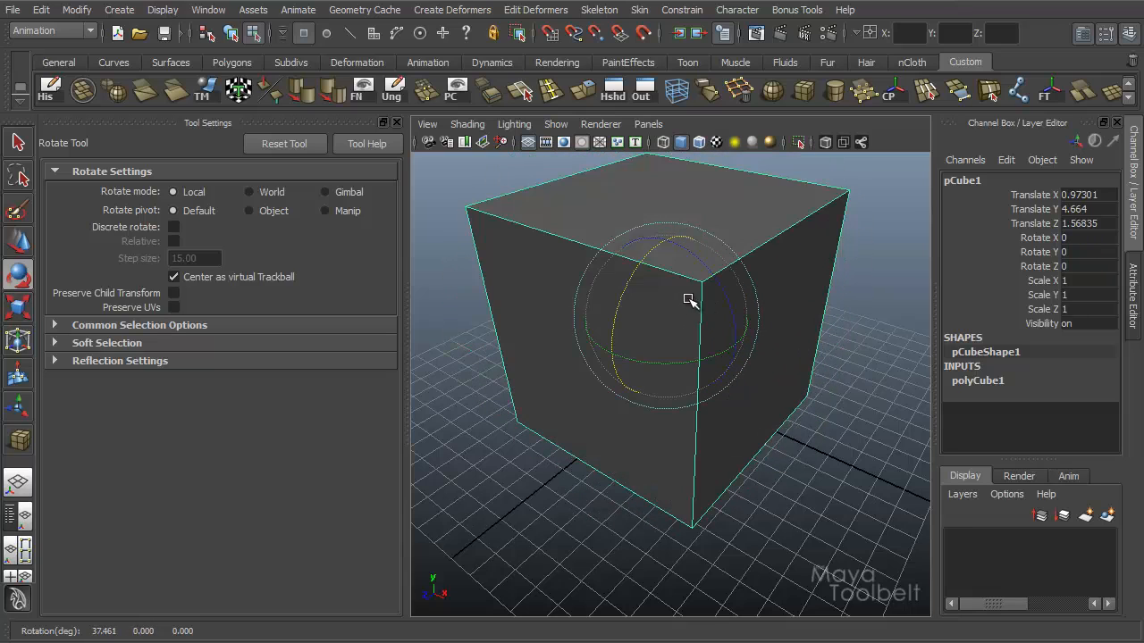
mouse_move(693, 249)
mouse_down()
mouse_move(669, 283)
mouse_move(700, 258)
mouse_move(670, 224)
mouse_move(730, 303)
mouse_move(689, 238)
mouse_up()
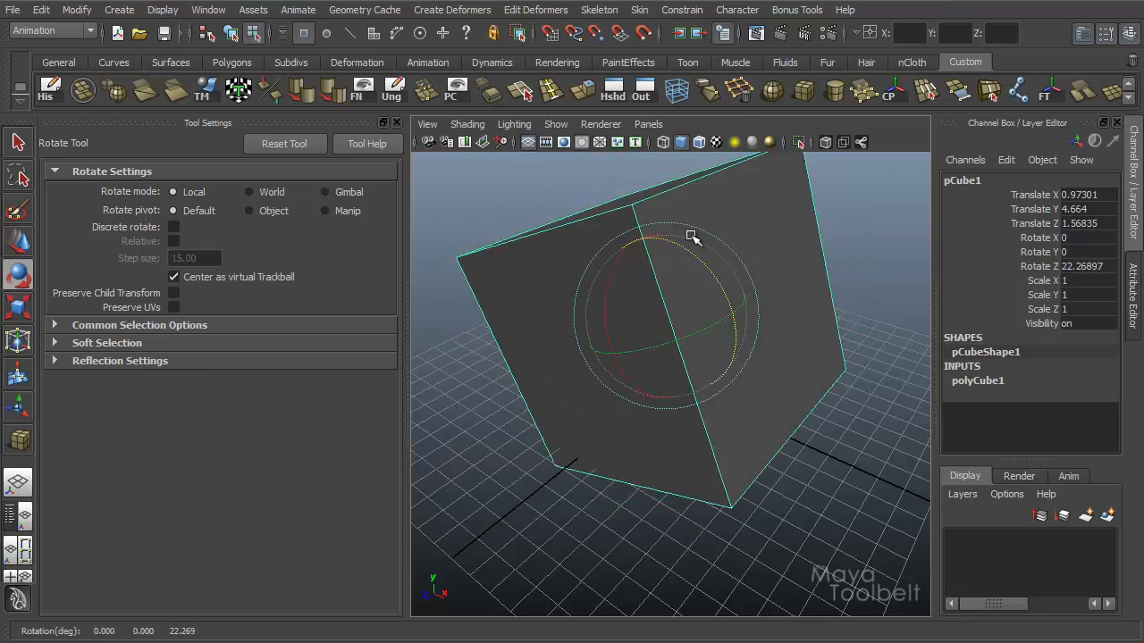
key(ctrl+z)
Step: Toggle the Rotate Tool's Discrete rotate option on and off, leaving it disabled
alt+drag(792, 428, 774, 396)
alt+drag(712, 312, 648, 249)
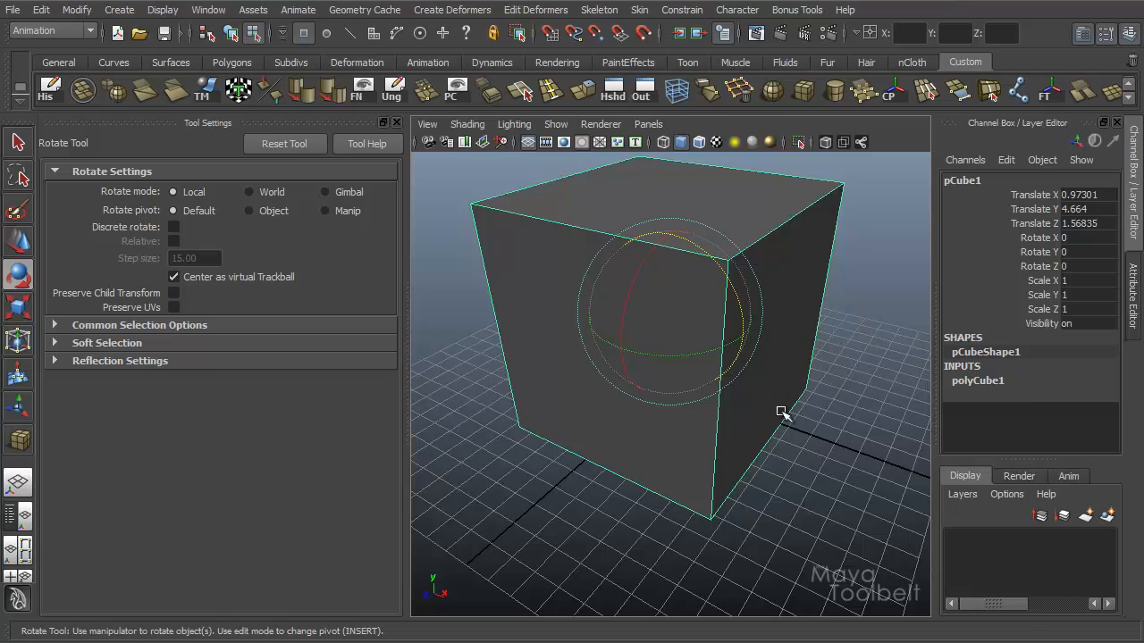
alt+drag(746, 440, 732, 388)
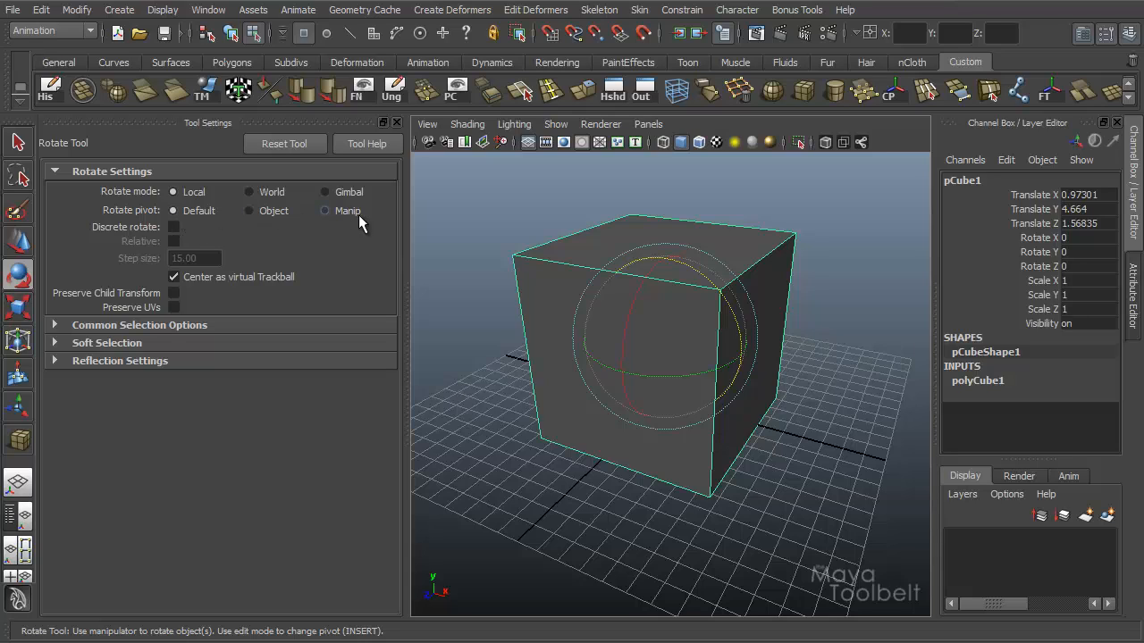
click(174, 227)
click(175, 226)
click(176, 226)
click(175, 226)
alt+drag(635, 434, 607, 420)
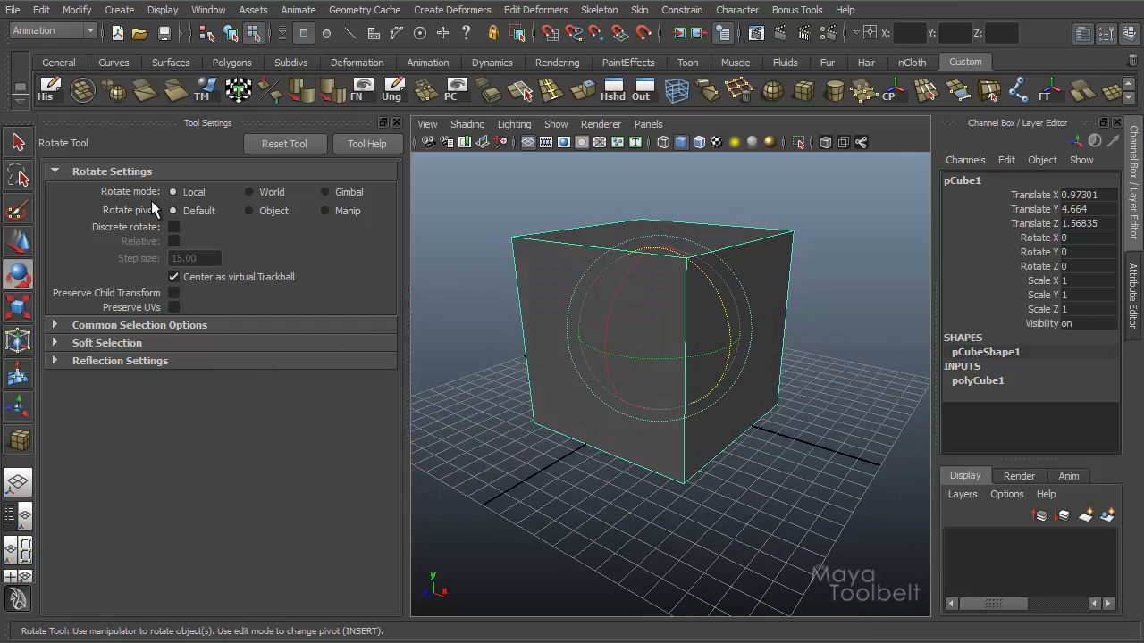
Step: Try the World and Gimbal rotate modes on the cube and set the rotate mode back to Local
click(249, 192)
click(349, 193)
alt+drag(735, 307, 579, 272)
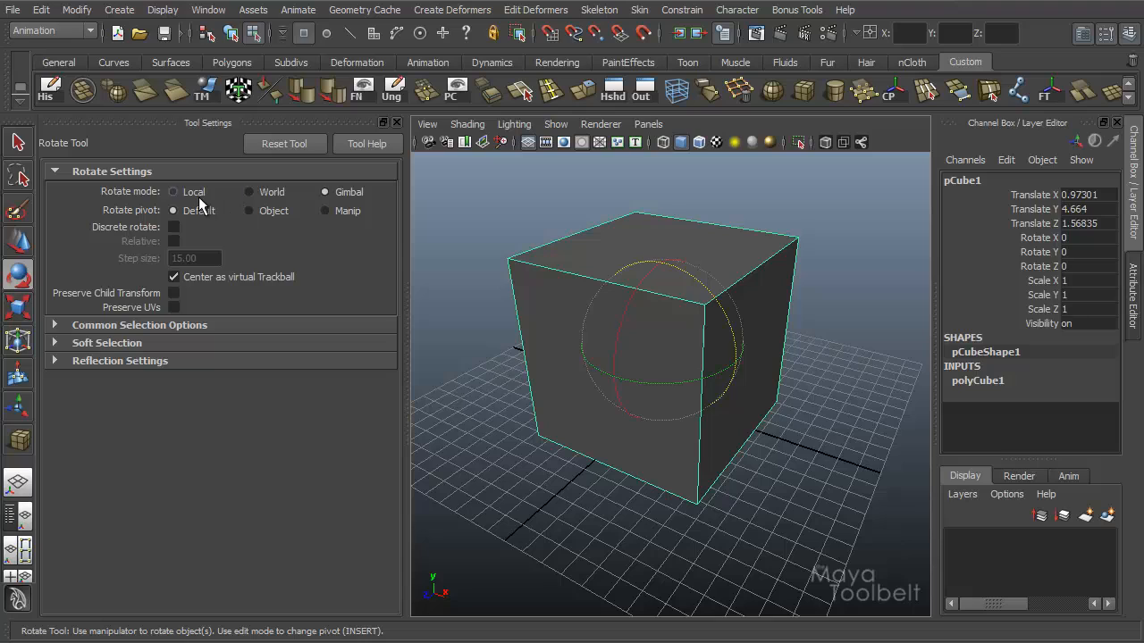
click(198, 197)
click(322, 193)
click(189, 194)
click(282, 140)
alt+drag(664, 337, 638, 325)
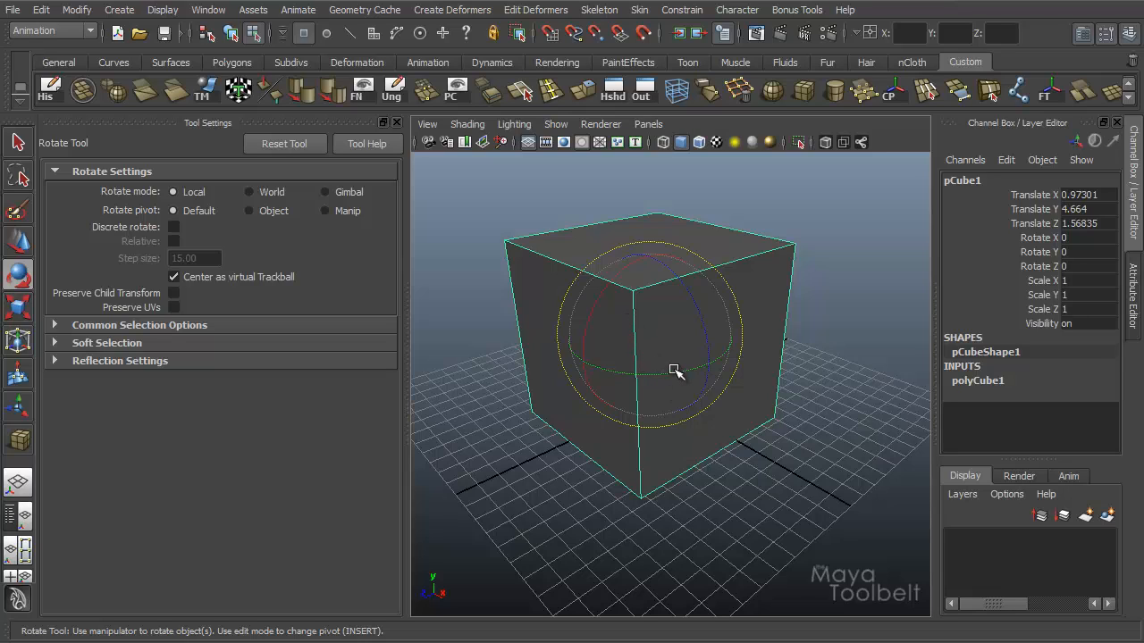
Step: Rotate the cube about its Y axis to about -41.84°
drag(677, 373, 677, 346)
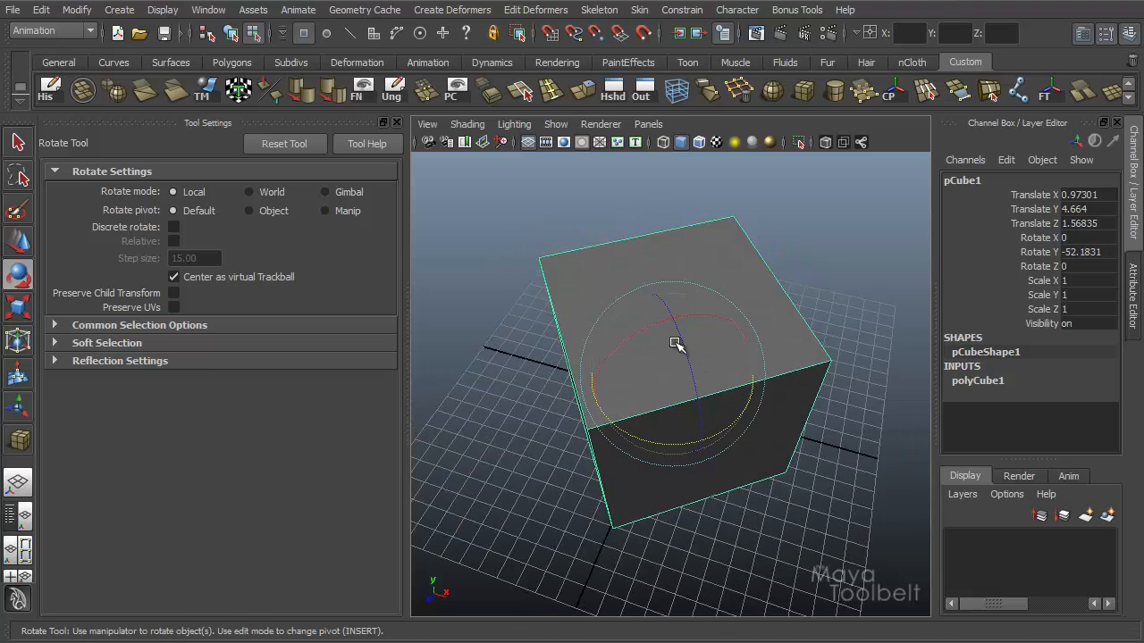
alt+drag(804, 402, 687, 398)
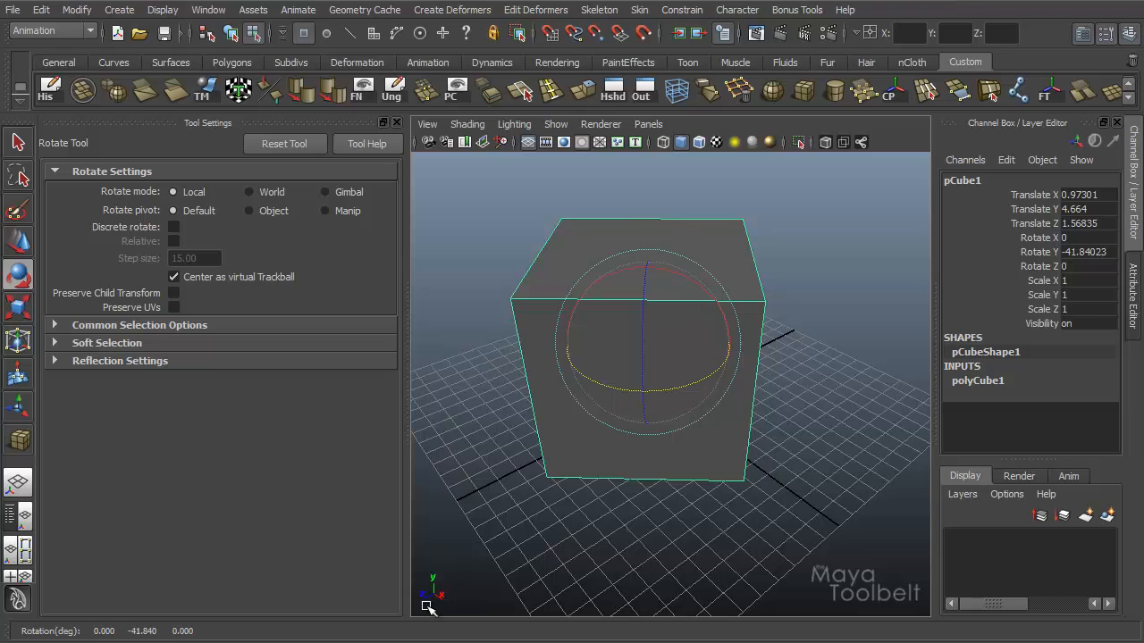
alt+drag(475, 578, 508, 556)
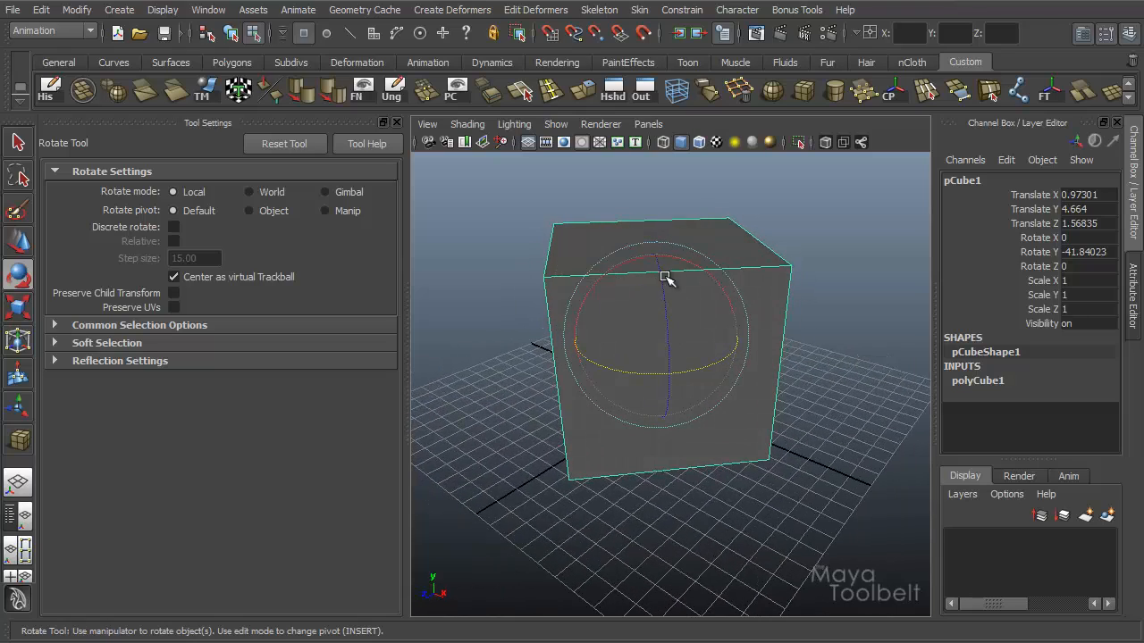
Step: Try rotating the cube in Local mode to about -15.68°, -39.30° and 23.91° on X, Y and Z, undoing the rotations
alt+drag(666, 279, 730, 355)
key(ctrl+z)
key(ctrl+z)
key(ctrl+z)
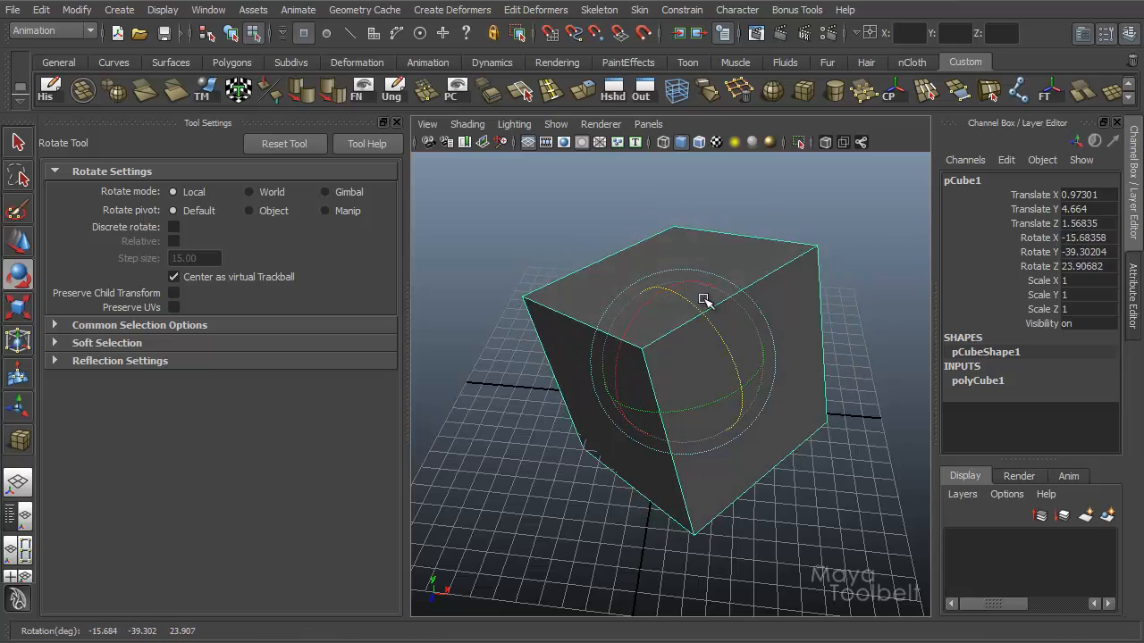
alt+drag(659, 340, 807, 388)
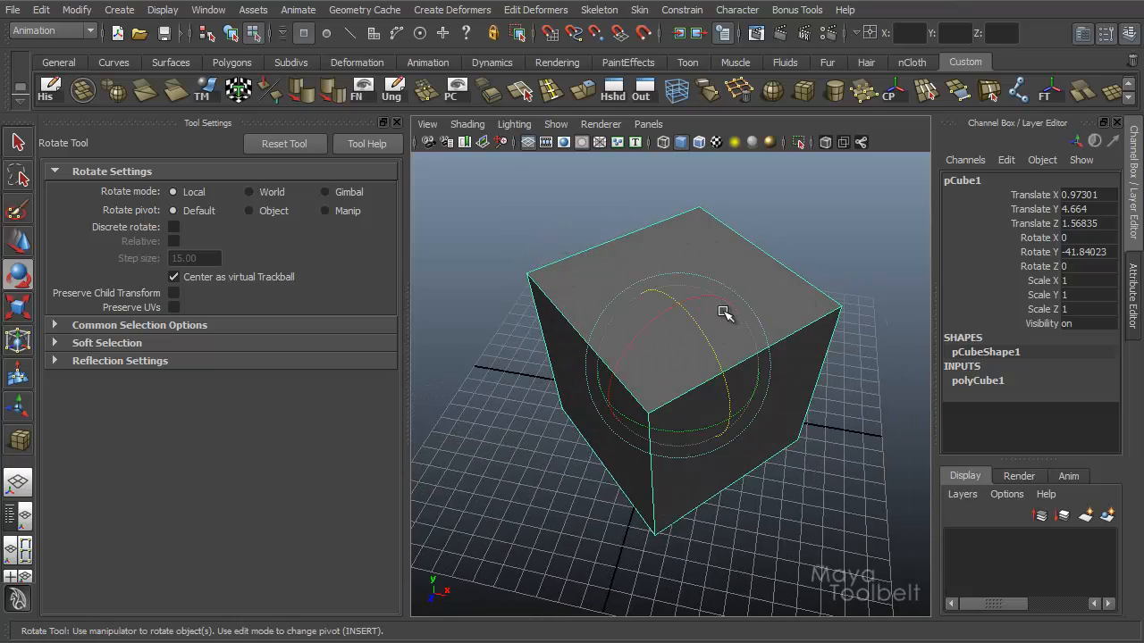
alt+drag(731, 335, 616, 438)
key(z)
alt+drag(743, 501, 730, 426)
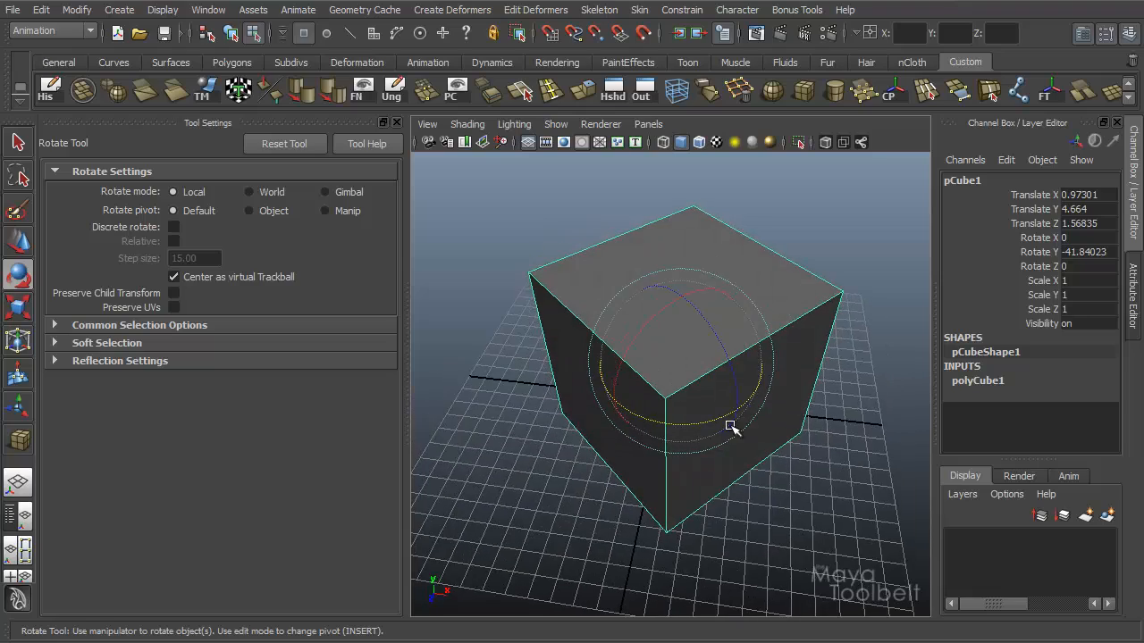
alt+drag(827, 484, 760, 547)
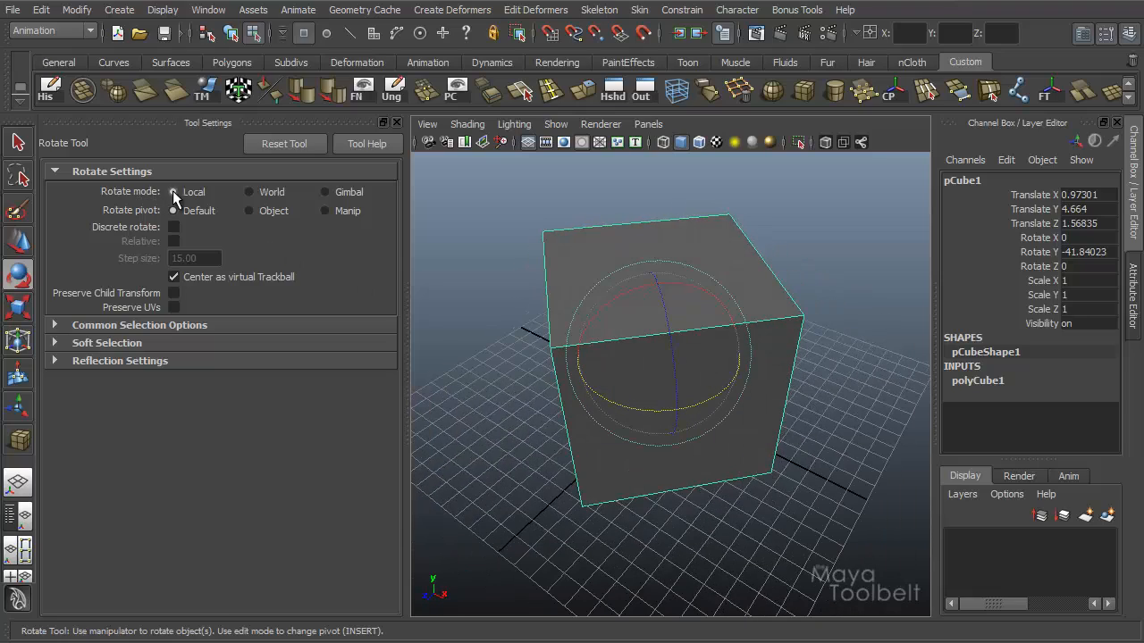
Step: Set the rotate mode to World and compare the manipulator's rings with the world axes, undoing any test rotation
click(266, 191)
alt+drag(652, 340, 580, 564)
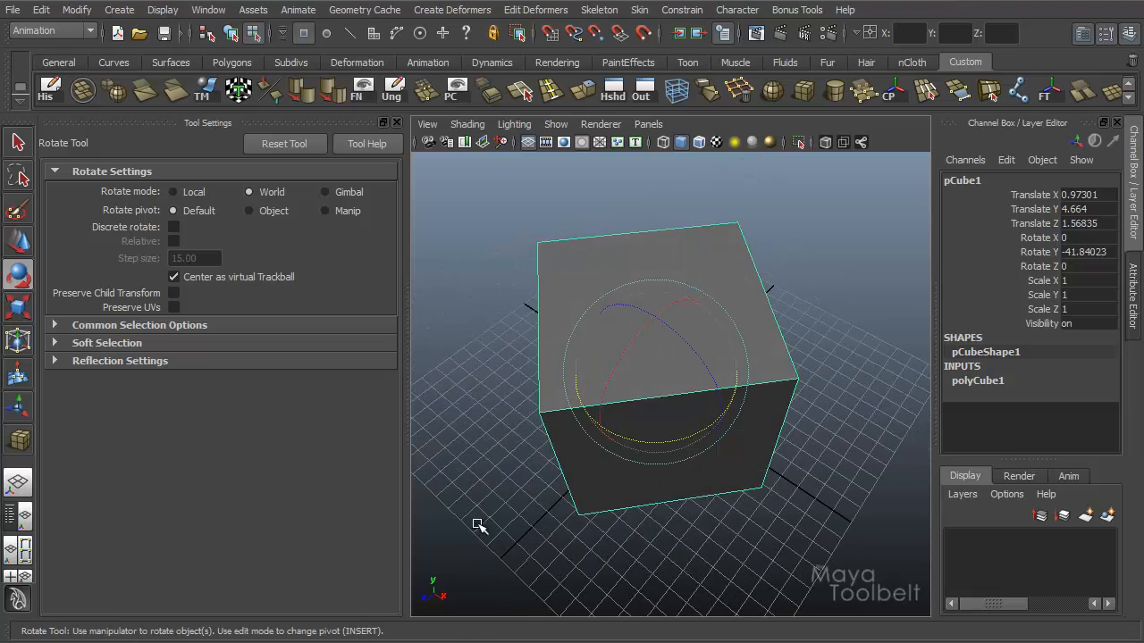
alt+drag(738, 525, 761, 513)
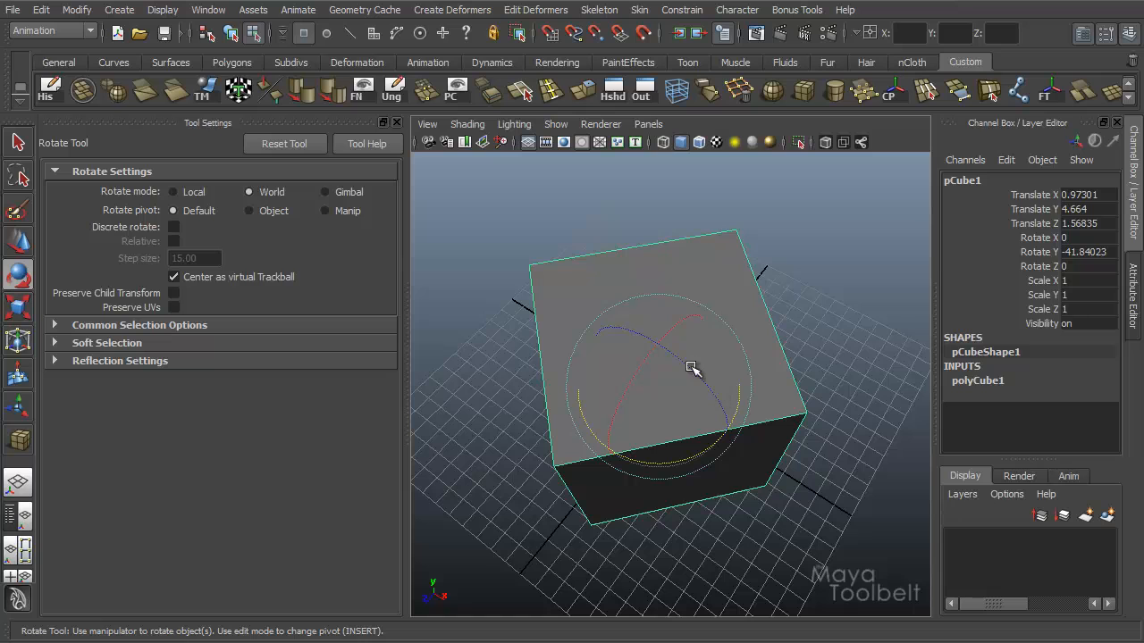
alt+drag(753, 393, 676, 421)
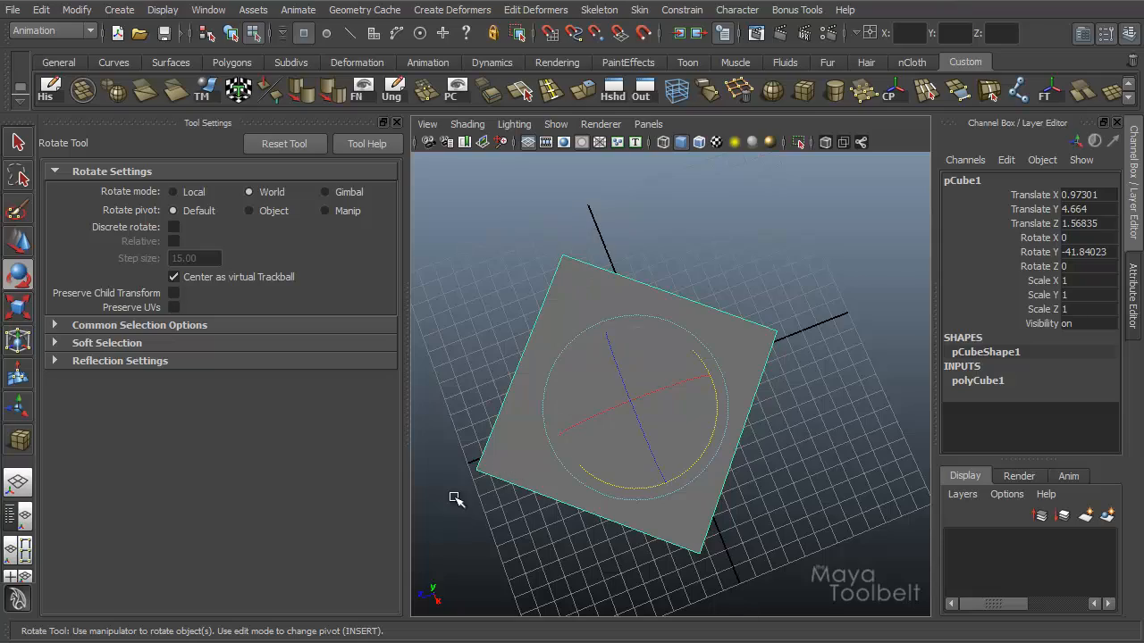
alt+drag(791, 462, 512, 297)
key(z)
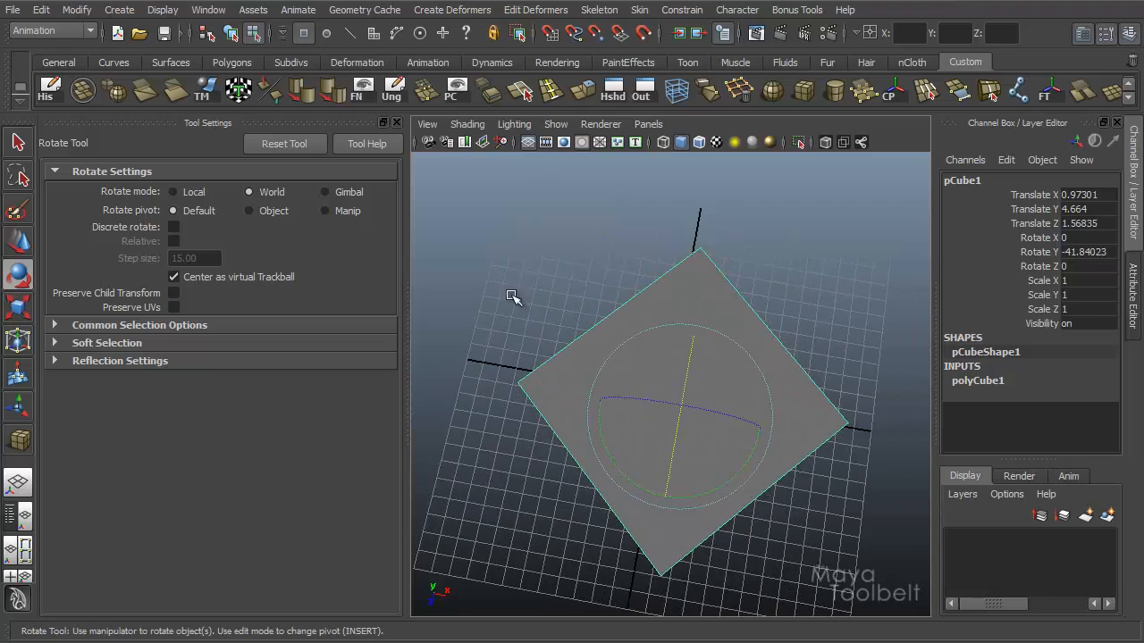
Step: Set the rotate mode back to Local and rotate the cube about its Y axis to about 20.53°
click(173, 192)
alt+drag(630, 384, 666, 268)
alt+drag(683, 336, 650, 316)
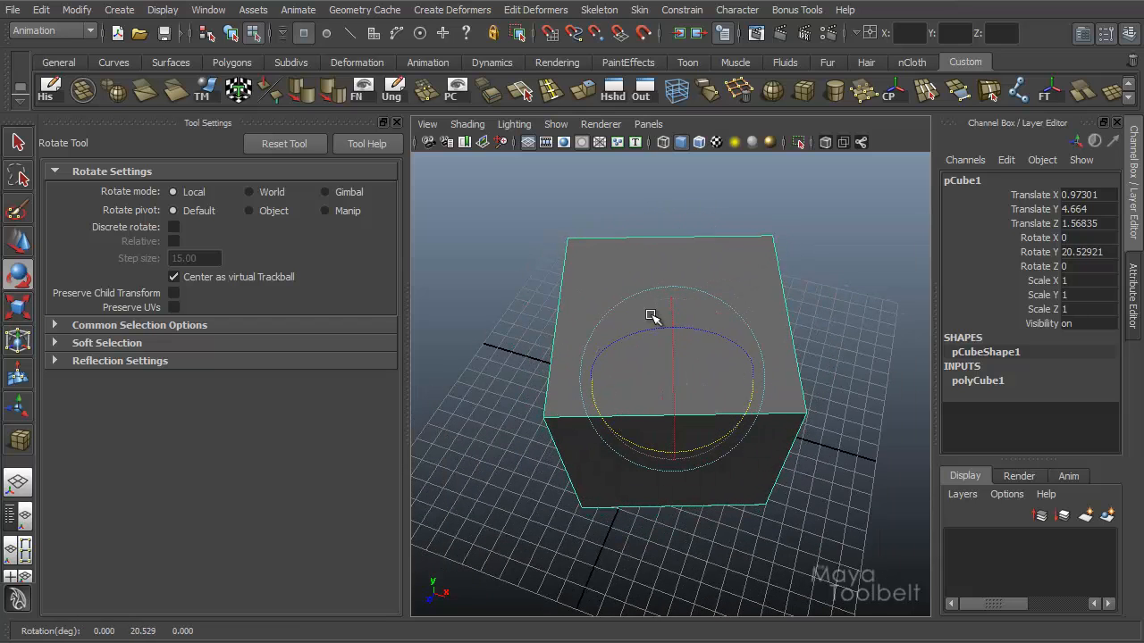
Step: Set the rotate mode to Gimbal and examine the cube's manipulator rings from several angles
click(325, 194)
alt+drag(595, 283, 630, 387)
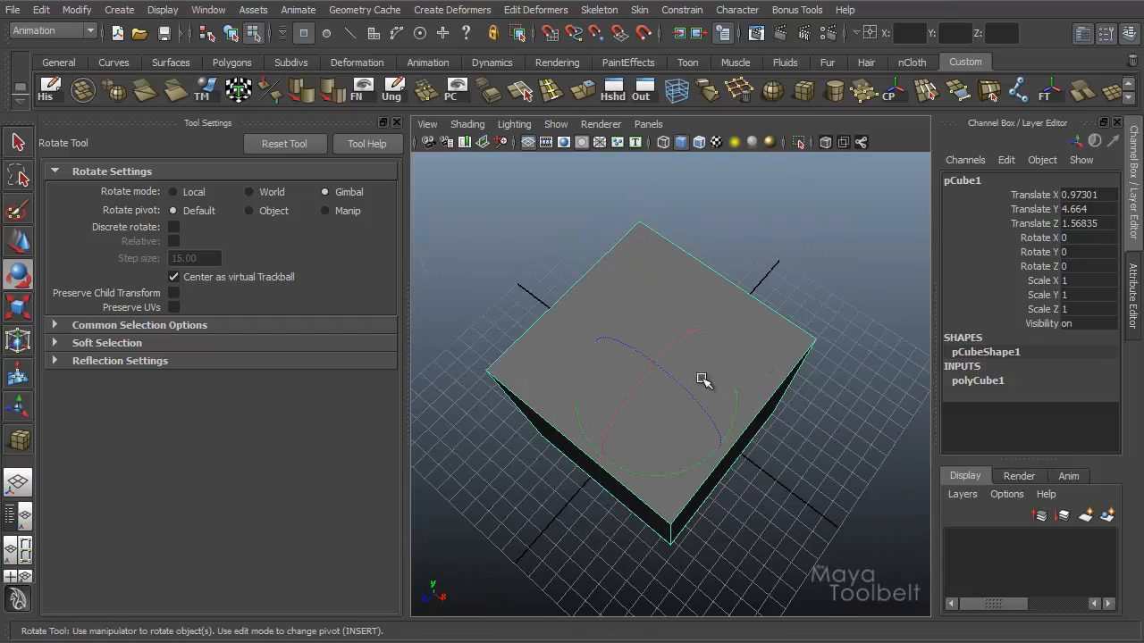
alt+drag(701, 379, 662, 404)
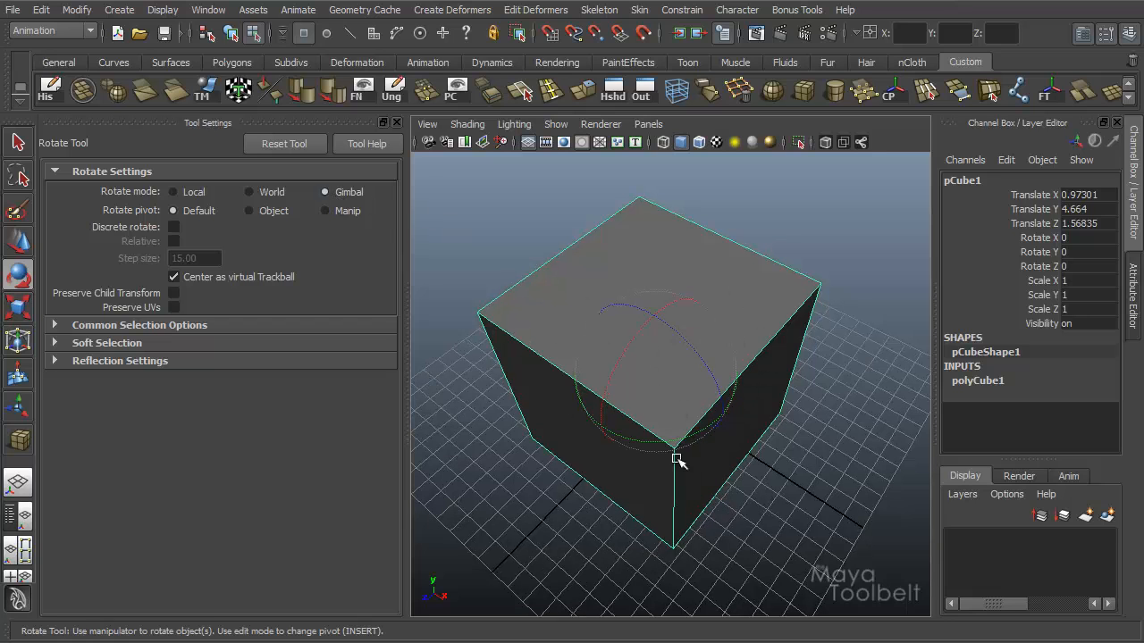
alt+drag(809, 401, 671, 345)
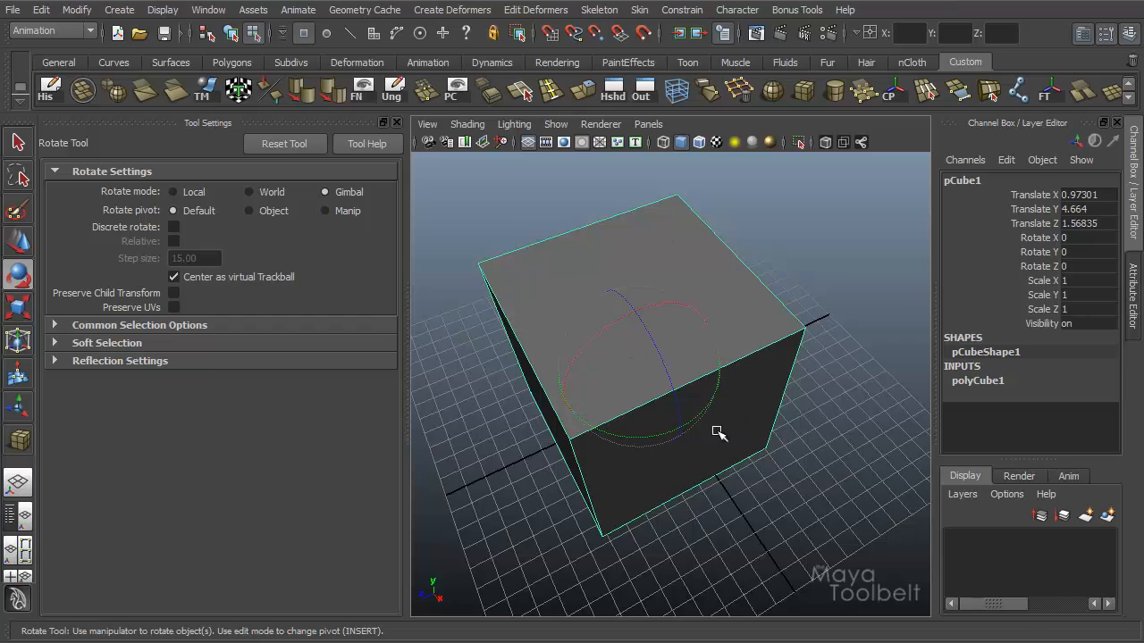
alt+drag(771, 401, 722, 422)
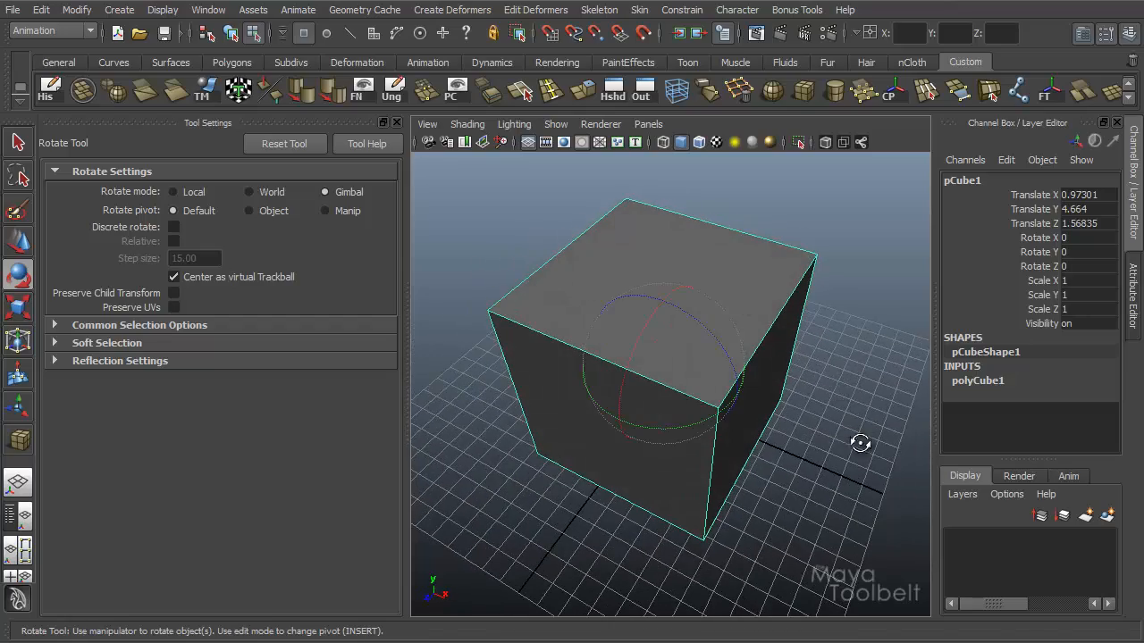
alt+drag(860, 444, 746, 514)
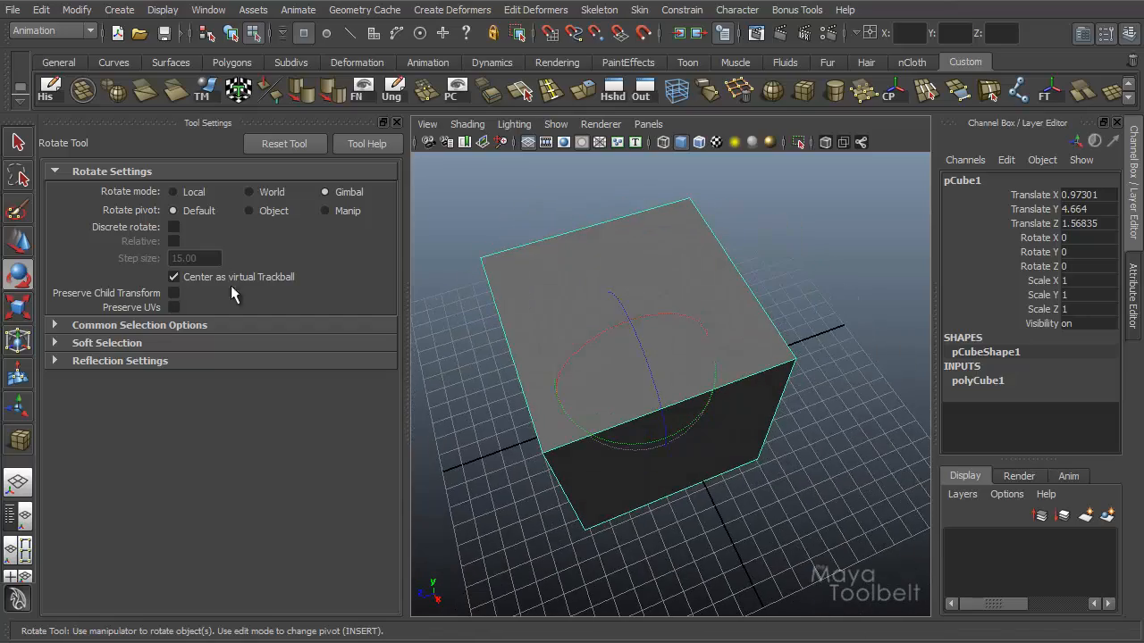
Step: Rotate the cube to about -63.69° on Y in Local mode and about 25.14° on Z in World mode
click(191, 191)
alt+drag(679, 389, 644, 332)
click(249, 192)
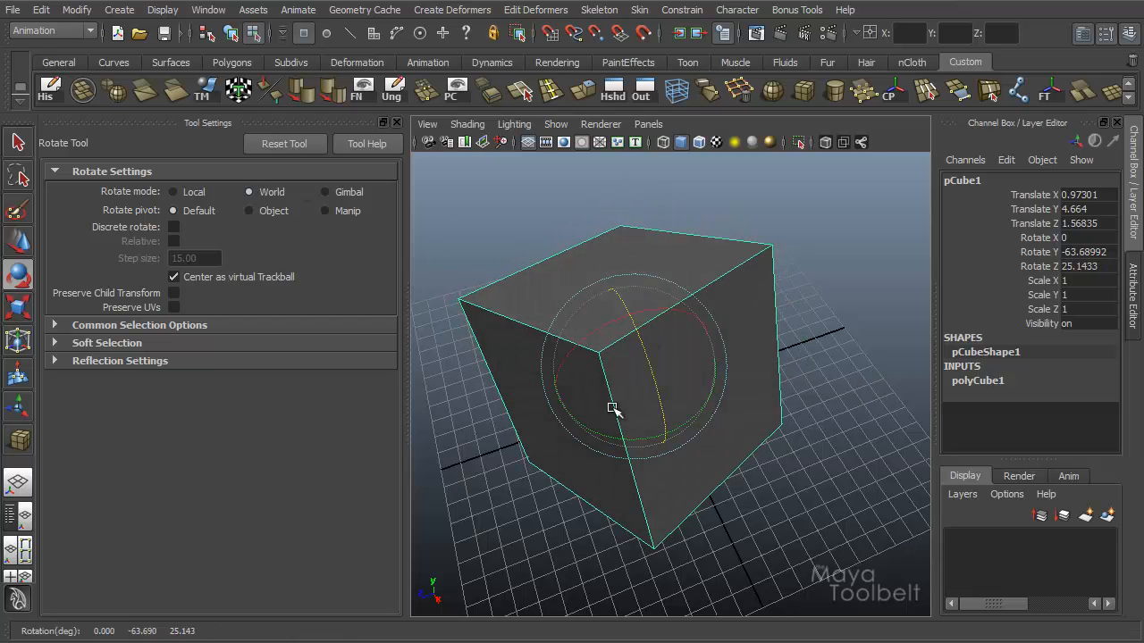
alt+drag(624, 447, 682, 414)
alt+right_drag(682, 414, 759, 407)
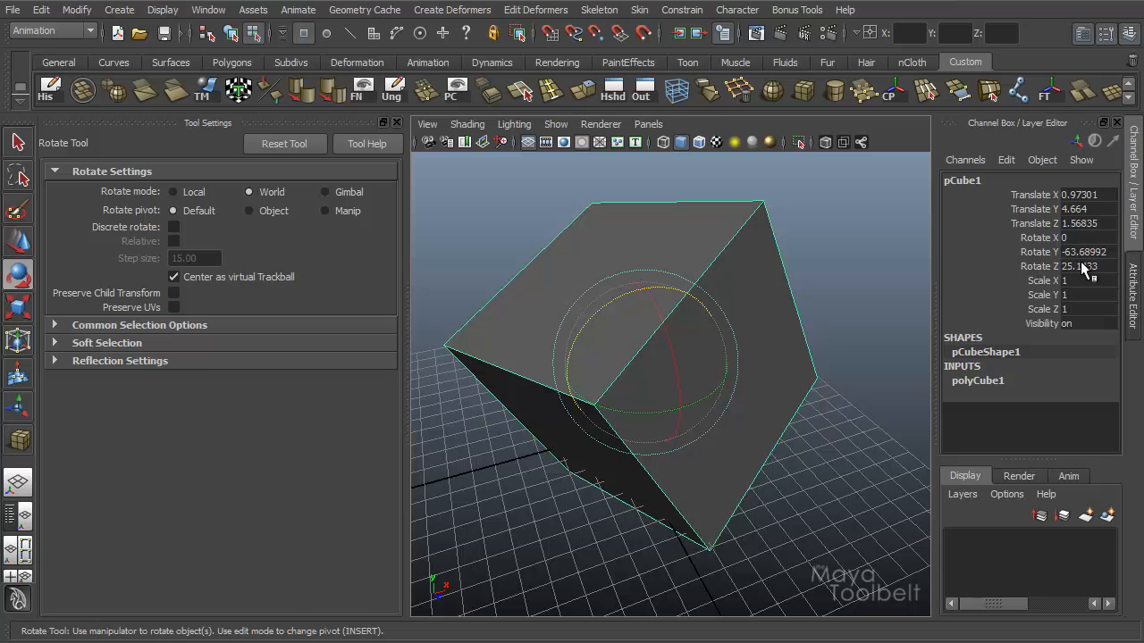
Step: Rotate the cube further in World mode to about -90.33° on X, -78.22° on Y and 112.71° on Z
alt+drag(831, 397, 702, 391)
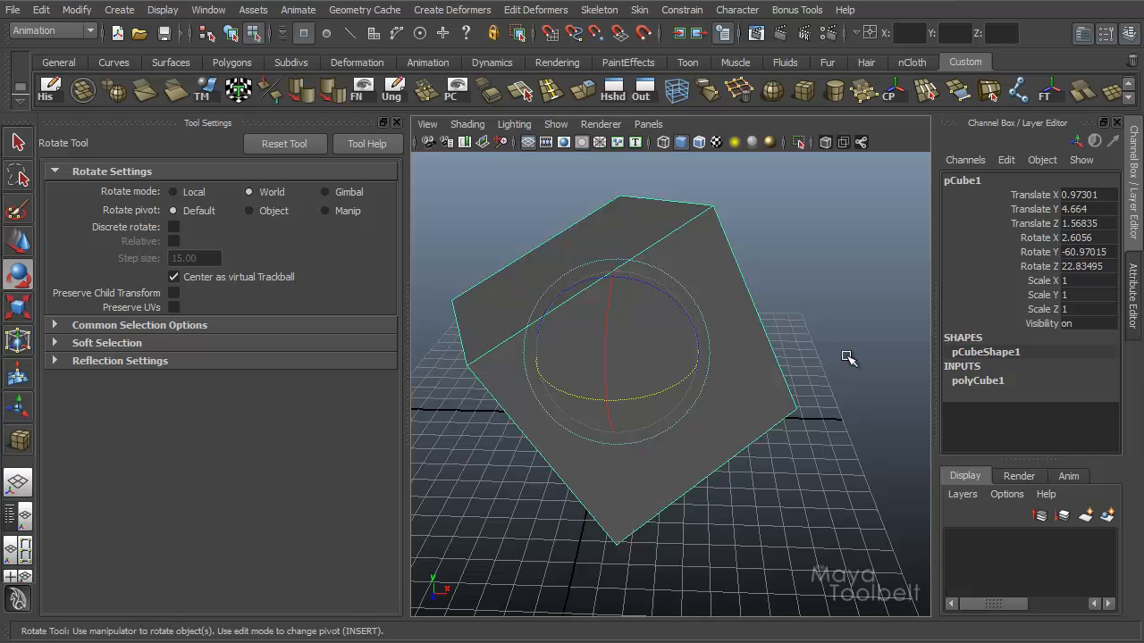
drag(671, 388, 688, 407)
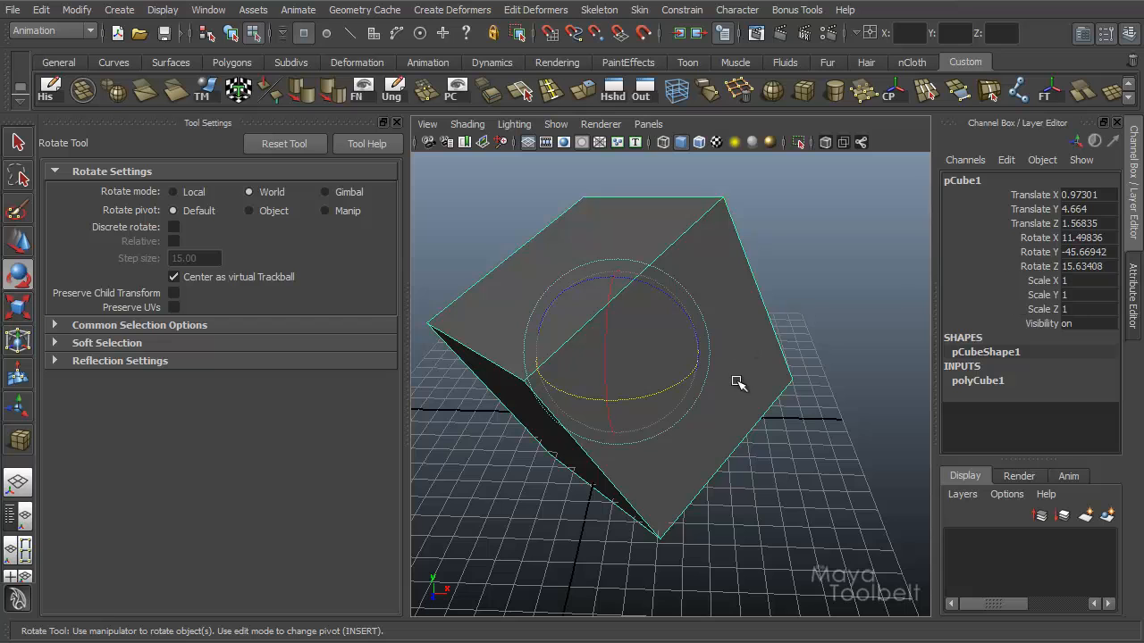
drag(677, 386, 595, 437)
Step: Adjust only the cube's Rotate X channel interactively to about -60.81°
click(1033, 237)
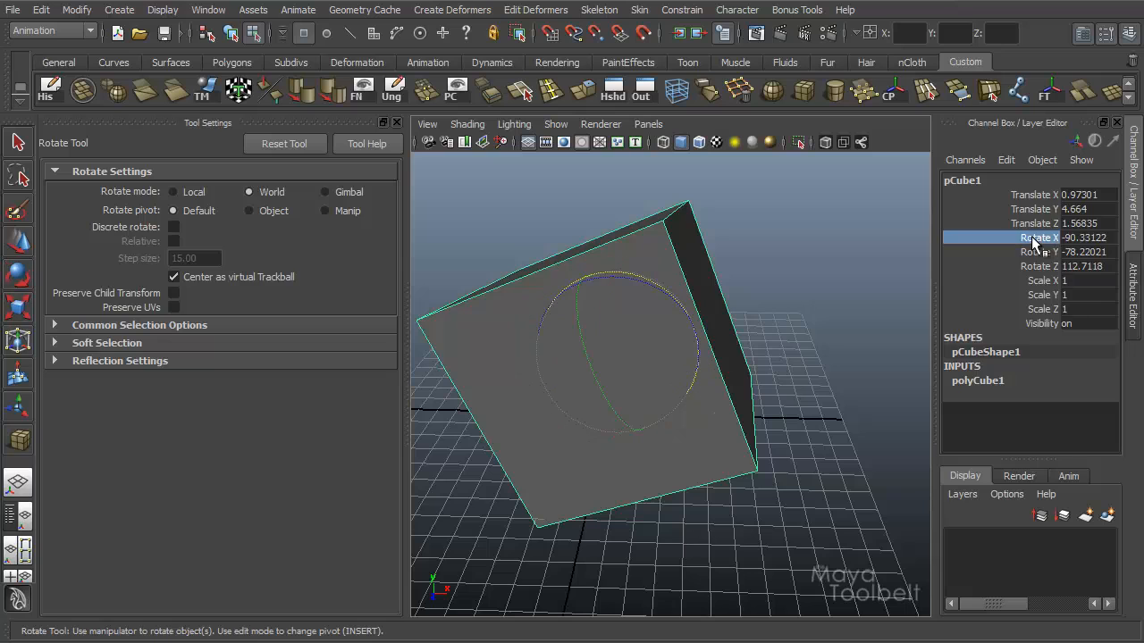
middle_drag(768, 306, 712, 422)
alt+drag(713, 422, 733, 401)
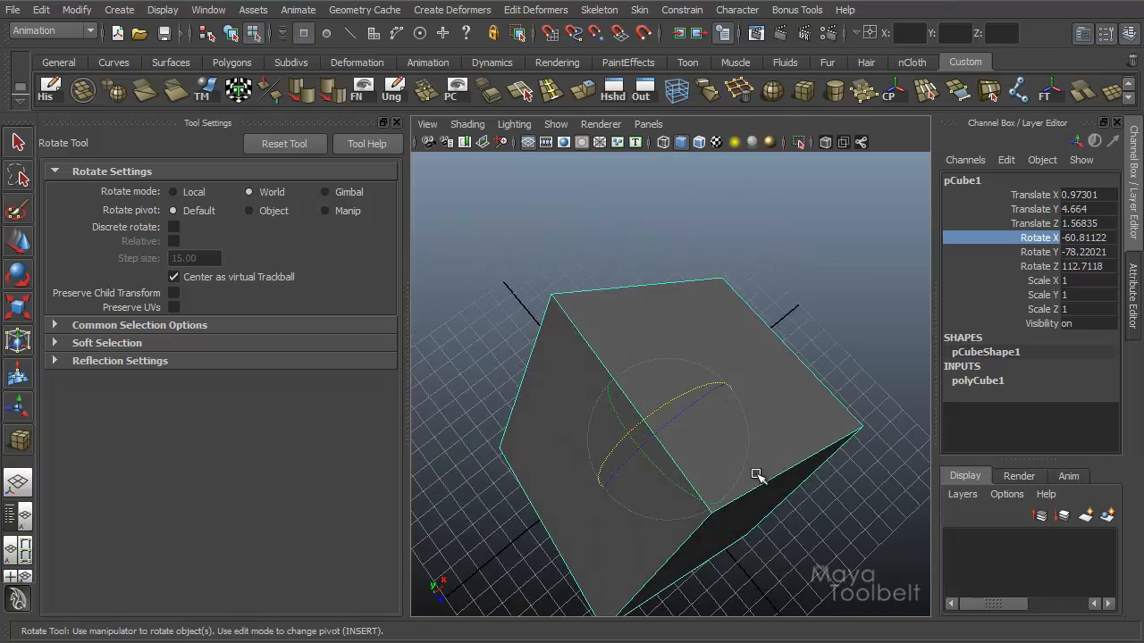
alt+drag(753, 474, 717, 408)
key(ctrl+z)
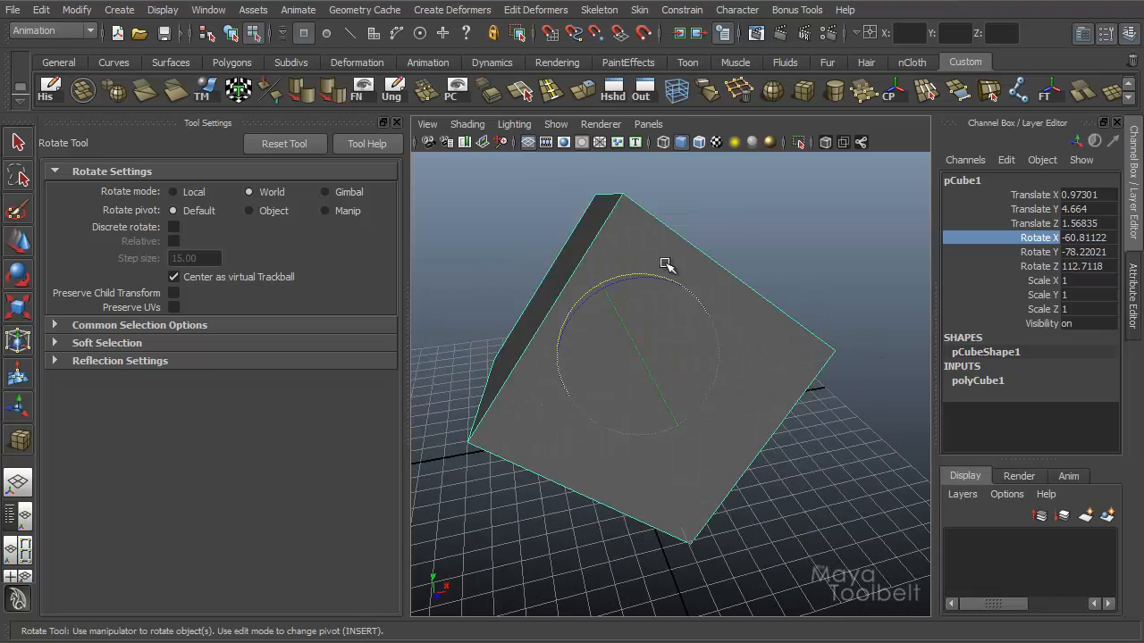
Step: Compare the World manipulator with the Gimbal one by switching the rotate mode to Gimbal and examining how its rings line up
alt+drag(747, 442, 628, 460)
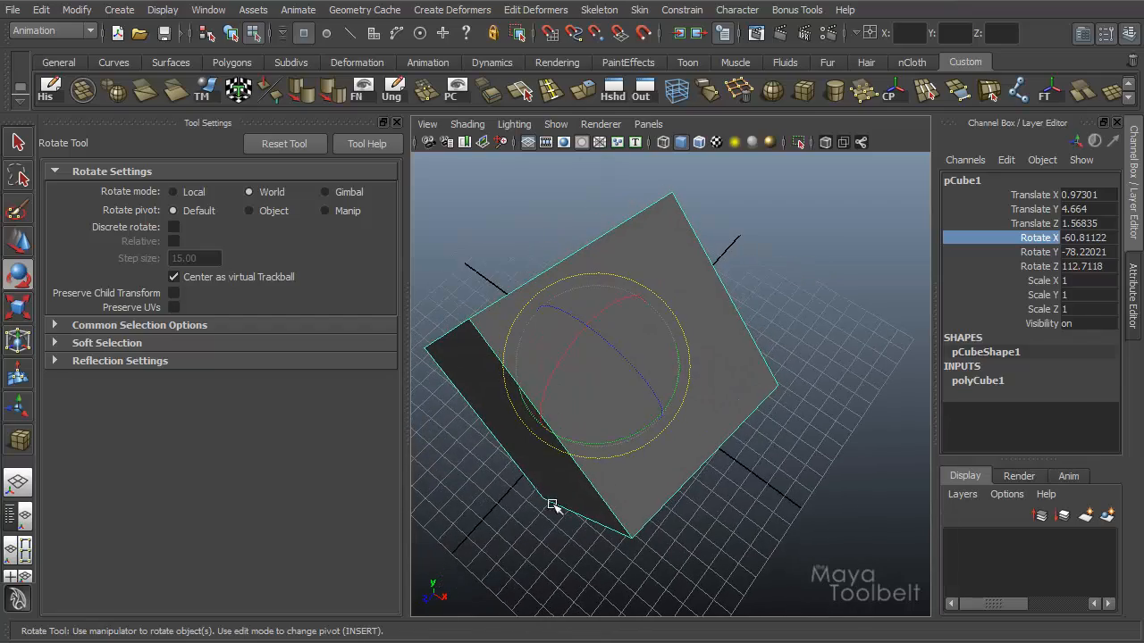
alt+drag(552, 506, 587, 325)
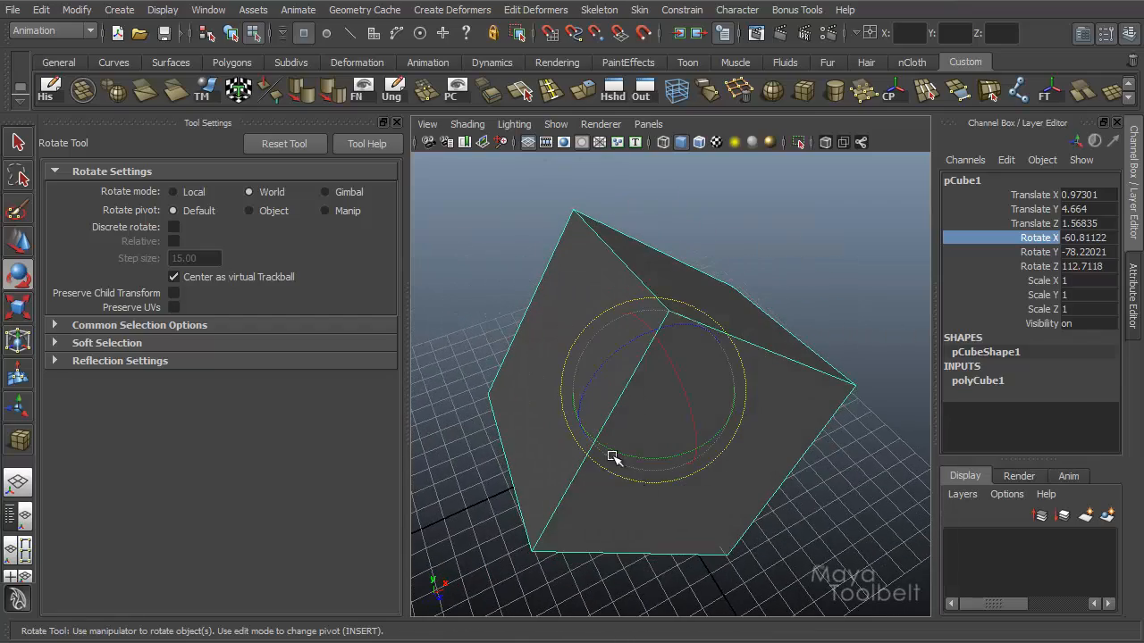
alt+drag(739, 466, 567, 408)
click(350, 196)
alt+right_drag(567, 408, 720, 447)
alt+drag(664, 327, 792, 480)
alt+right_drag(792, 479, 678, 435)
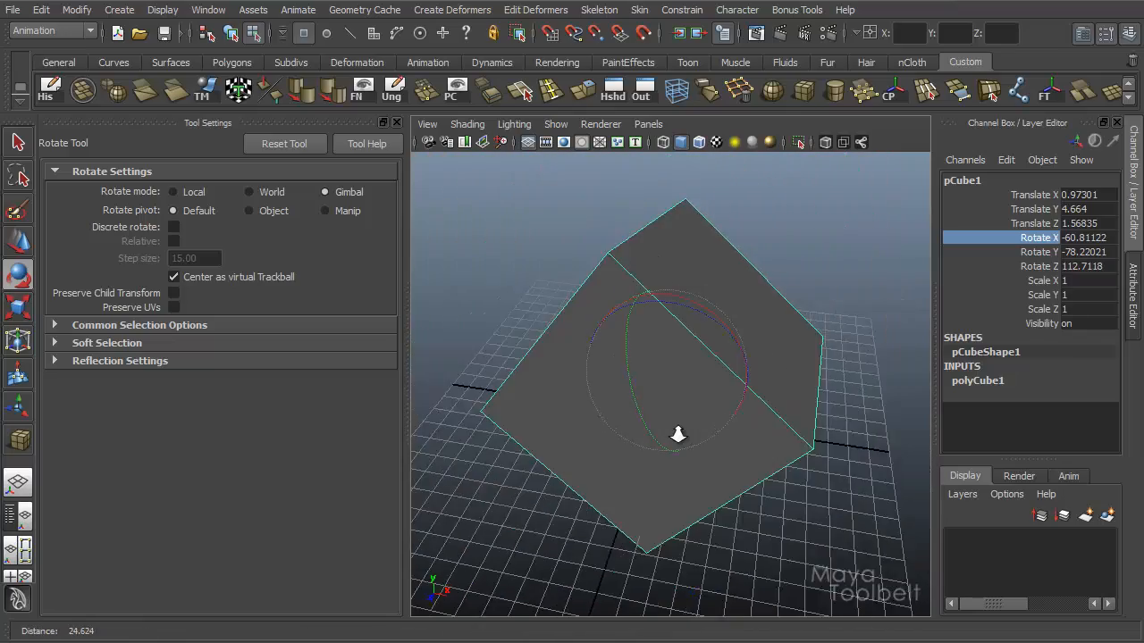
alt+drag(679, 435, 723, 420)
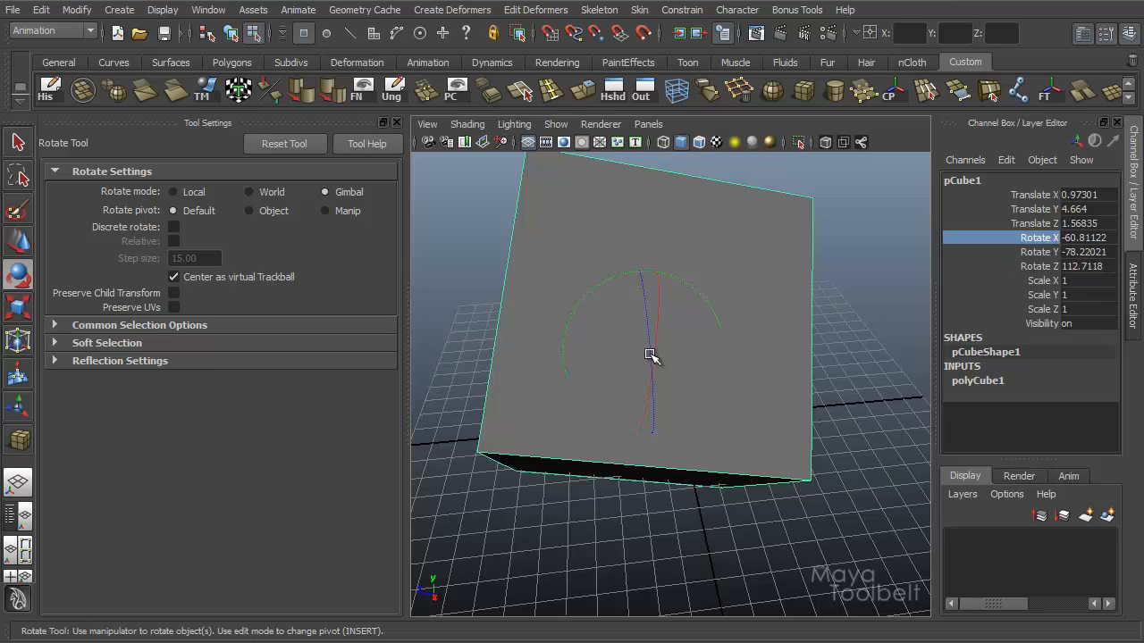
alt+drag(650, 355, 638, 391)
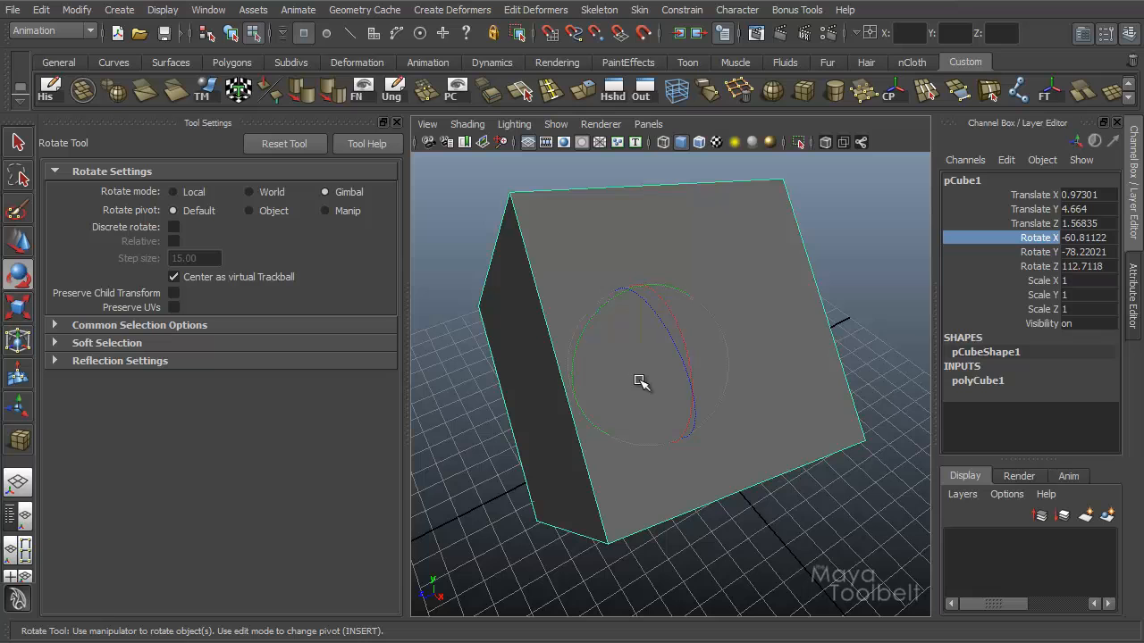
alt+drag(649, 420, 688, 323)
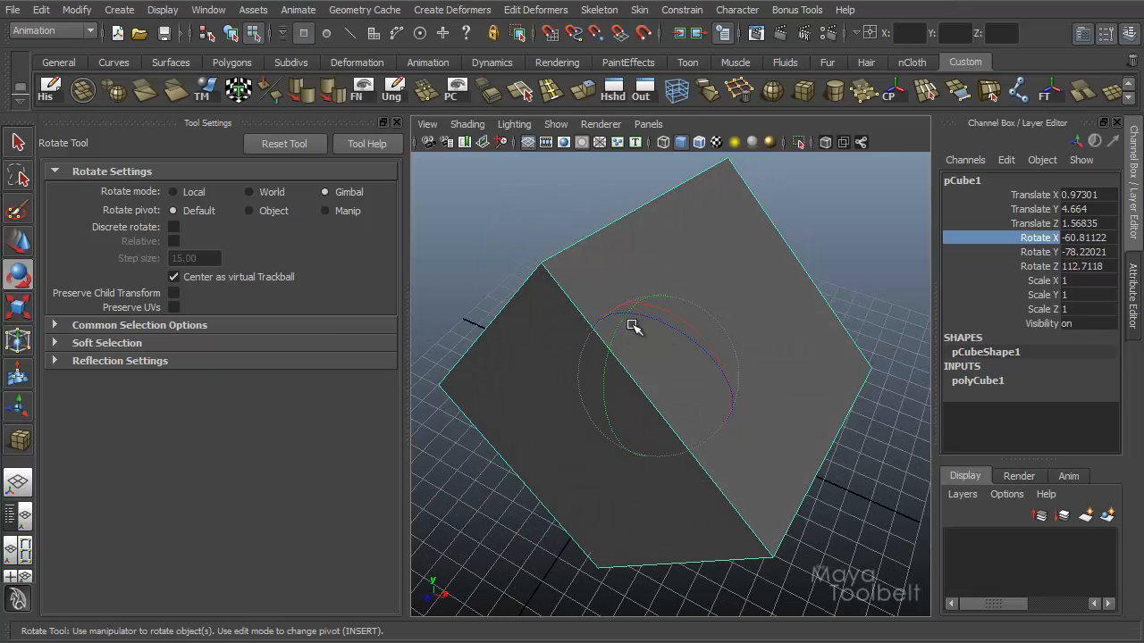
Step: Rotate the cube in Local mode and adjust its Rotate Z channel interactively to about 34.08°
drag(617, 329, 712, 380)
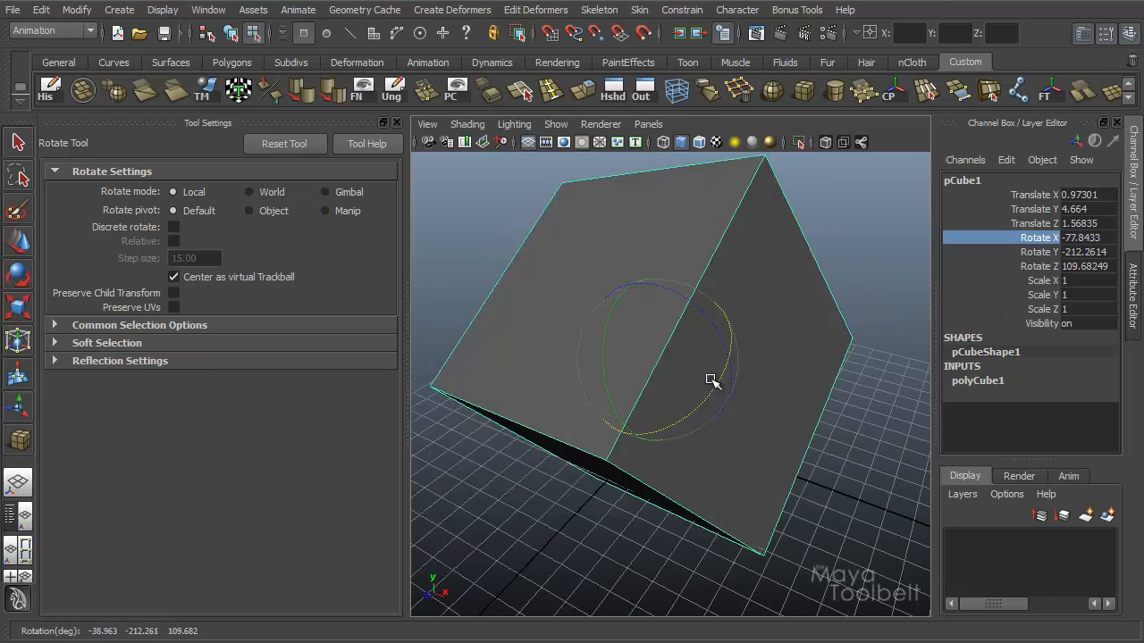
click(1042, 265)
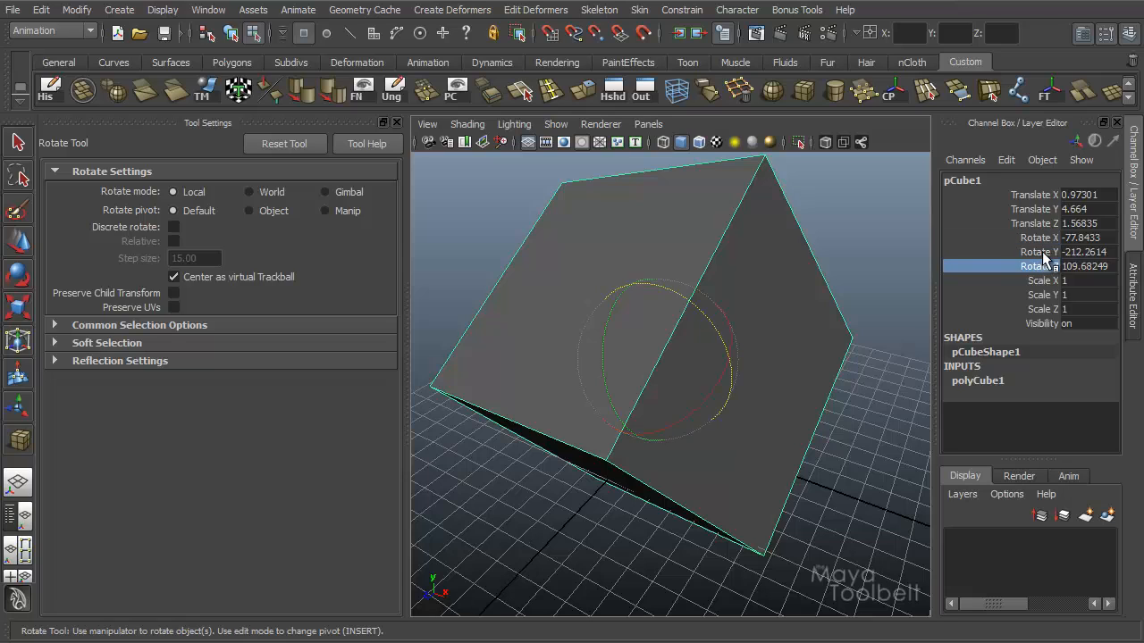
click(1046, 252)
click(1037, 266)
middle_drag(696, 424, 492, 509)
middle_drag(733, 525, 485, 527)
Step: Adjust the cube's Rotate Y channel interactively to about -406.26° and Rotate X to about -117.94°
click(1037, 254)
middle_drag(825, 366, 795, 427)
middle_drag(1124, 421, 1063, 375)
click(1037, 238)
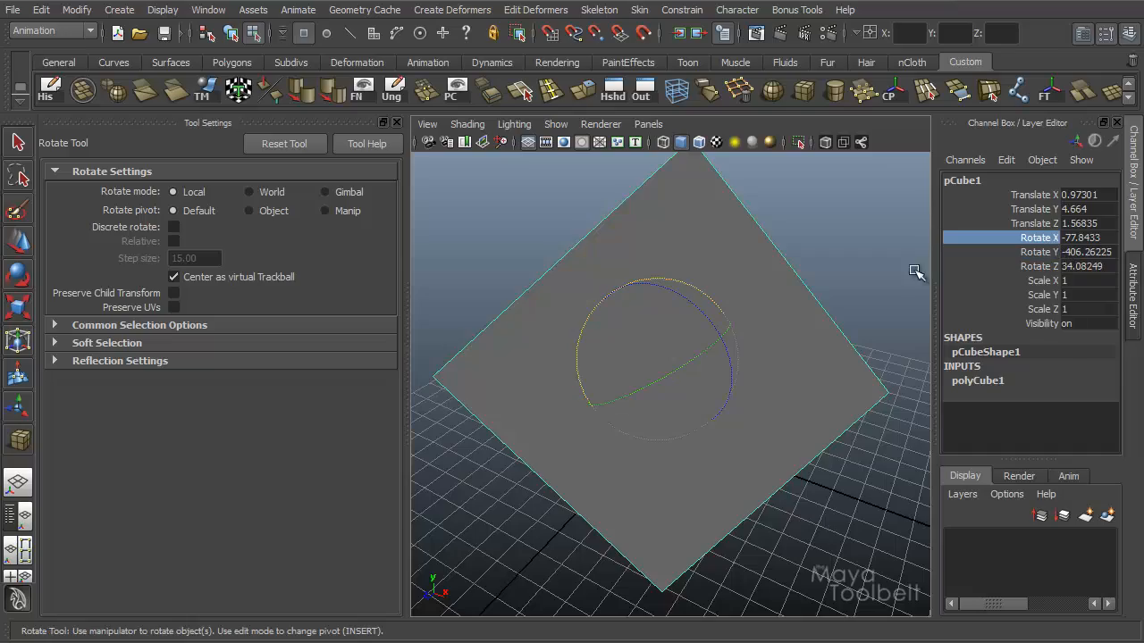
middle_drag(688, 341, 661, 391)
Step: Switch the rotate mode to World and back to Local to compare the manipulator's orientation on the rotated cube
alt+drag(661, 391, 741, 407)
click(249, 192)
key(e)
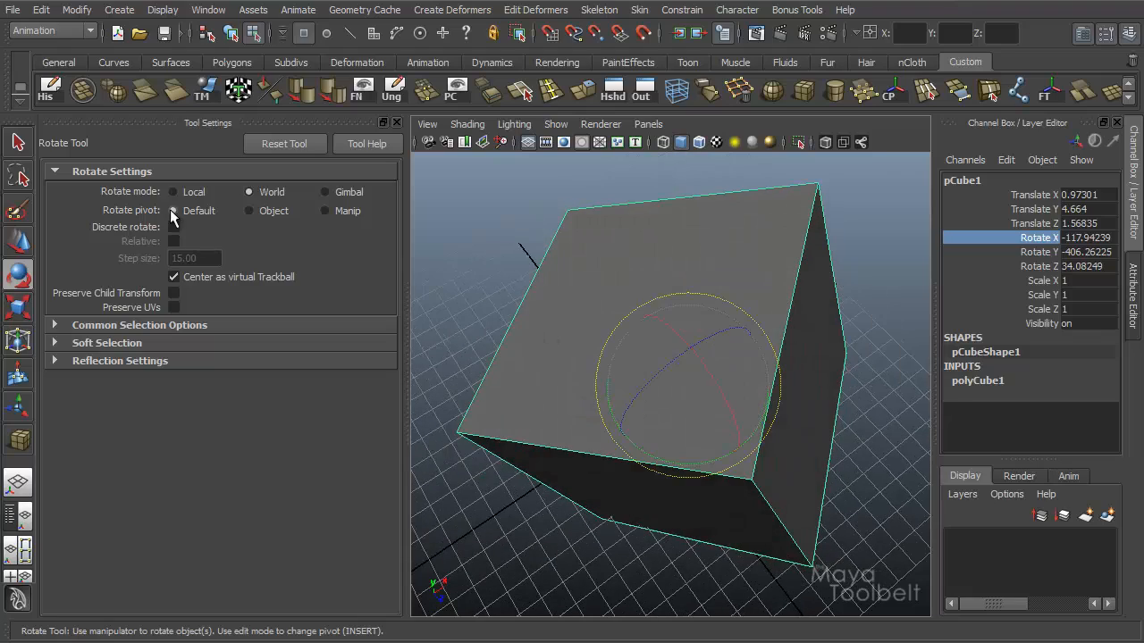
click(188, 194)
alt+drag(710, 359, 1112, 259)
Step: Reset the cube's Rotate X, Rotate Y and Rotate Z channels to 0
click(1102, 239)
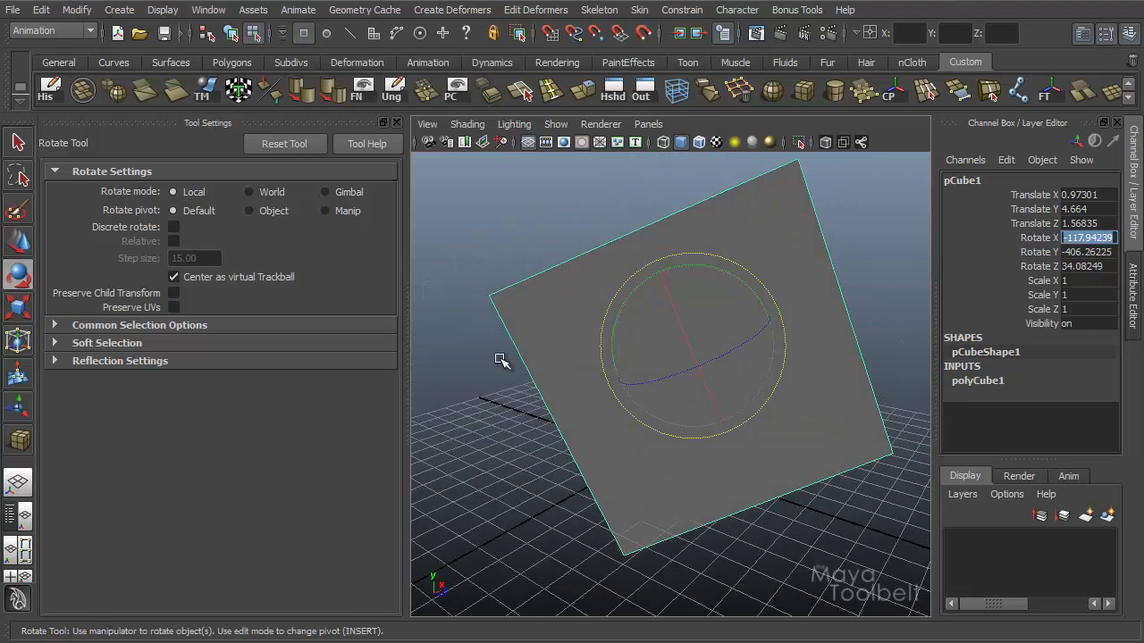
text(0)
key(Return)
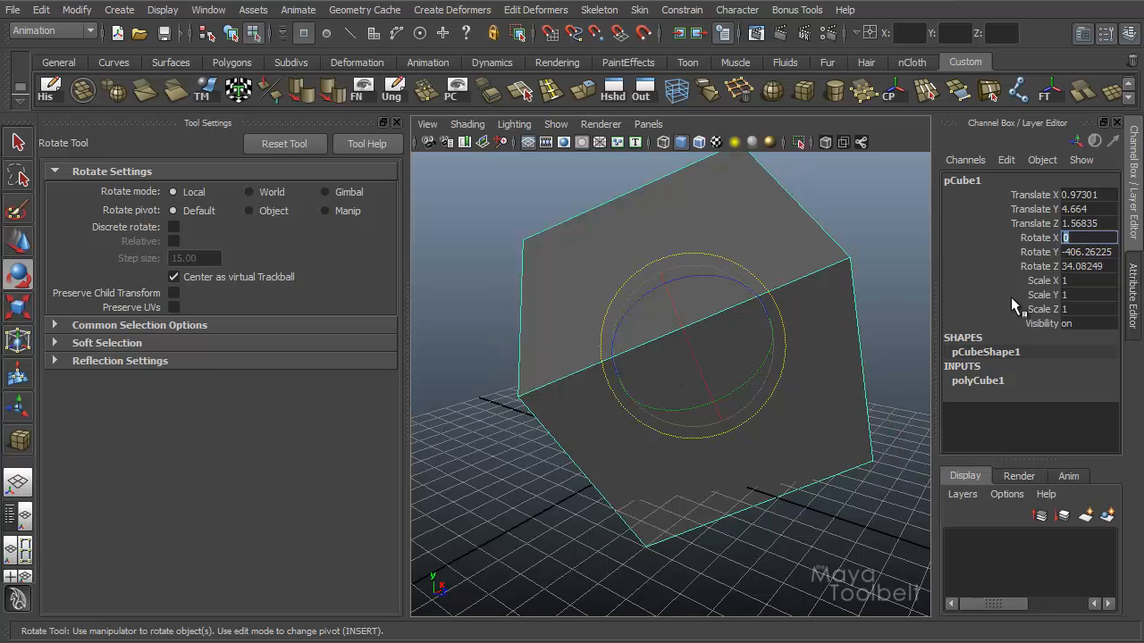
click(1095, 254)
text(0)
key(Return)
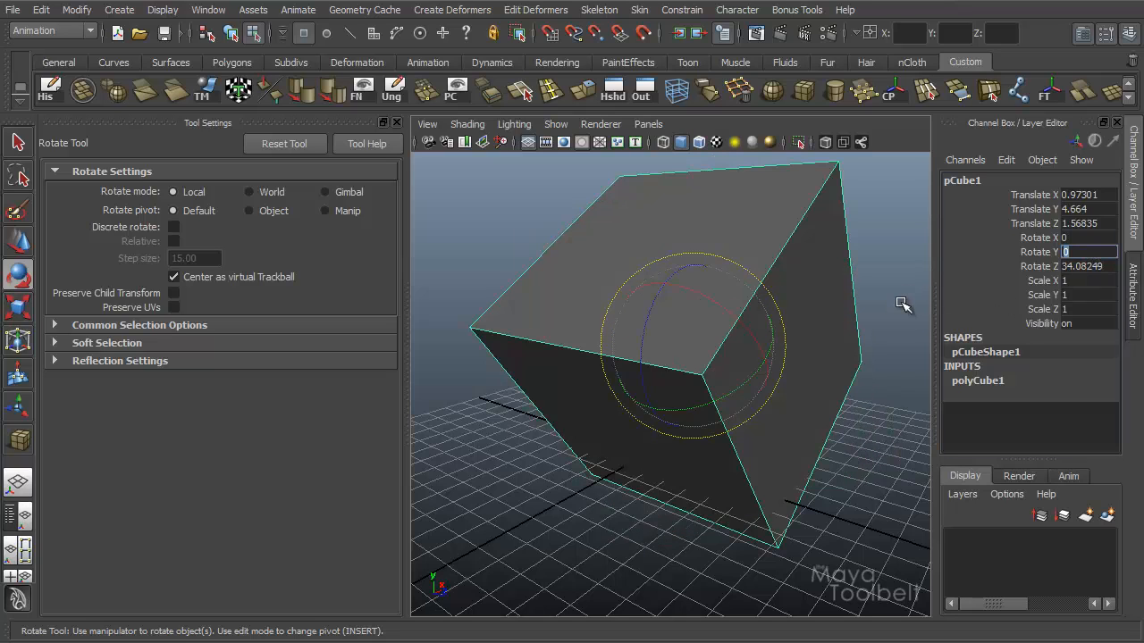
click(1099, 267)
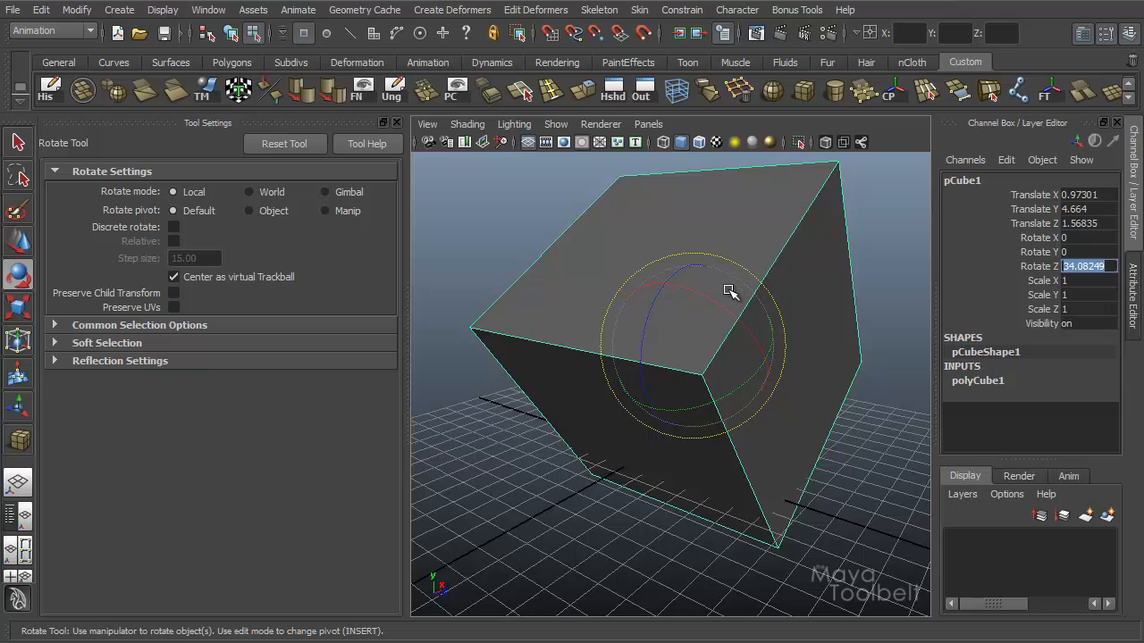
text(0)
key(Return)
Step: Rotate the cube about Y to about -39.66° in Local mode, and compare the manipulator in Gimbal and Local modes
alt+drag(607, 253, 686, 250)
alt+drag(722, 374, 765, 405)
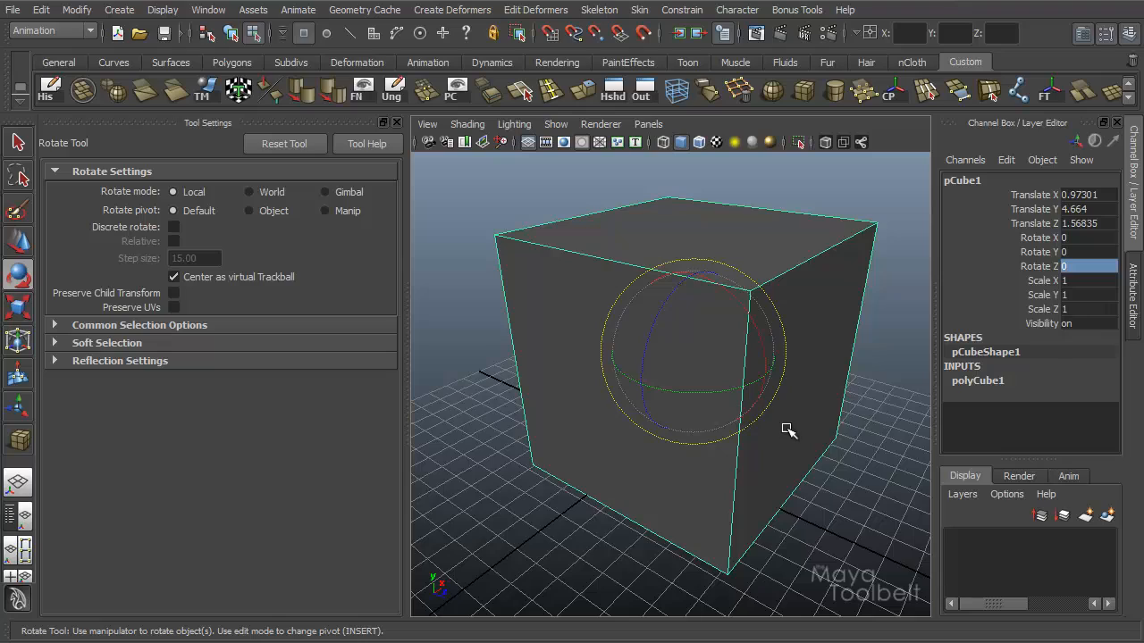
alt+drag(787, 430, 757, 453)
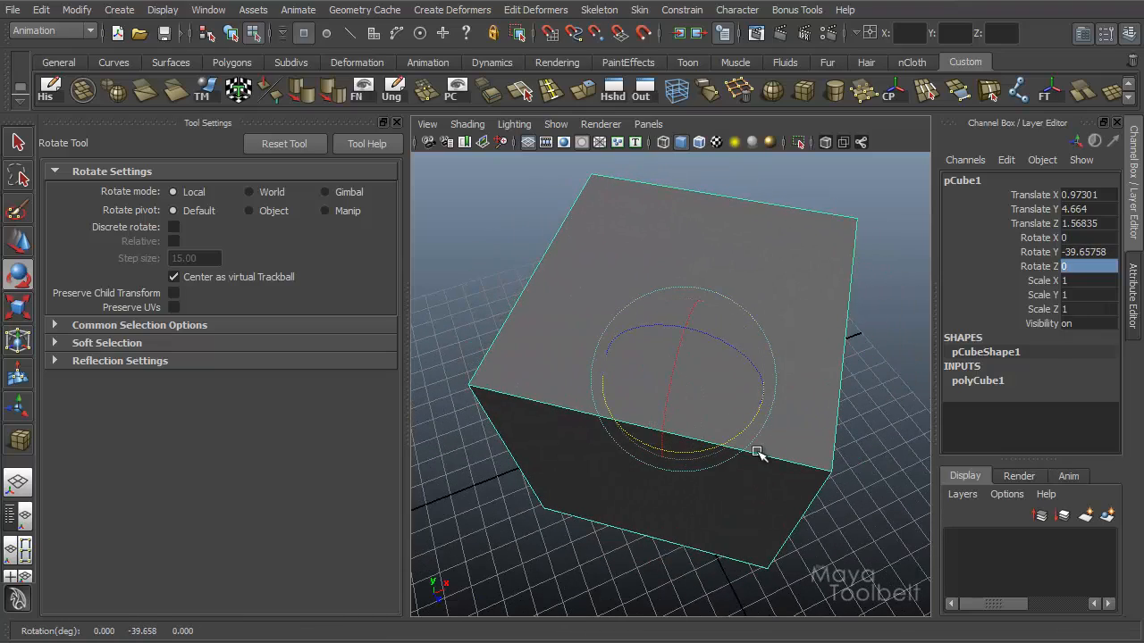
alt+drag(619, 459, 733, 442)
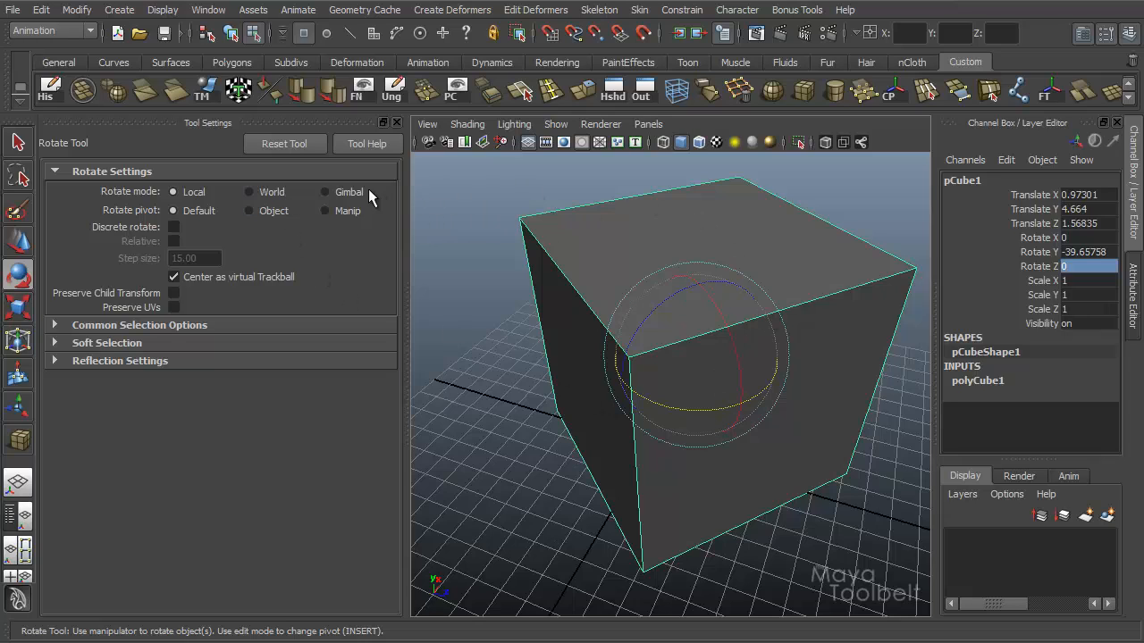
click(326, 192)
click(190, 194)
Step: Try adjusting the cube's Rotate X channel interactively, and undo the change
click(1038, 238)
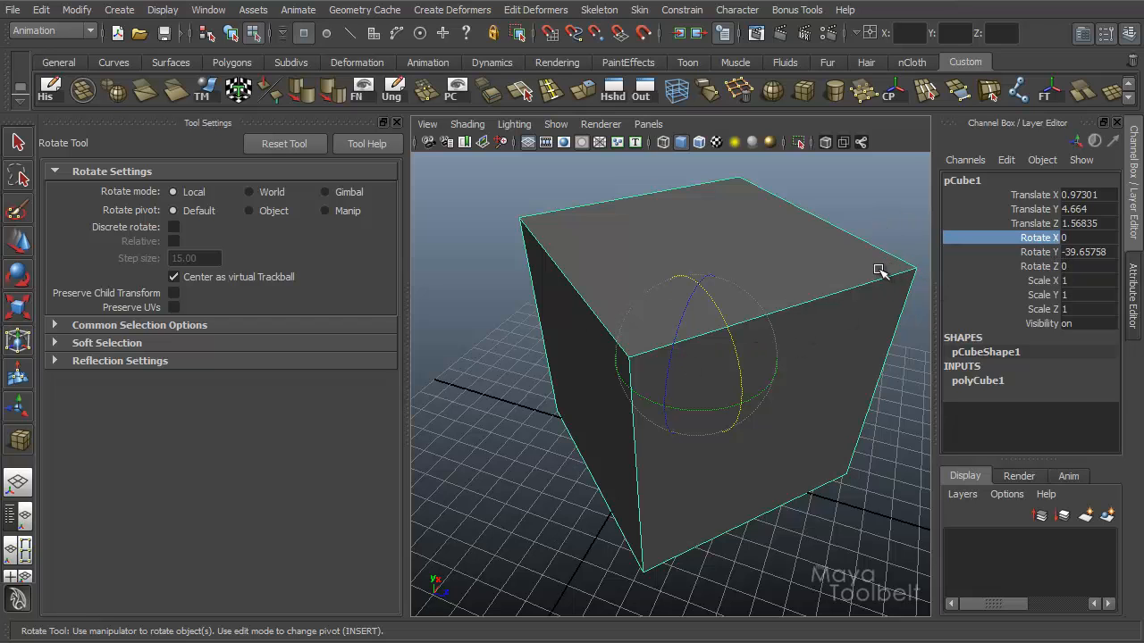
middle_drag(809, 271, 782, 386)
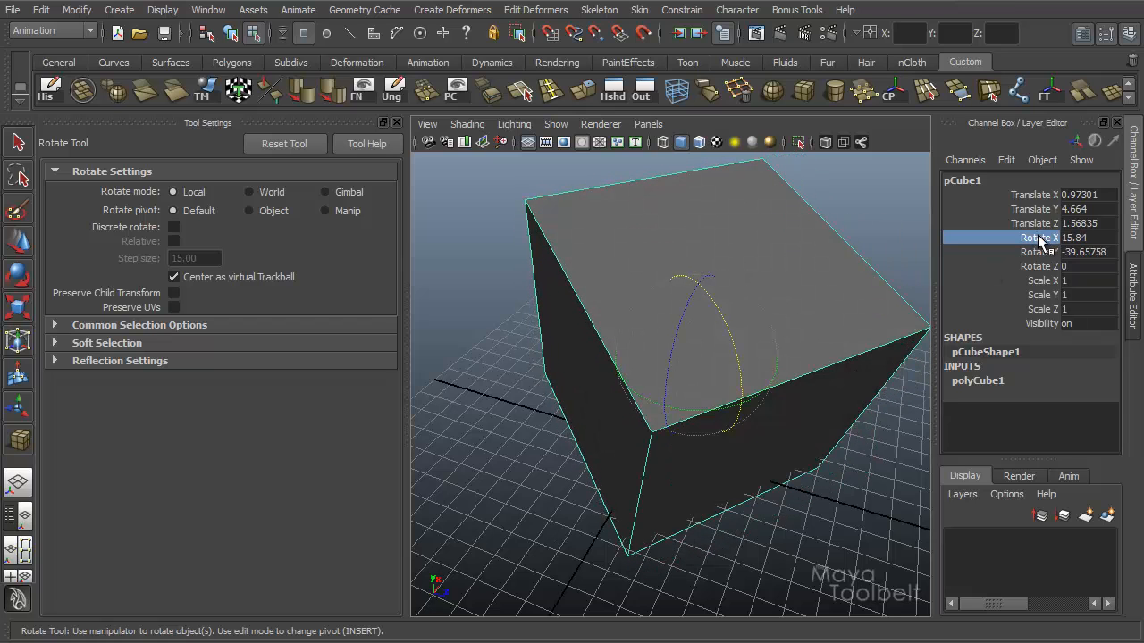
middle_drag(752, 214, 705, 328)
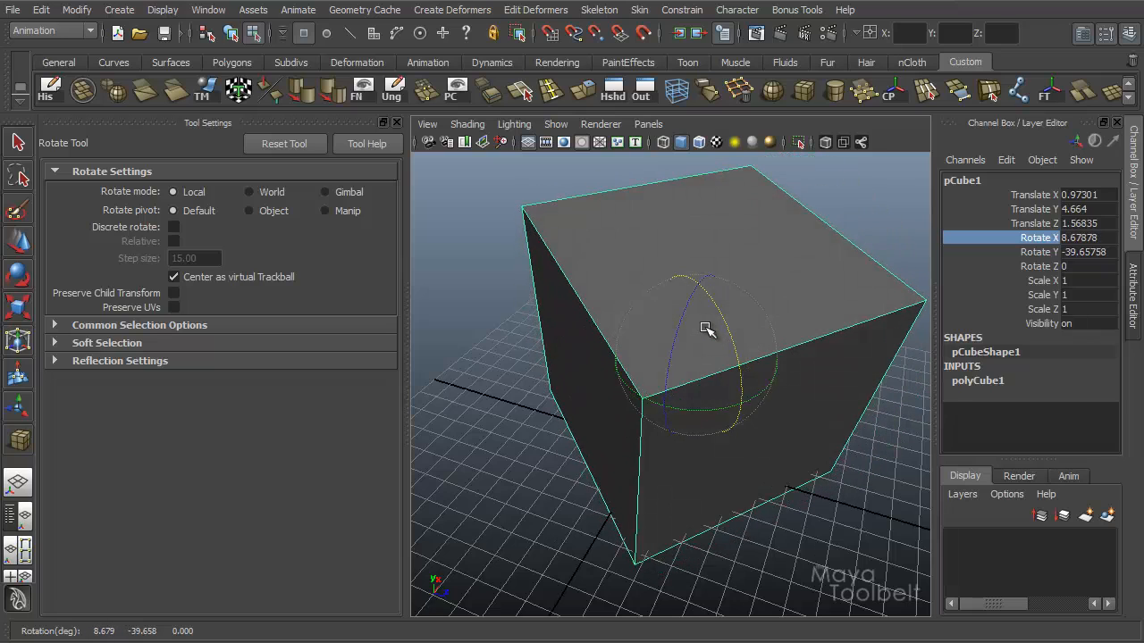
key(ctrl+z)
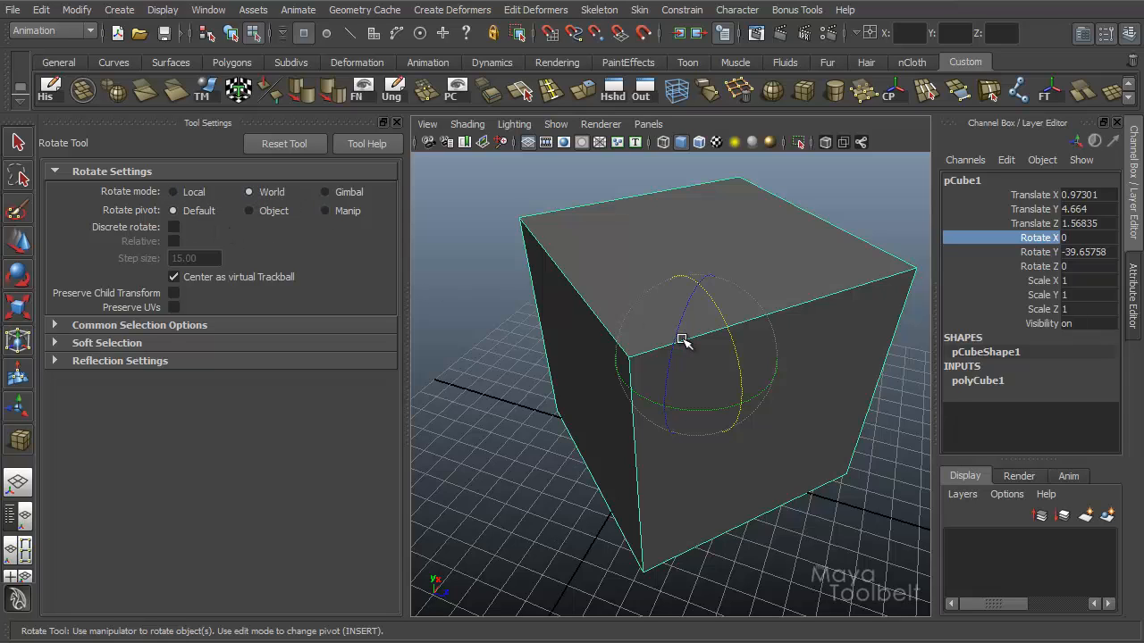
Step: Reactivate the Rotate Tool in Local mode and frame the whole cube in the view
key(e)
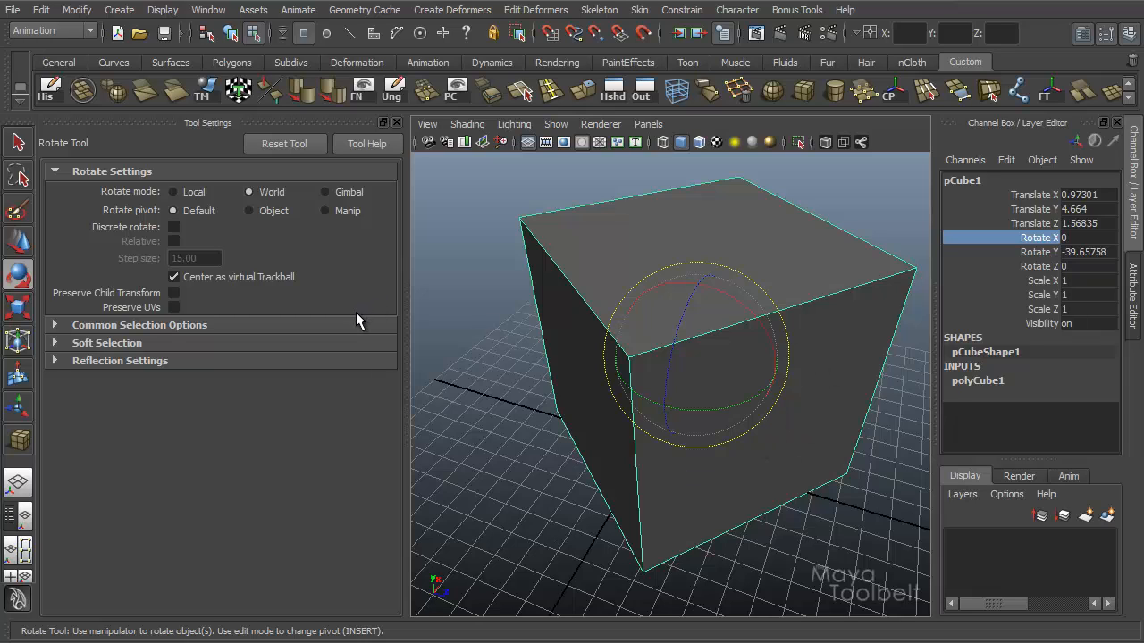
click(190, 191)
drag(603, 347, 634, 358)
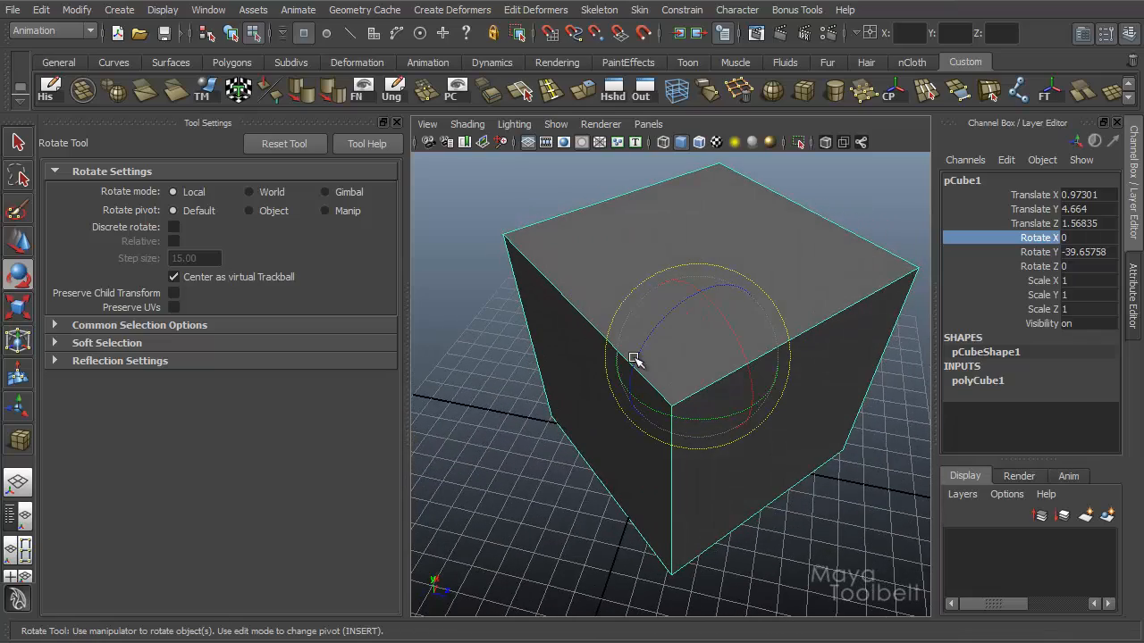
key(f)
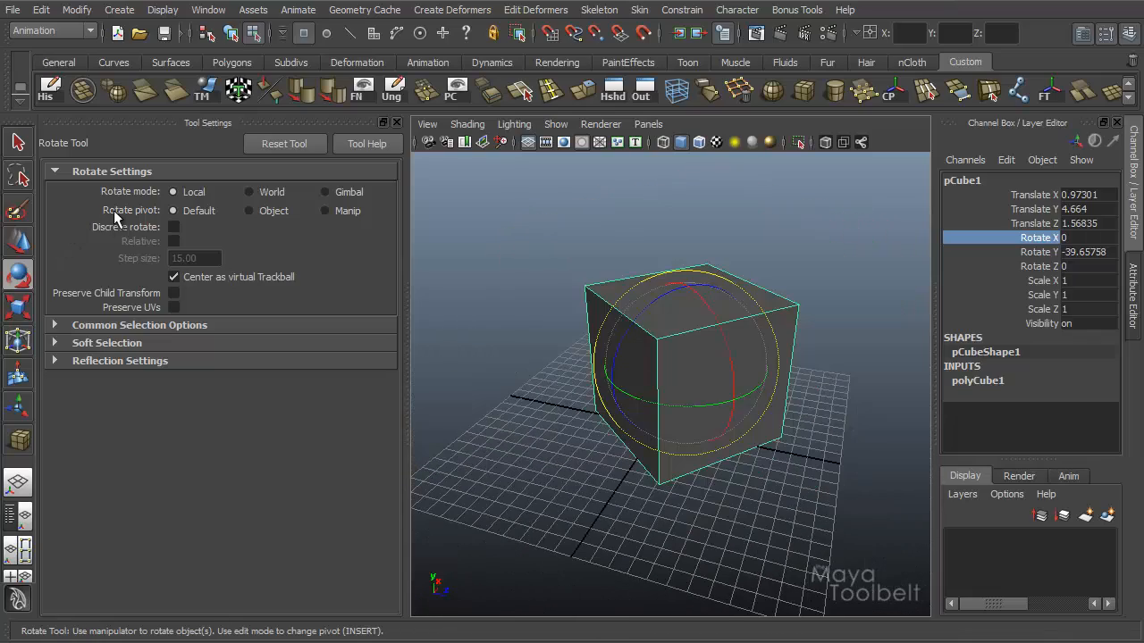
mouse_move(611, 332)
alt+mouse_down()
mouse_move(633, 327)
mouse_move(621, 337)
alt+mouse_up()
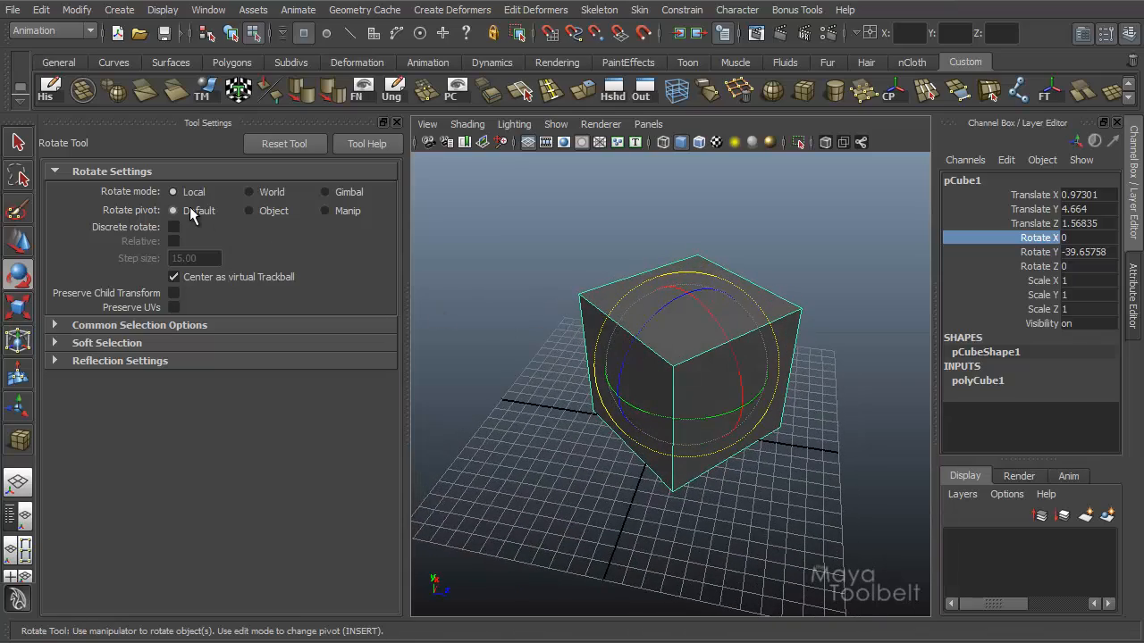
Step: Move the cube's pivot well outside its body and rotate the cube about Y to about 22.11°
alt+drag(702, 407, 735, 454)
key(d)
key(d)
drag(711, 375, 472, 365)
alt+drag(566, 423, 643, 301)
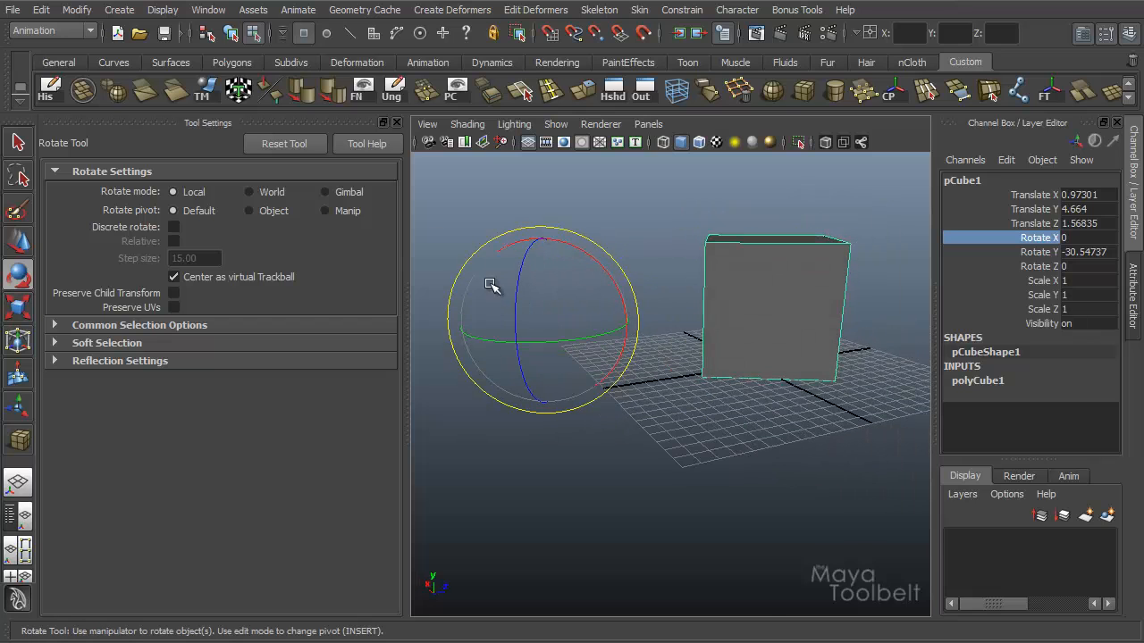
alt+drag(733, 373, 347, 302)
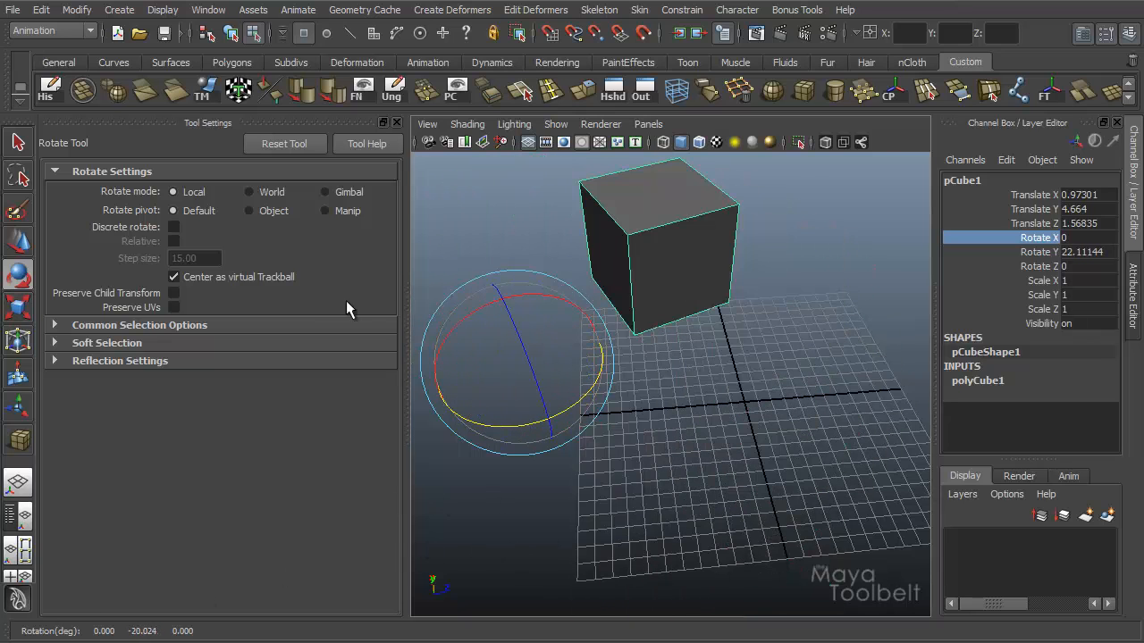
Step: Try the Object and Manip rotate pivot options, rotating the cube about Y to about 34.19° with Manip
click(266, 211)
alt+drag(638, 391, 580, 433)
drag(494, 441, 503, 258)
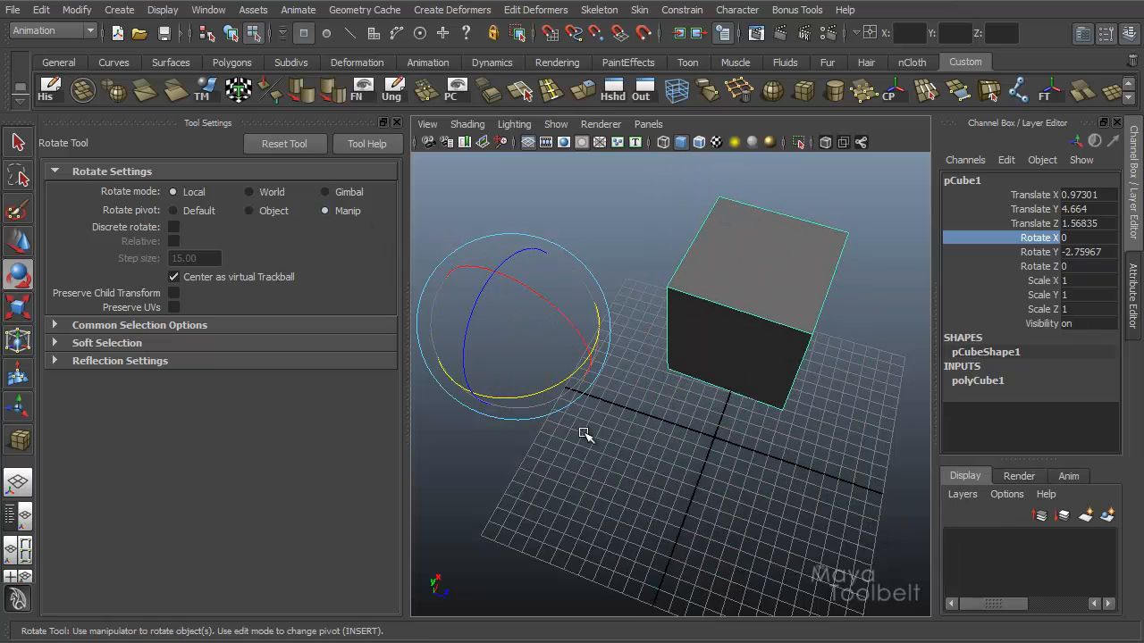
drag(546, 391, 618, 339)
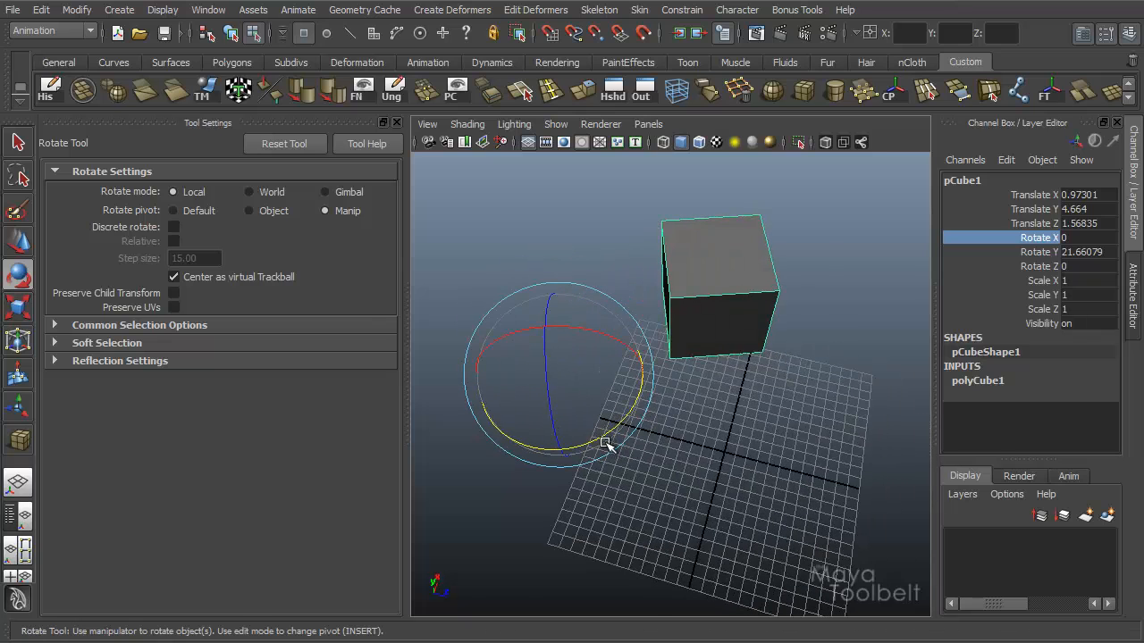
drag(607, 432, 688, 487)
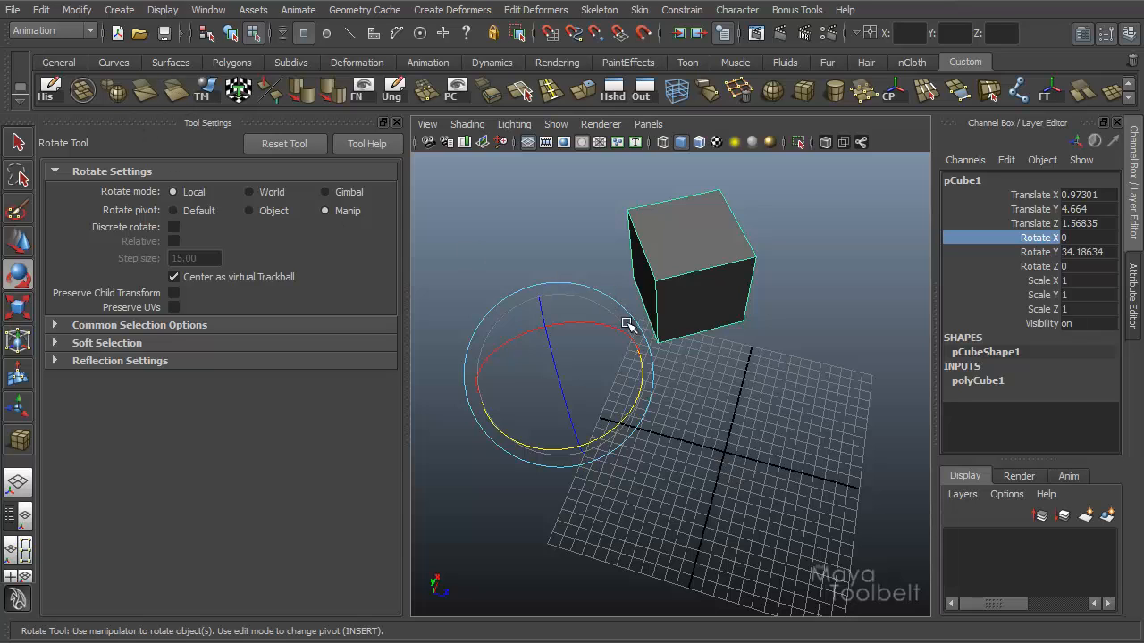
Step: Delete the cube and draw a tall, narrow polygon cylinder on the grid
key(Delete)
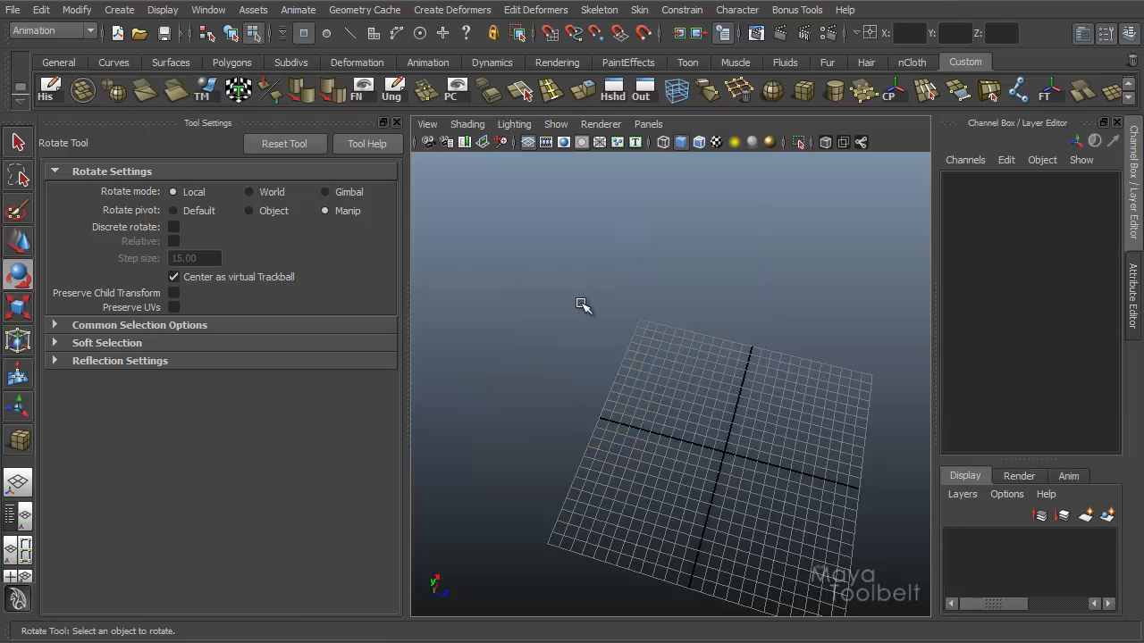
click(117, 11)
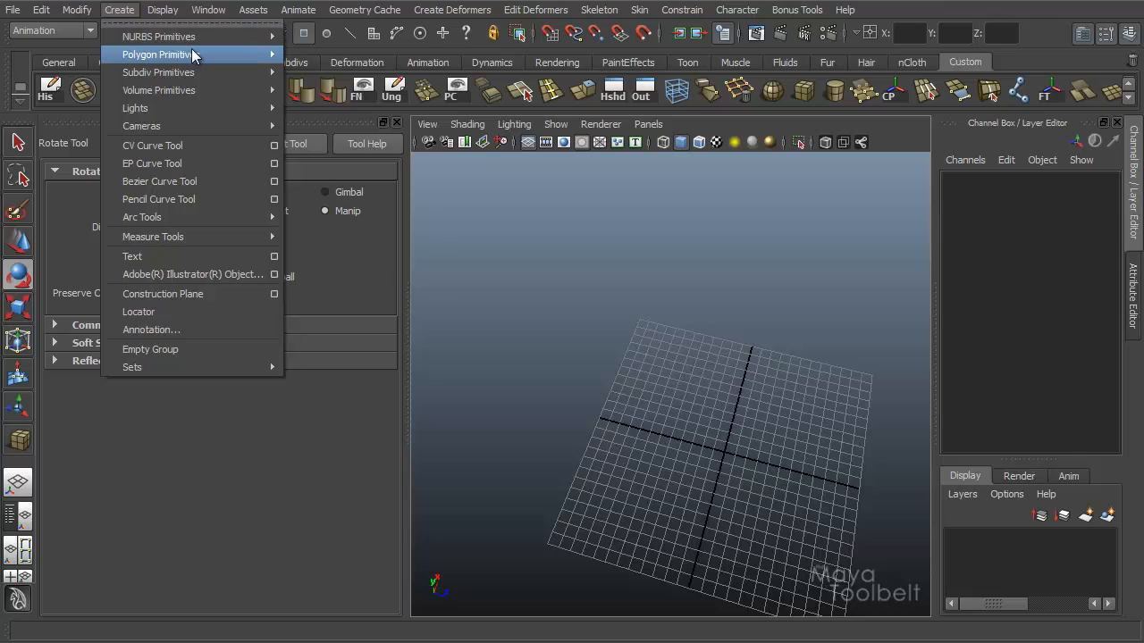
mouse_move(268, 55)
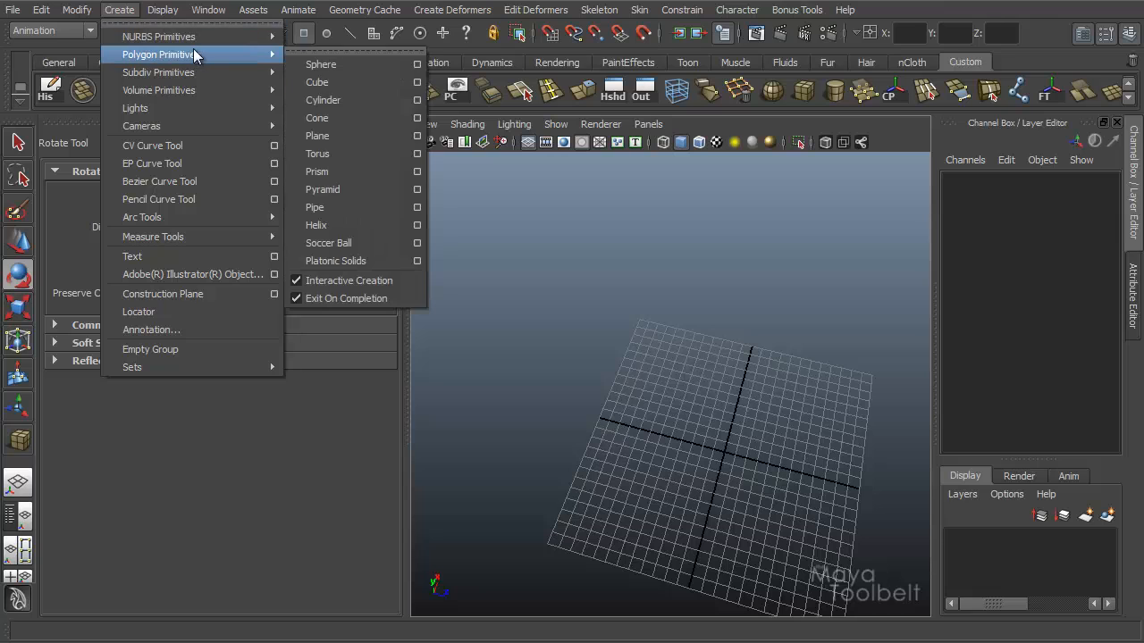
click(343, 97)
drag(684, 453, 765, 356)
Step: Duplicate the cylinder, move the copy away, and duplicate with transform to add an evenly offset third cylinder
key(e)
key(ctrl+d)
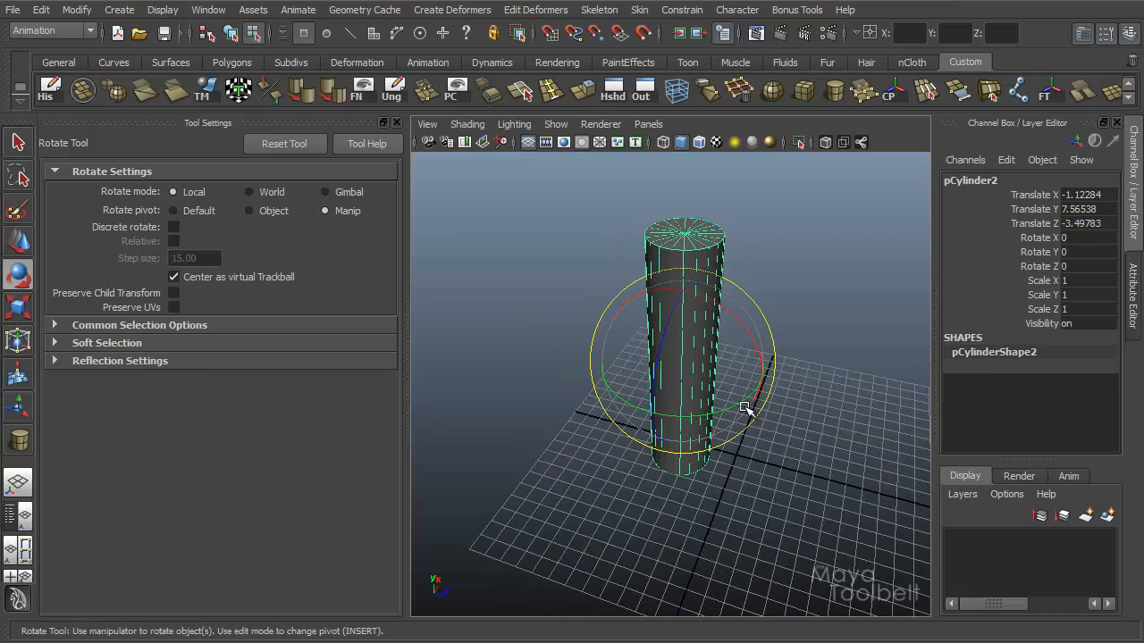
alt+drag(756, 408, 617, 467)
key(w)
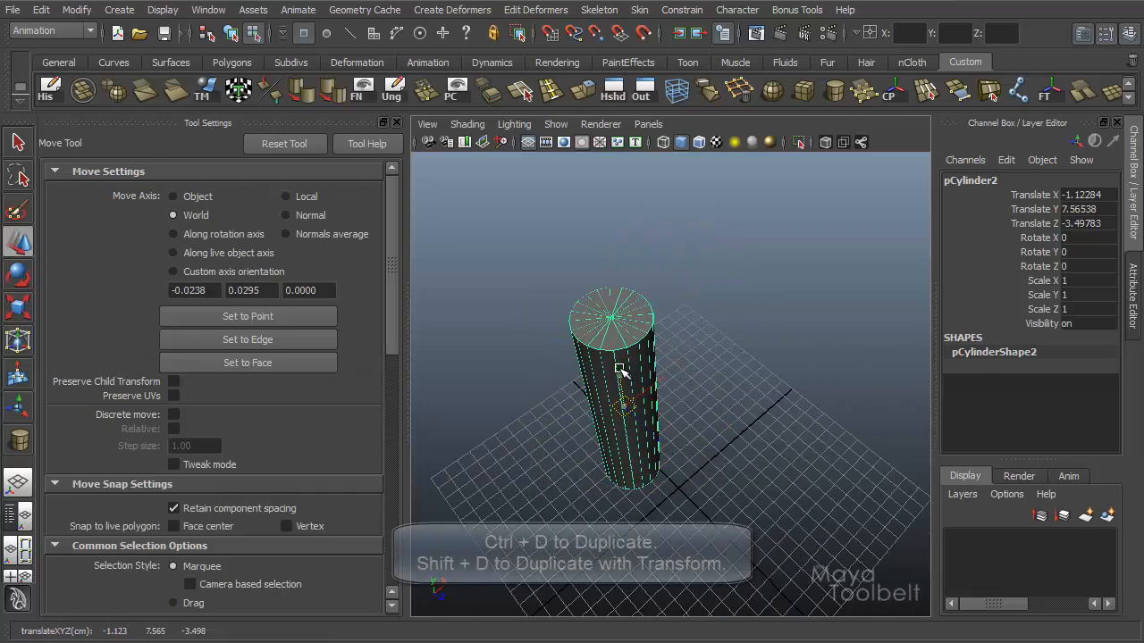
drag(623, 405, 782, 358)
key(shift+d)
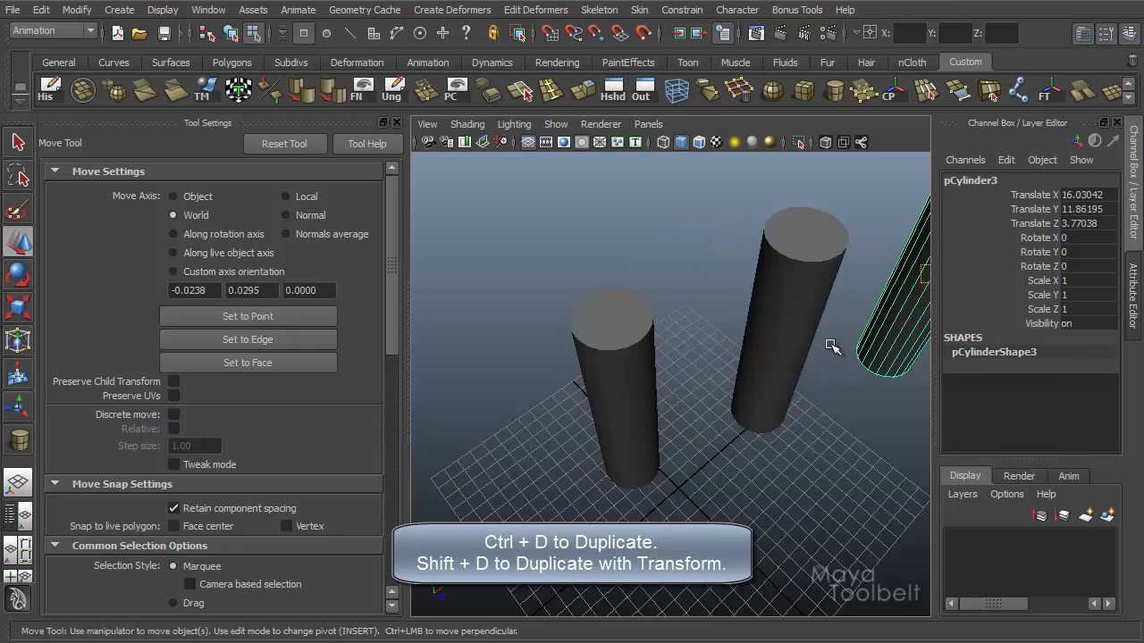
Step: Select all three cylinders in object selection mode and activate the Rotate Tool on them
alt+right_drag(831, 347, 659, 372)
alt+drag(733, 438, 630, 284)
drag(510, 224, 672, 427)
click(229, 36)
alt+drag(584, 293, 608, 362)
alt+right_drag(607, 362, 722, 358)
key(e)
alt+drag(799, 413, 786, 371)
alt+right_drag(787, 370, 744, 367)
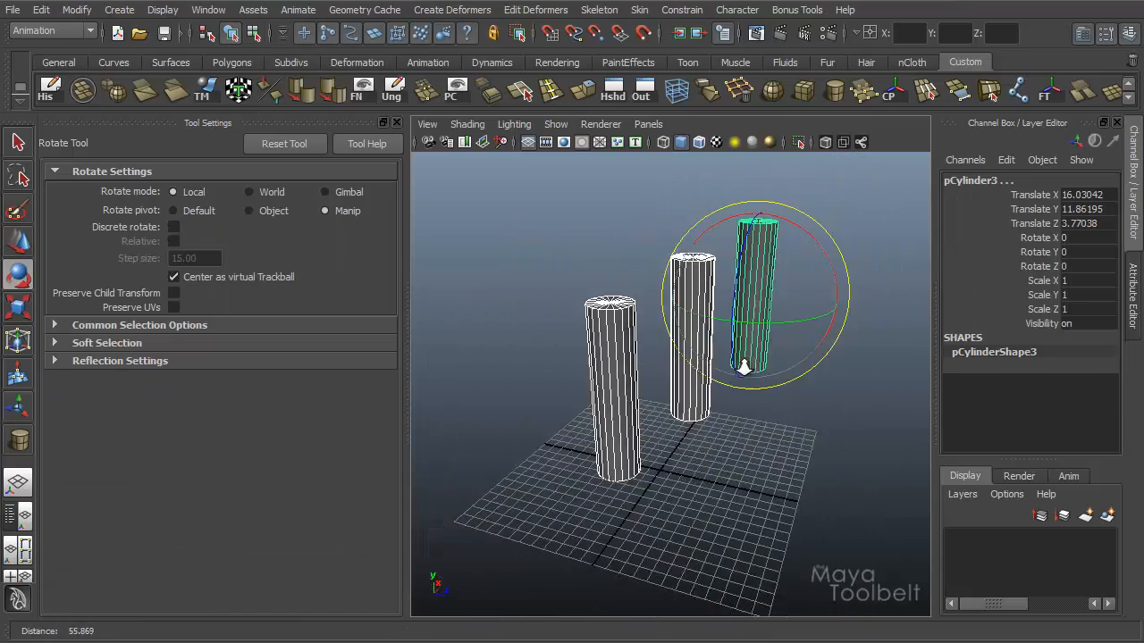
Step: Rotate the three cylinders together about Z to about -697.21° with the rotate pivot set to Default
alt+drag(744, 366, 678, 306)
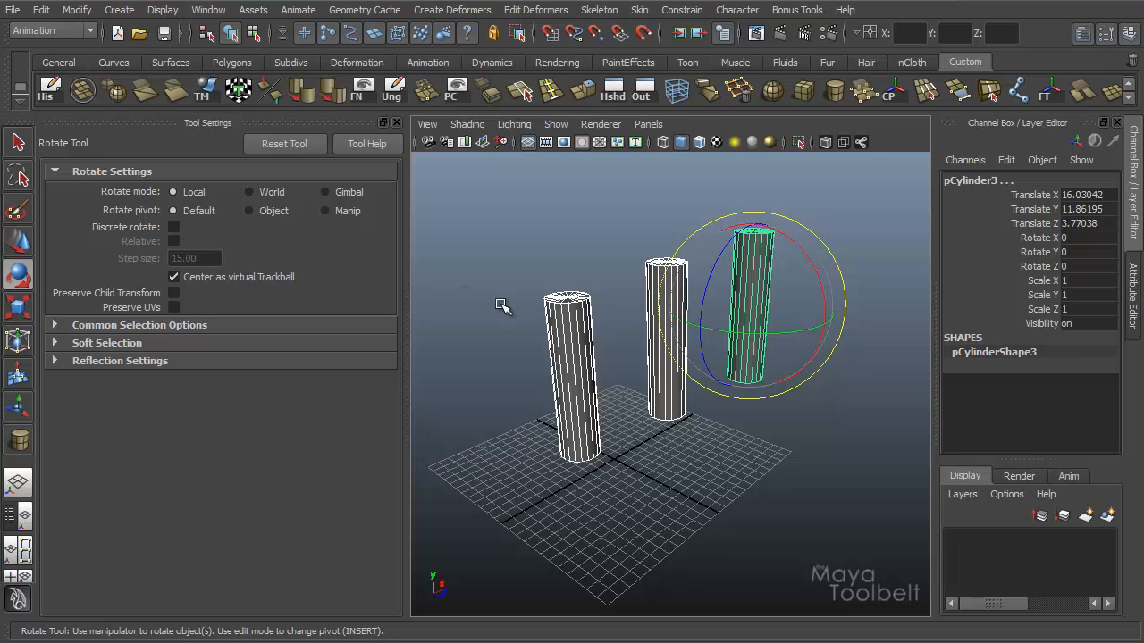
alt+drag(840, 356, 820, 311)
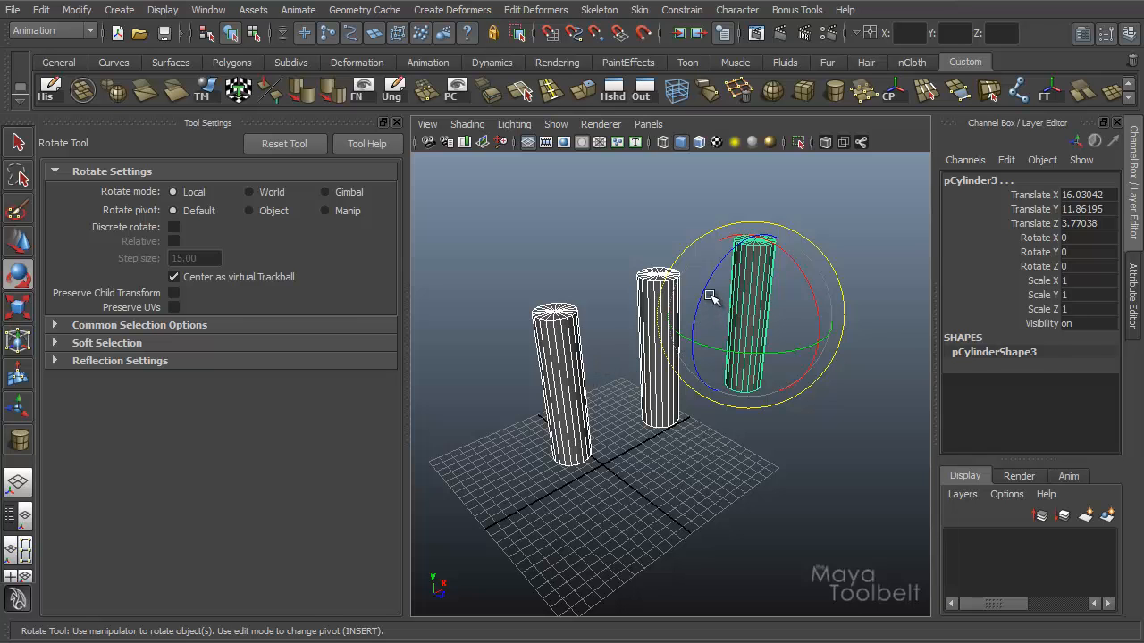
drag(713, 282, 761, 302)
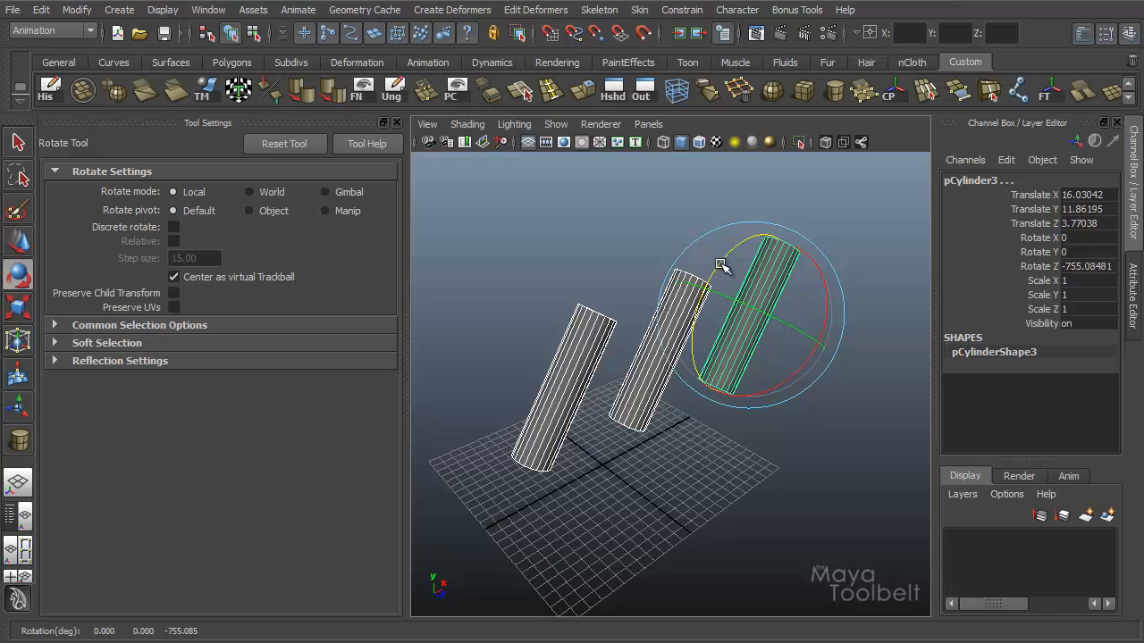
drag(720, 265, 629, 235)
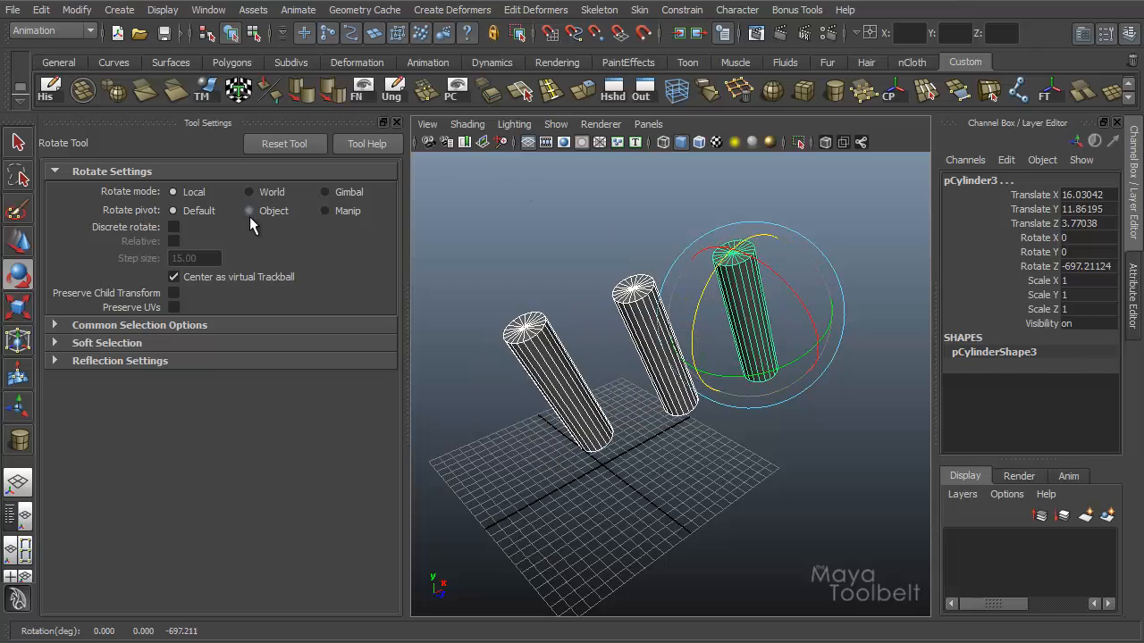
Step: Set the rotate pivot to Object and rotate the three cylinders about Z to about -408.52°
click(249, 211)
drag(709, 294, 818, 223)
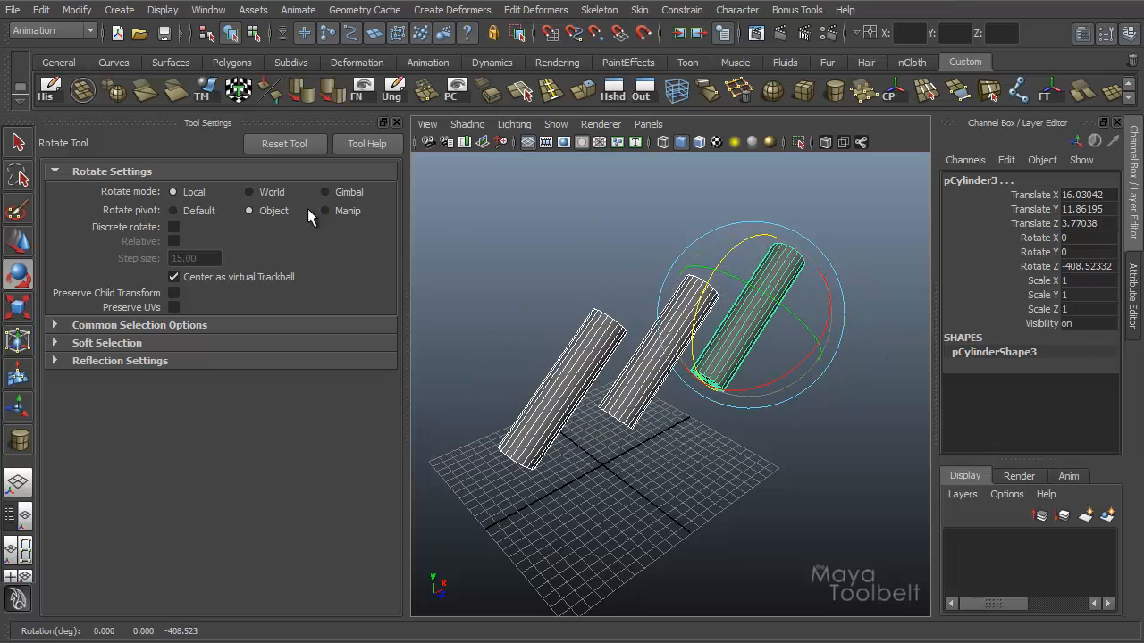
click(249, 211)
Step: Set the rotate pivot to Manip and rotate the three cylinders about Z to about 314.57°
click(256, 211)
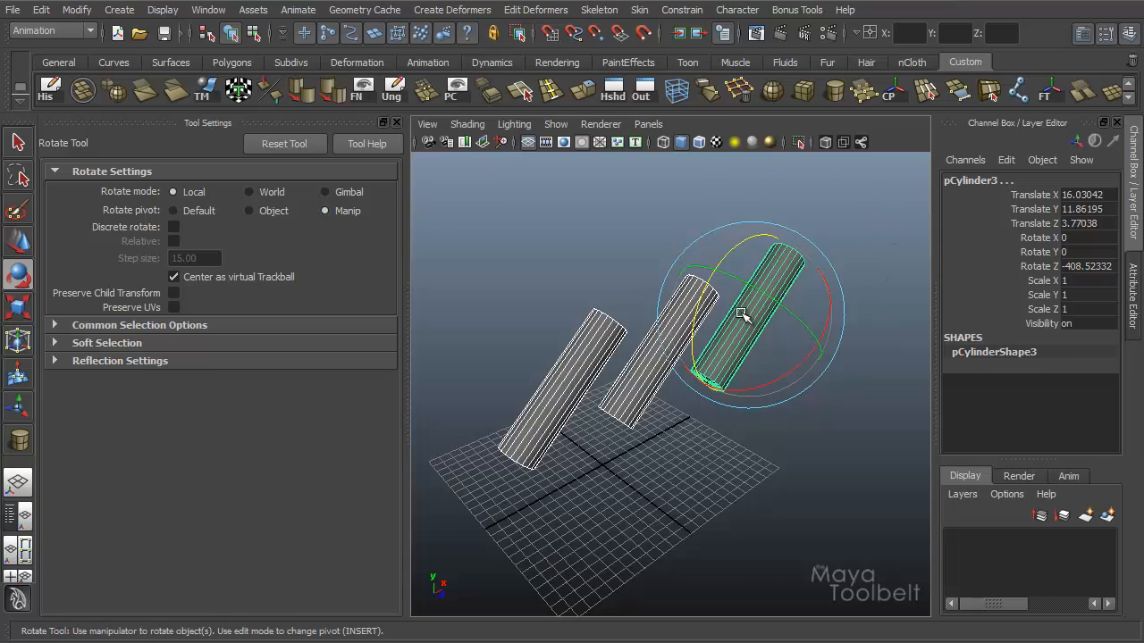
alt+drag(705, 394, 685, 367)
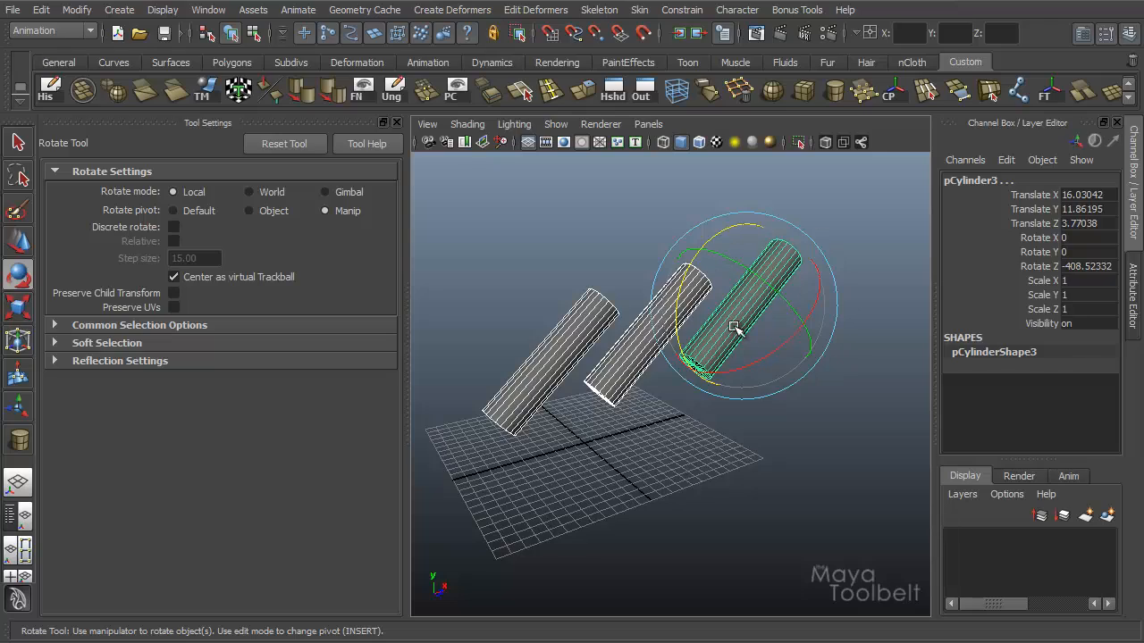
mouse_move(686, 281)
mouse_down()
mouse_move(800, 212)
mouse_move(748, 233)
mouse_move(657, 308)
mouse_move(741, 393)
mouse_move(855, 319)
mouse_move(734, 246)
mouse_move(661, 308)
mouse_move(742, 393)
mouse_move(840, 313)
mouse_move(728, 249)
mouse_move(693, 259)
mouse_move(669, 295)
mouse_move(672, 284)
mouse_up()
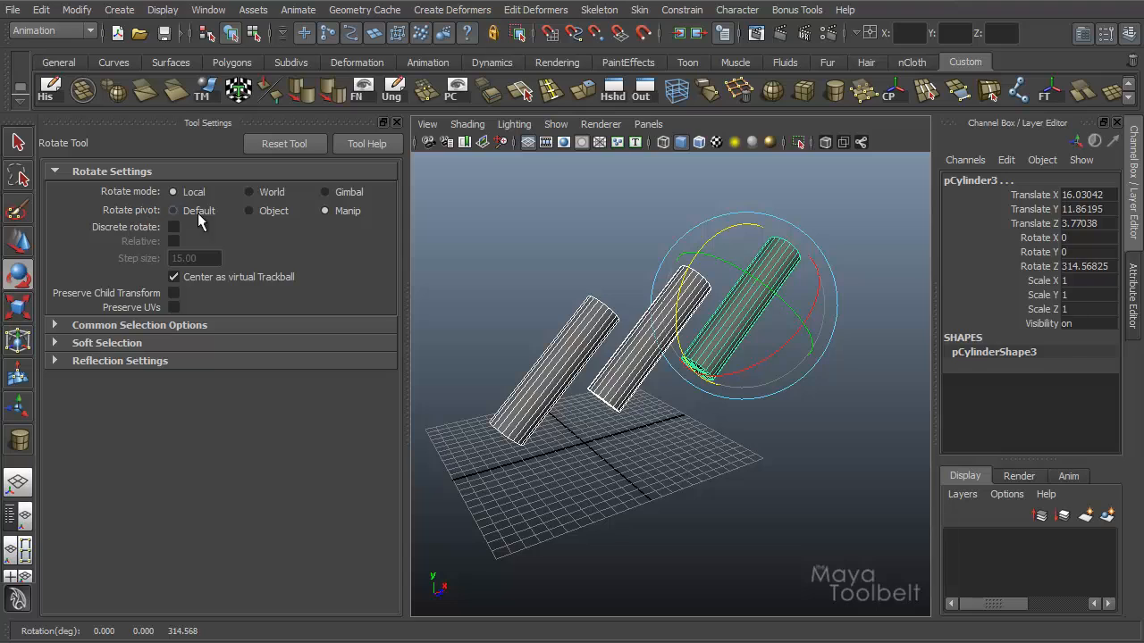
Step: Rotate the three cylinders together about Z to about 339.93° with the Manip rotate pivot
click(327, 212)
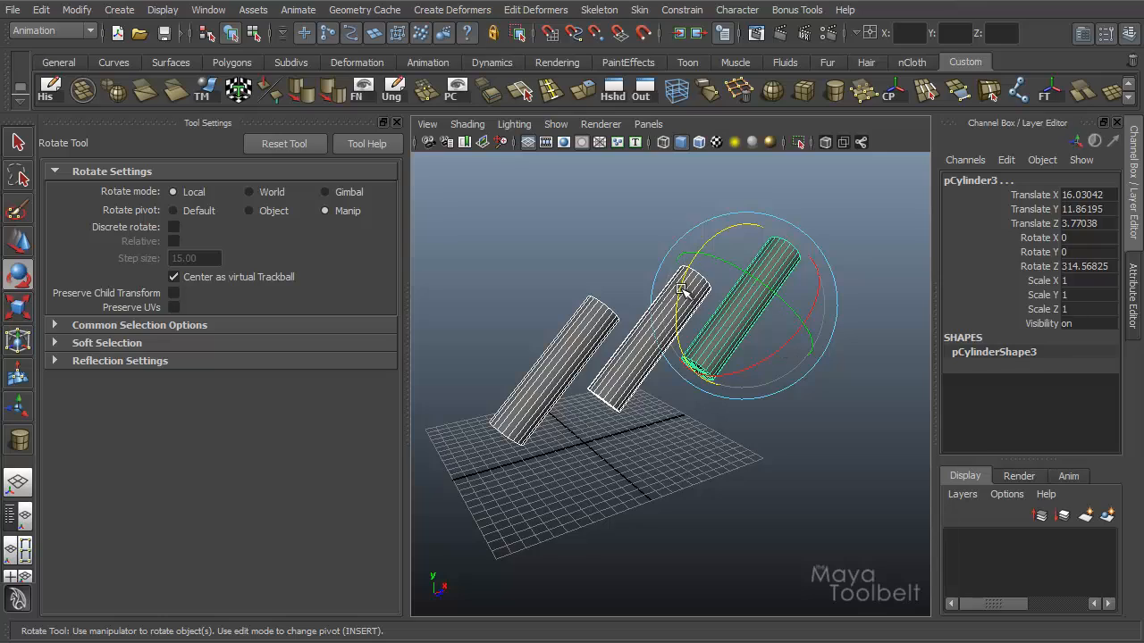
drag(681, 289, 693, 332)
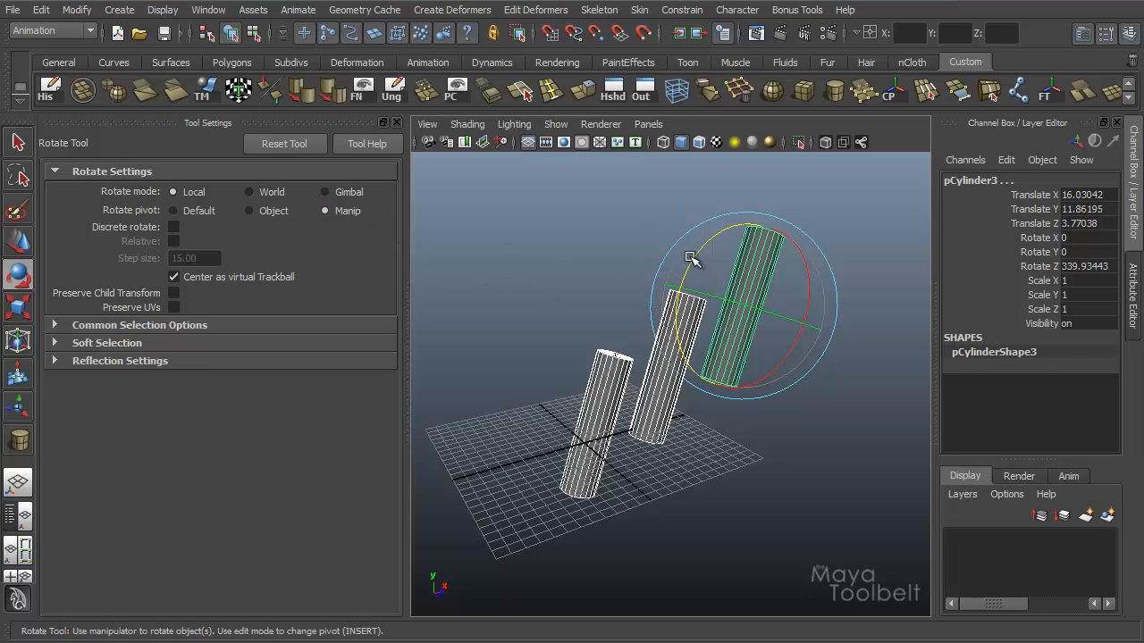
mouse_move(692, 259)
mouse_down()
mouse_move(668, 362)
mouse_move(906, 313)
mouse_move(672, 366)
mouse_move(706, 303)
mouse_move(688, 268)
mouse_up()
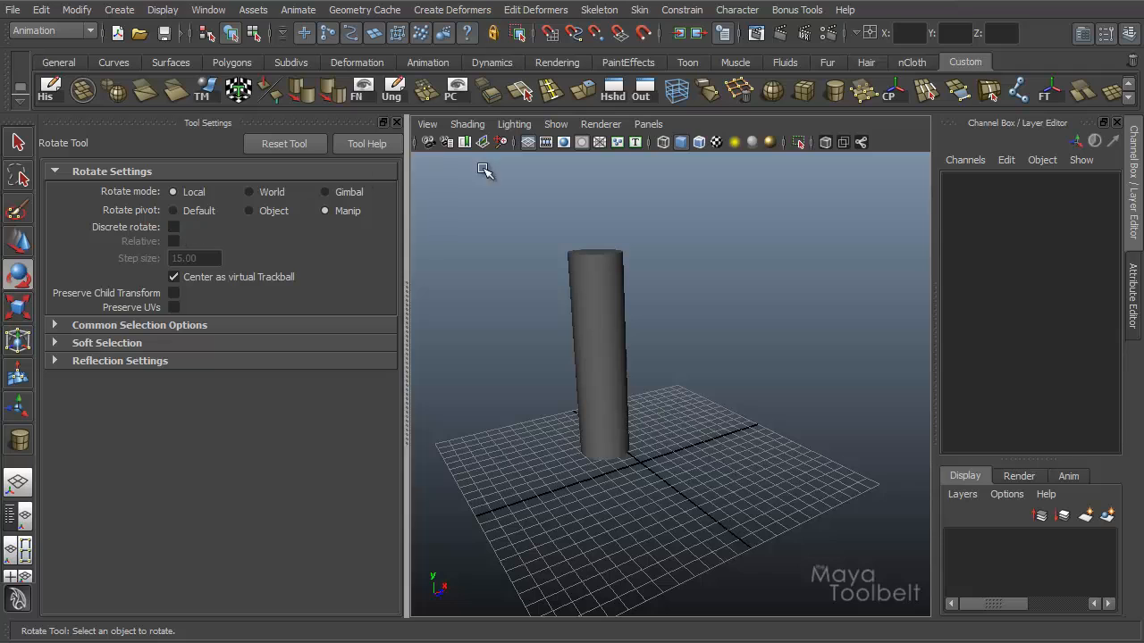
Step: Select the single cylinder, rotate it about Z to about -11.02° without stepping, and undo the rotation
click(597, 294)
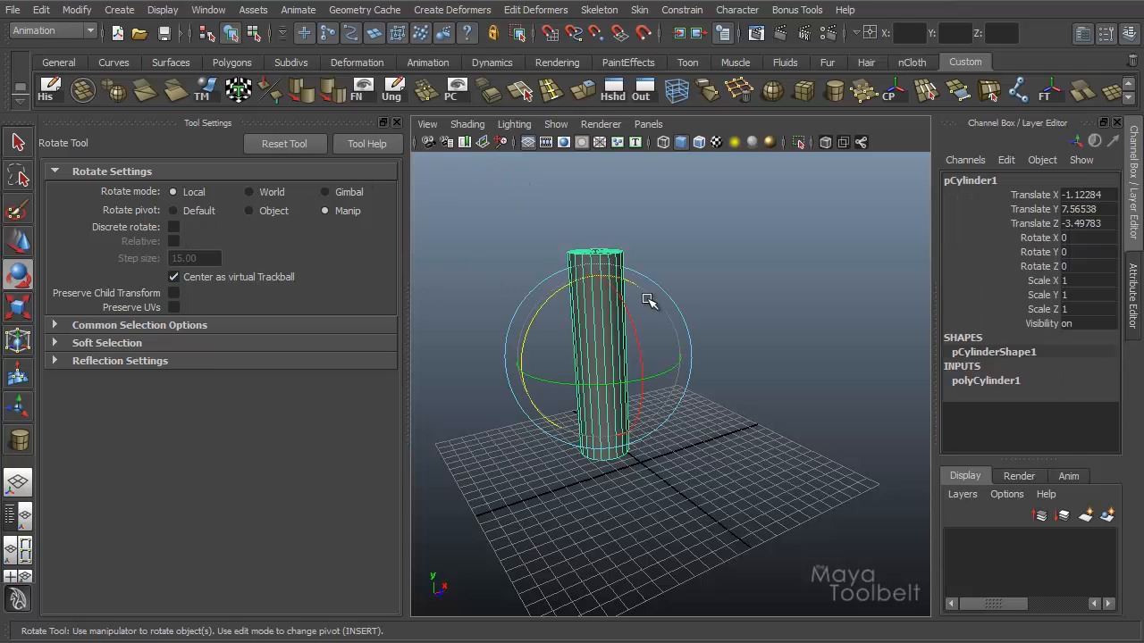
click(657, 312)
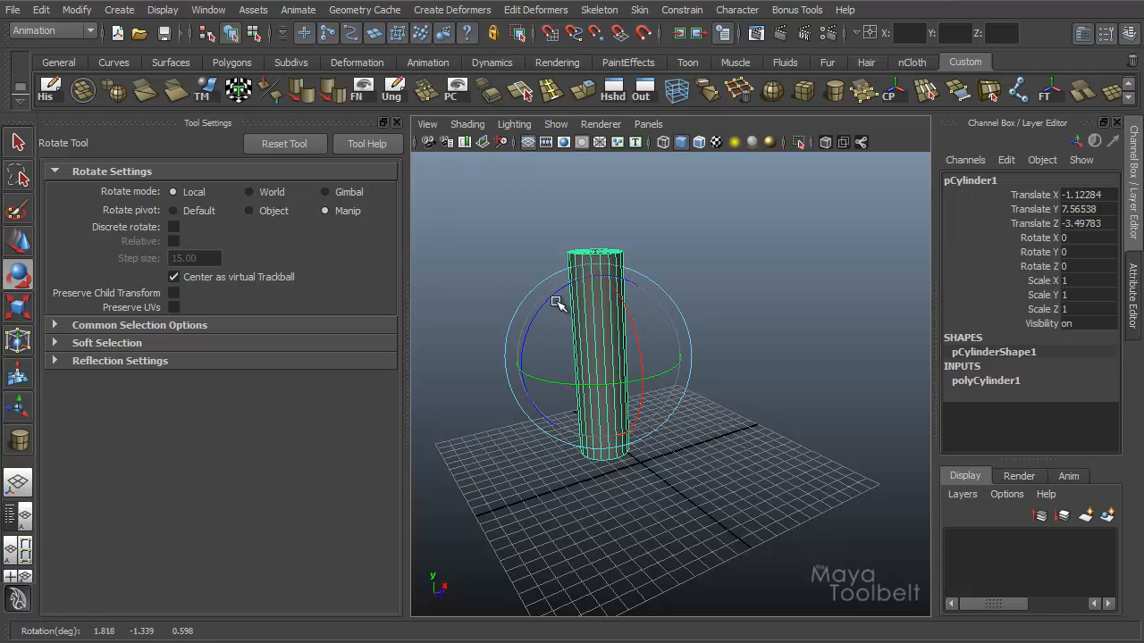
drag(557, 301, 528, 294)
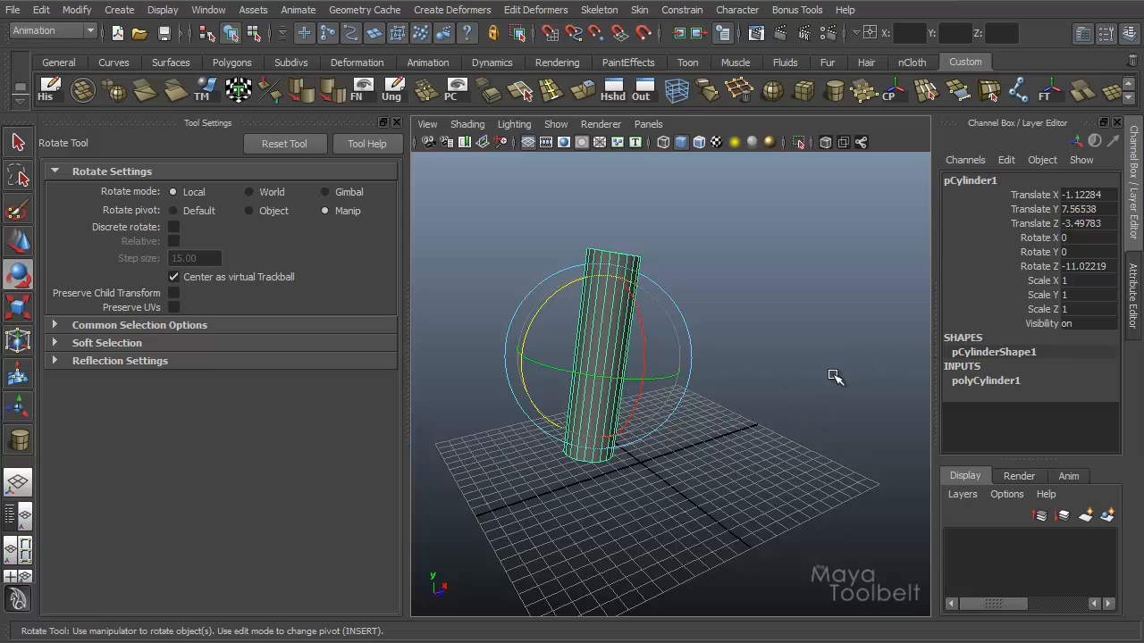
key(ctrl+z)
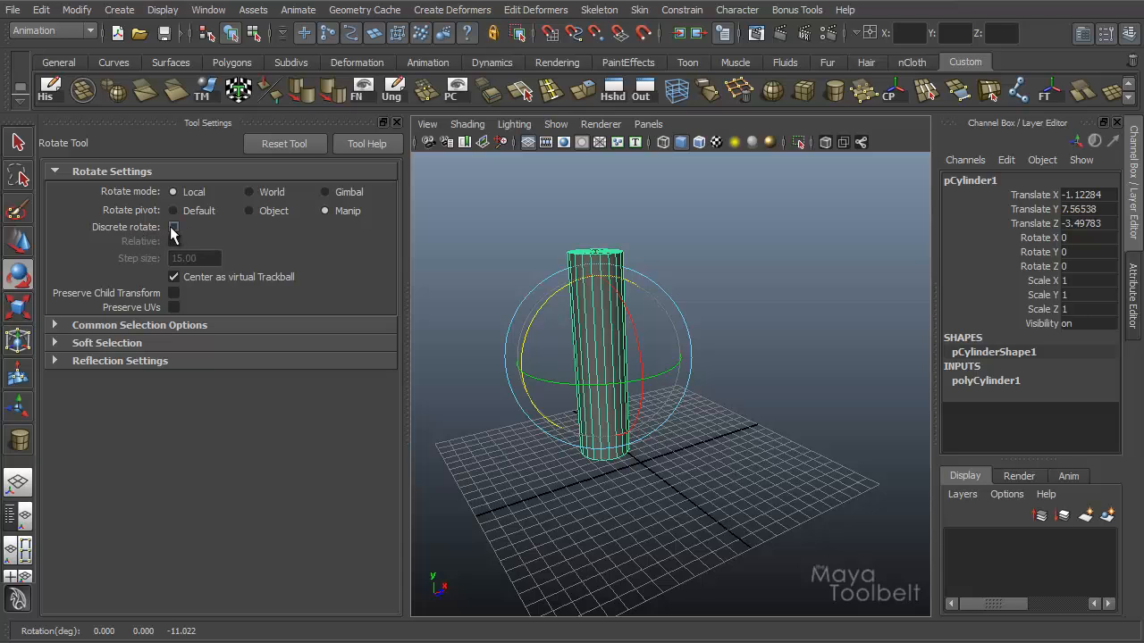
Step: Enable Discrete rotate with a step size of 15.00, rotate the cylinder about Z in steps, and try the Relative option
click(174, 227)
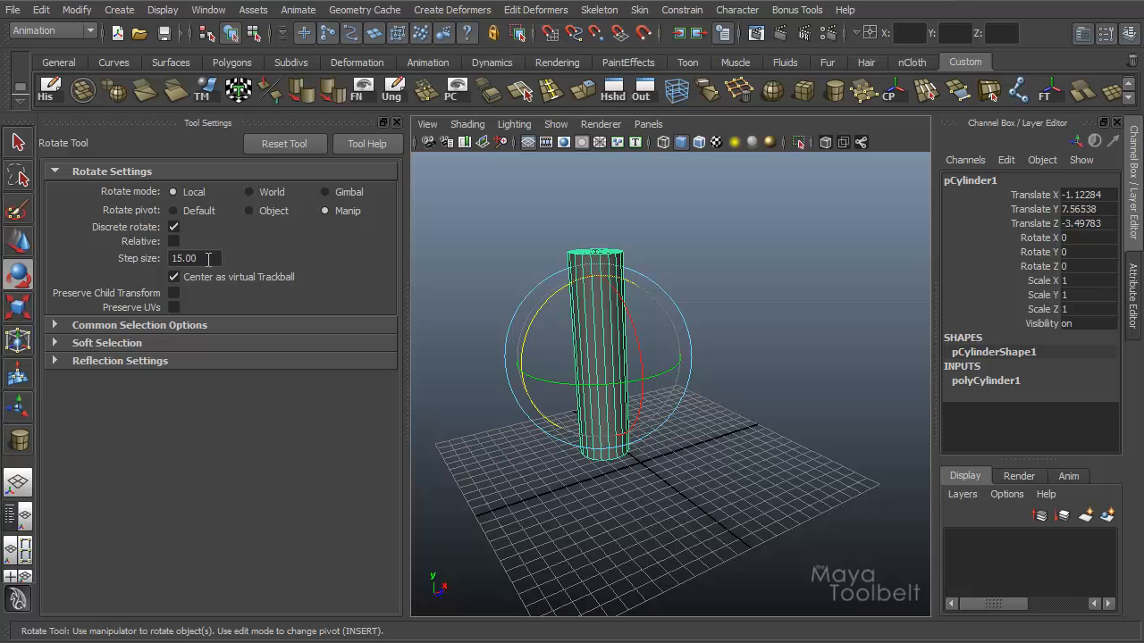
drag(555, 300, 712, 284)
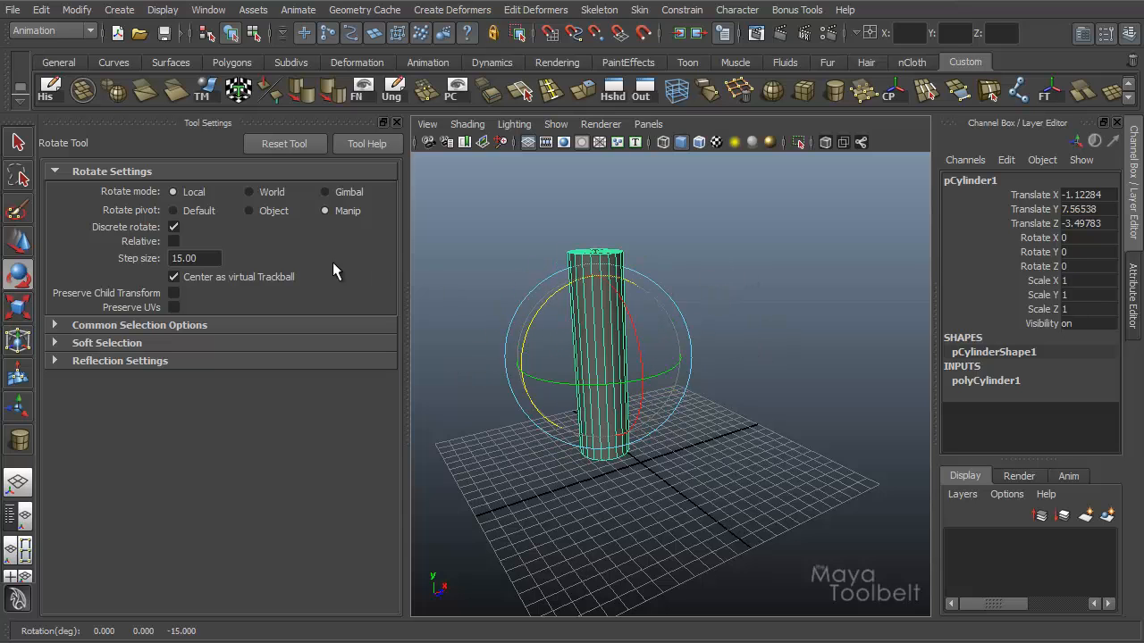
click(174, 242)
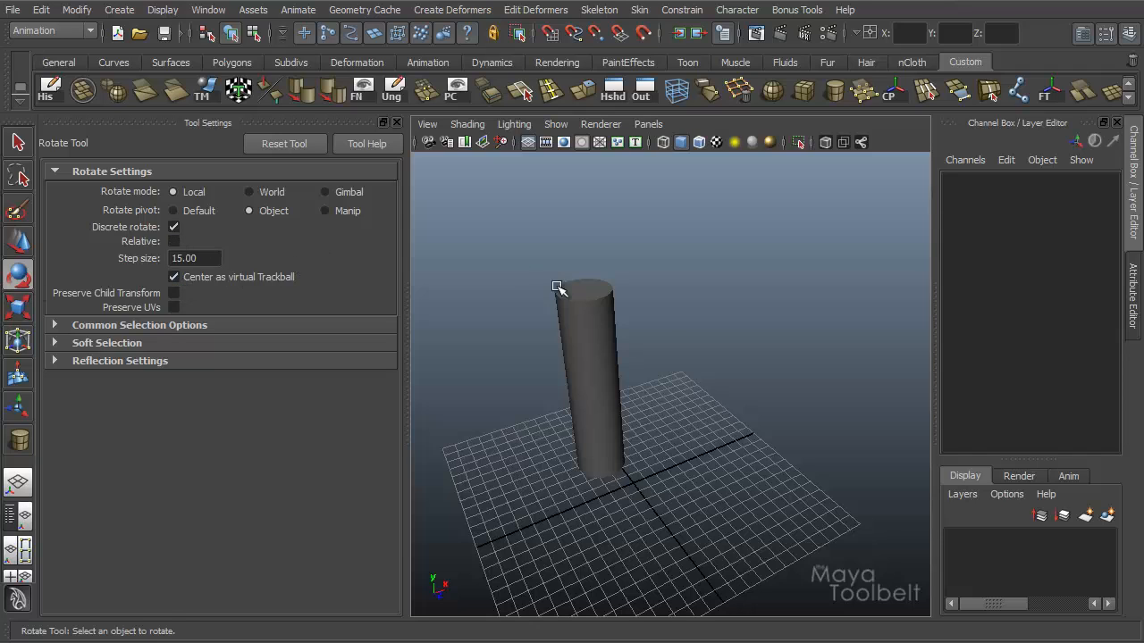
Step: Select the cylinder, try rotating it freely with the virtual trackball, and turn off Center as virtual Trackball
click(621, 375)
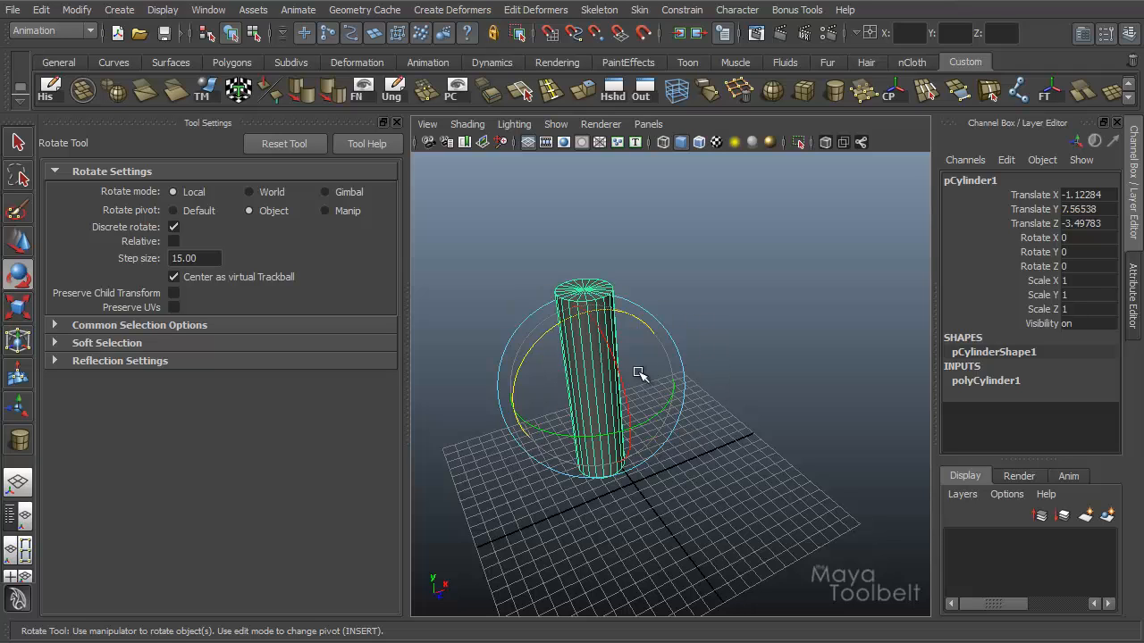
drag(585, 380, 528, 315)
click(173, 278)
click(640, 467)
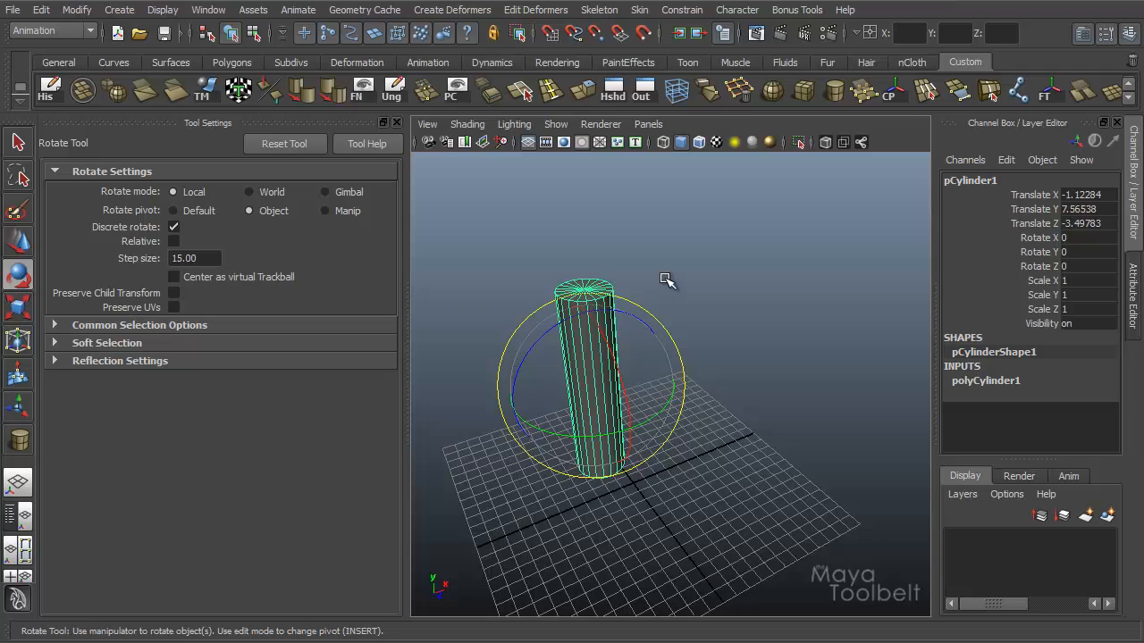
Step: Reselect the cylinder and delete it from the scene
click(686, 258)
click(621, 370)
alt+drag(593, 416, 677, 447)
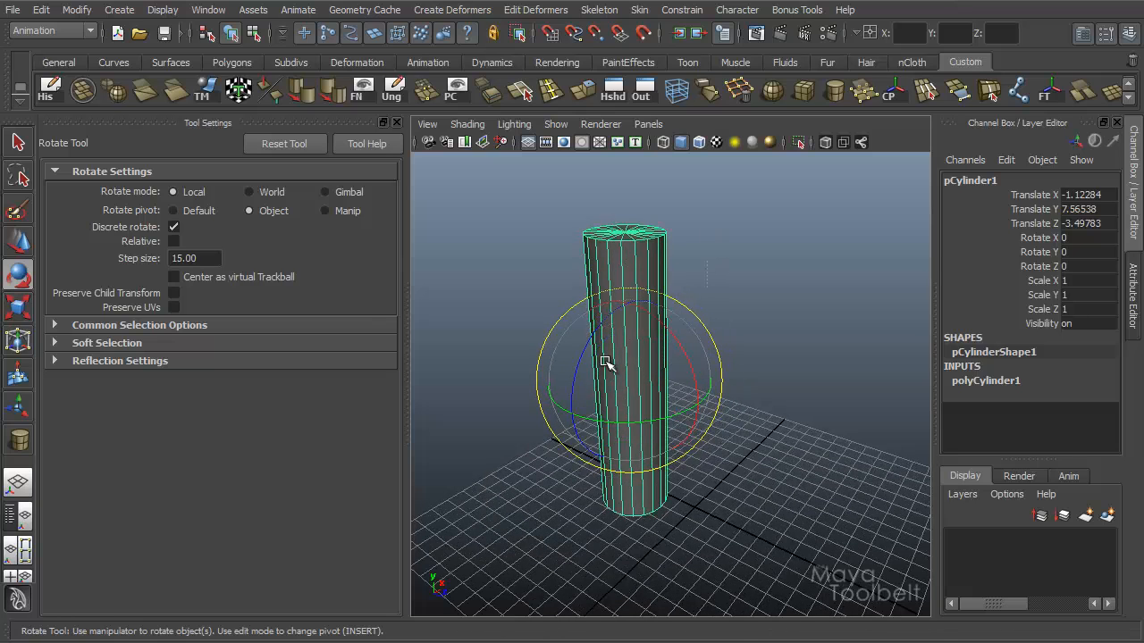
key(Delete)
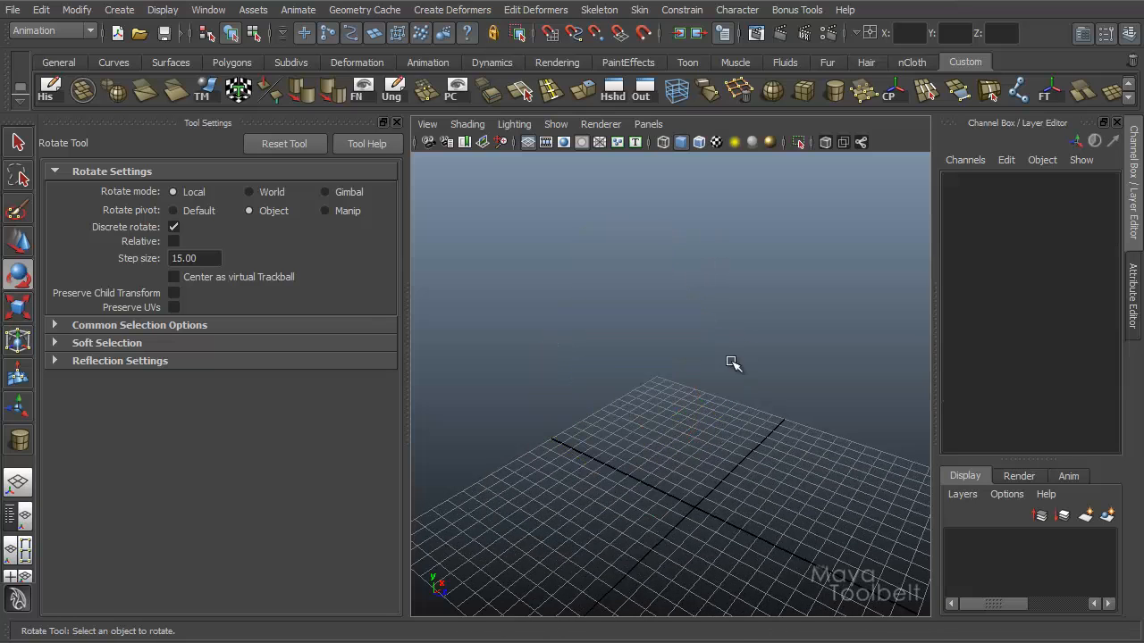
Step: Create a large polygon sphere on the grid with 20 axis and 20 height divisions
click(119, 10)
mouse_move(162, 51)
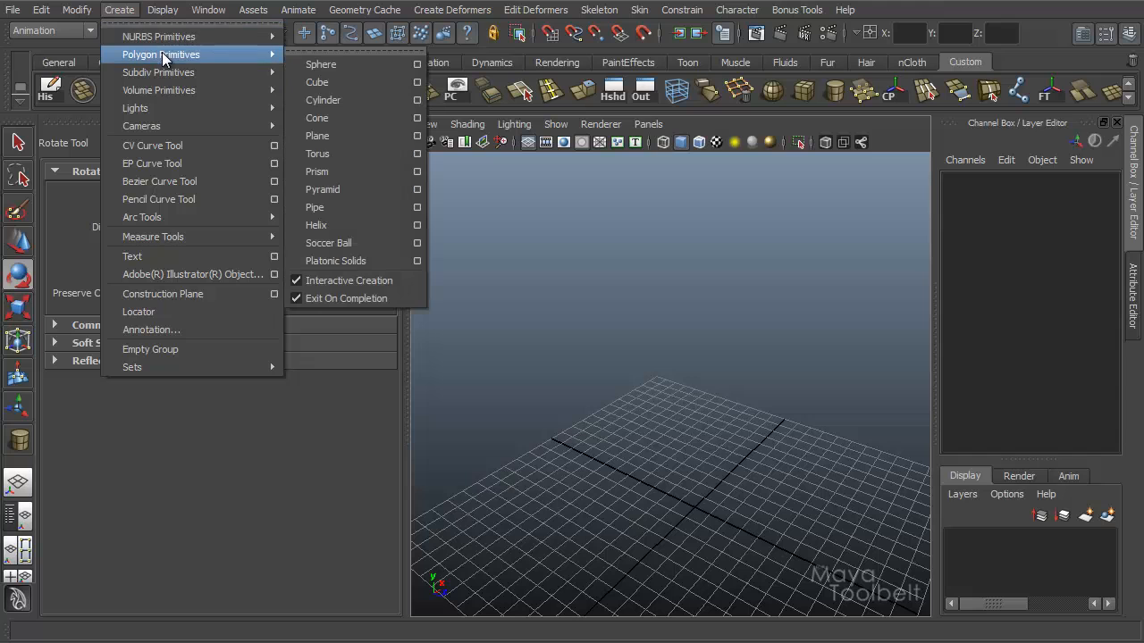
click(322, 68)
drag(616, 463, 737, 518)
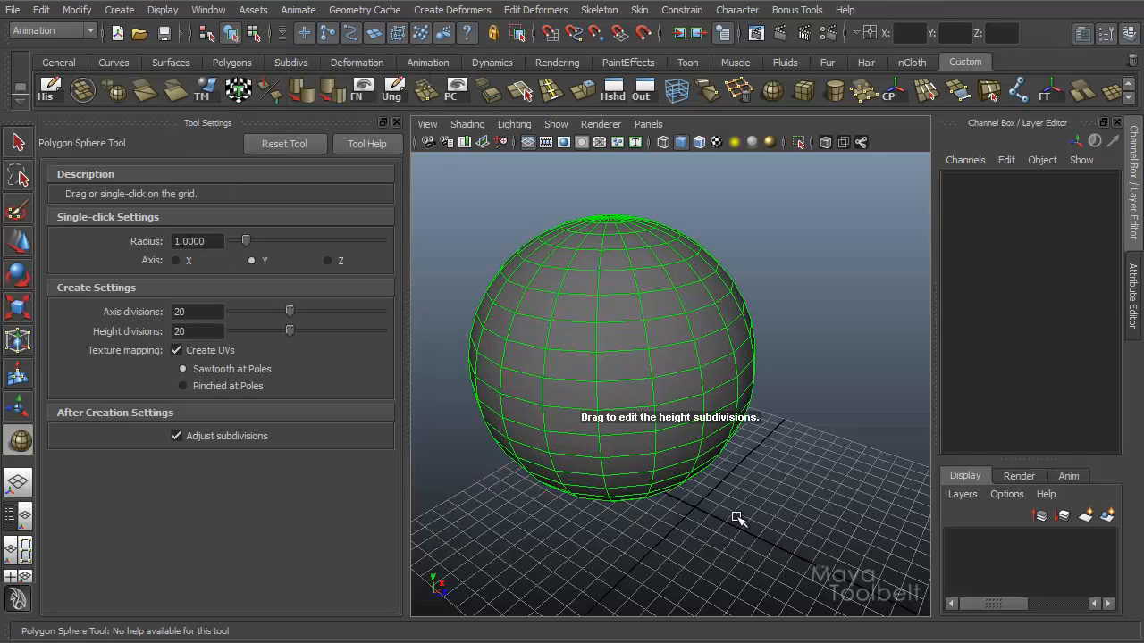
key(e)
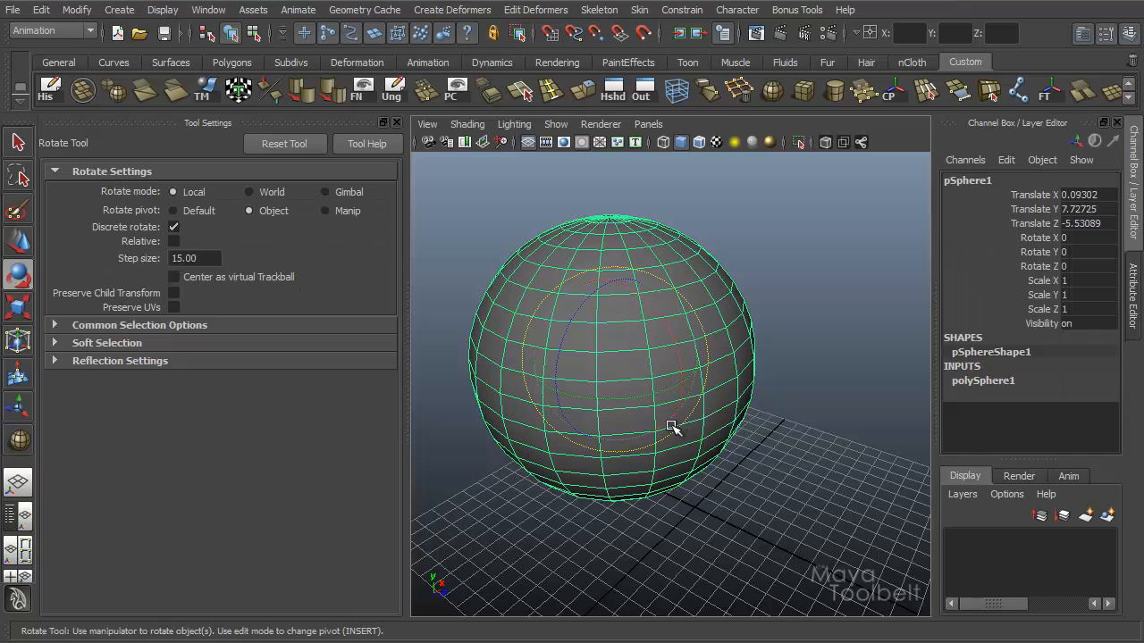
Step: Assign a new Lambert material to the sphere
key(w)
alt+drag(631, 324, 638, 286)
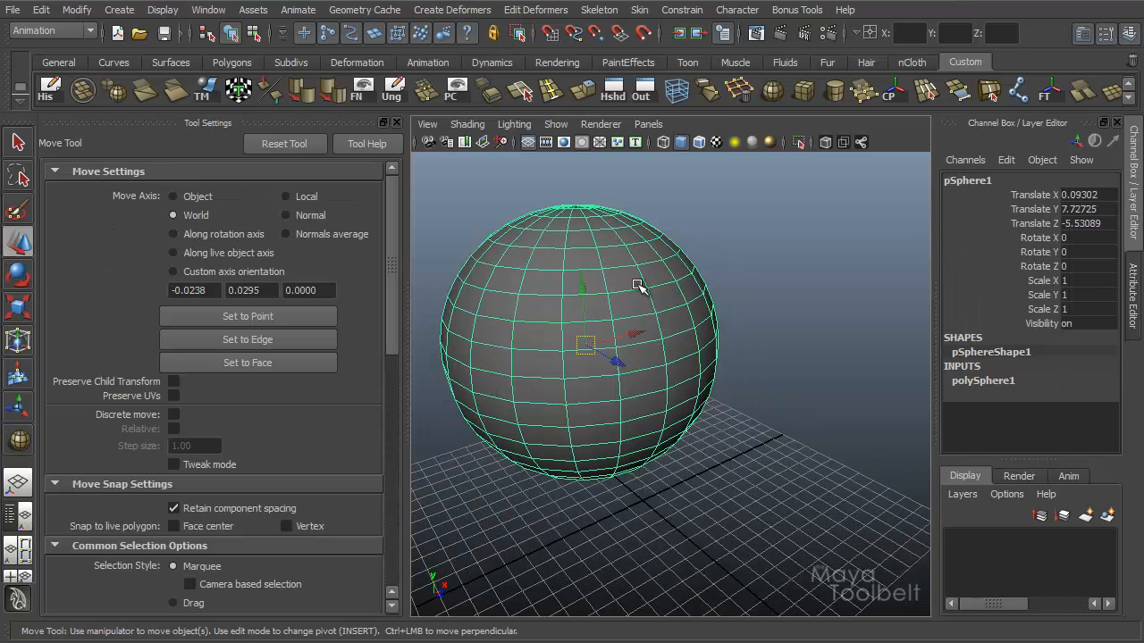
right_drag(638, 286, 626, 550)
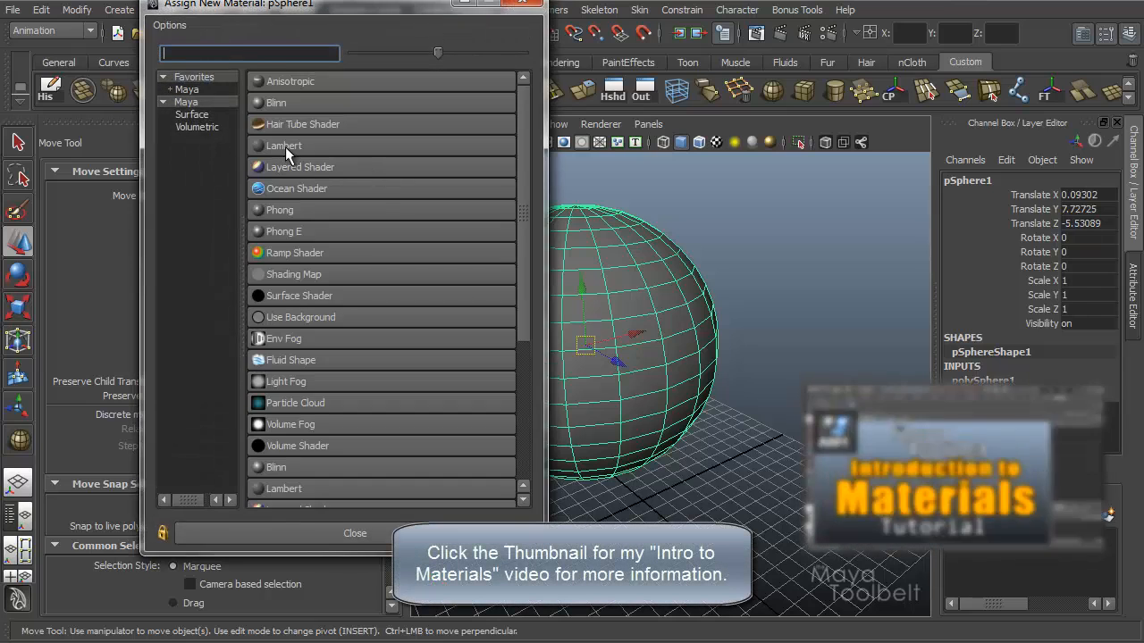
click(285, 148)
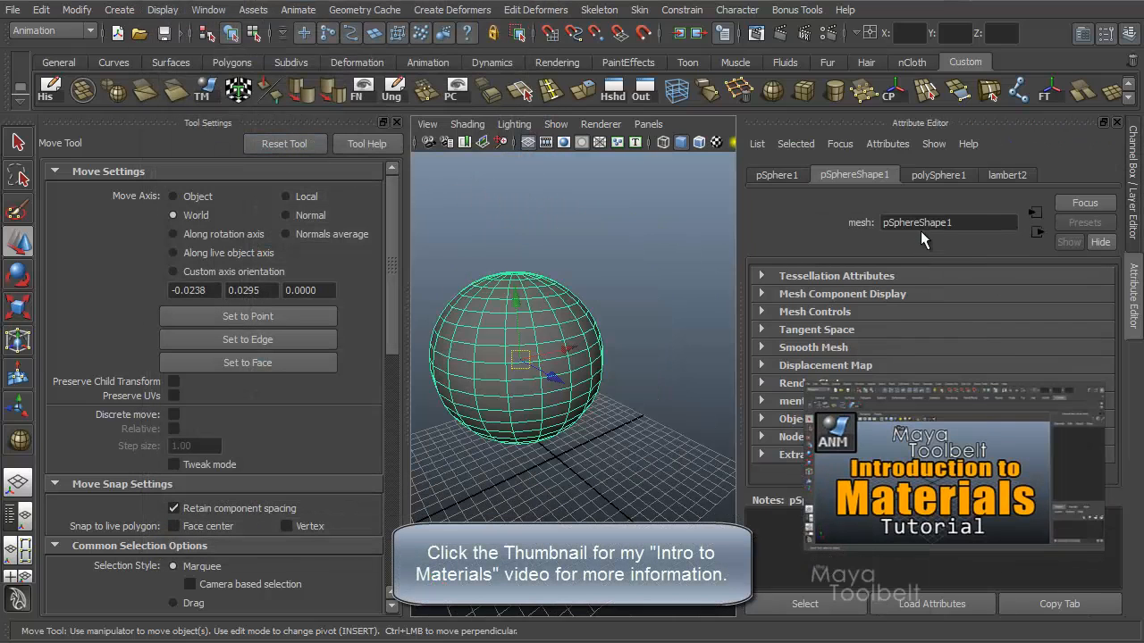
Step: Map a Checker texture to the Color attribute of the sphere's Lambert material
click(1006, 177)
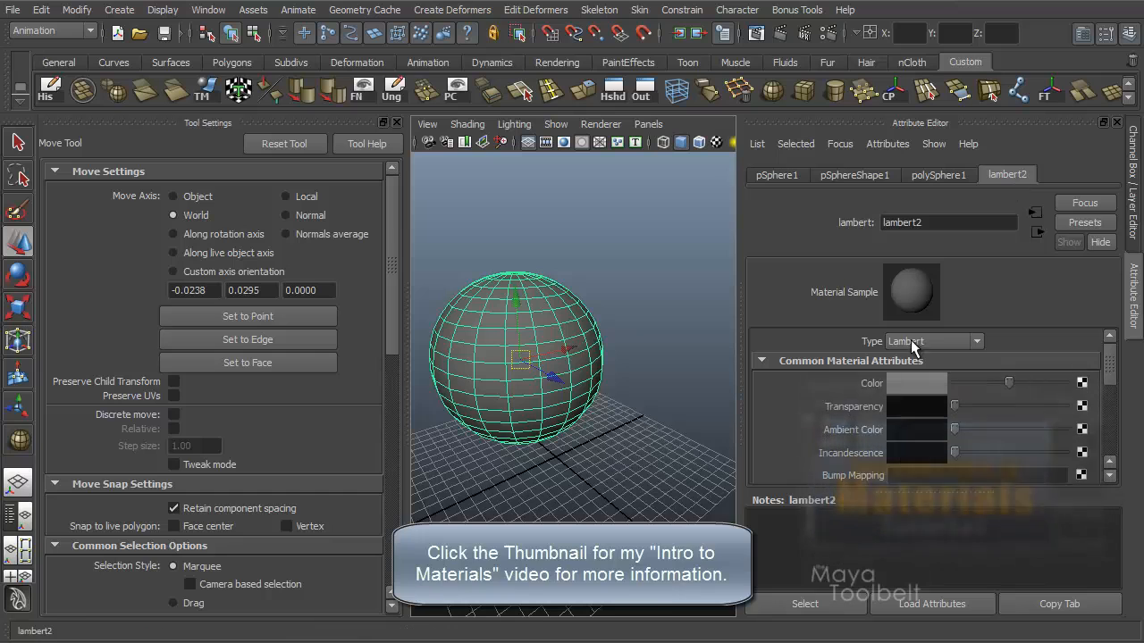
click(1081, 383)
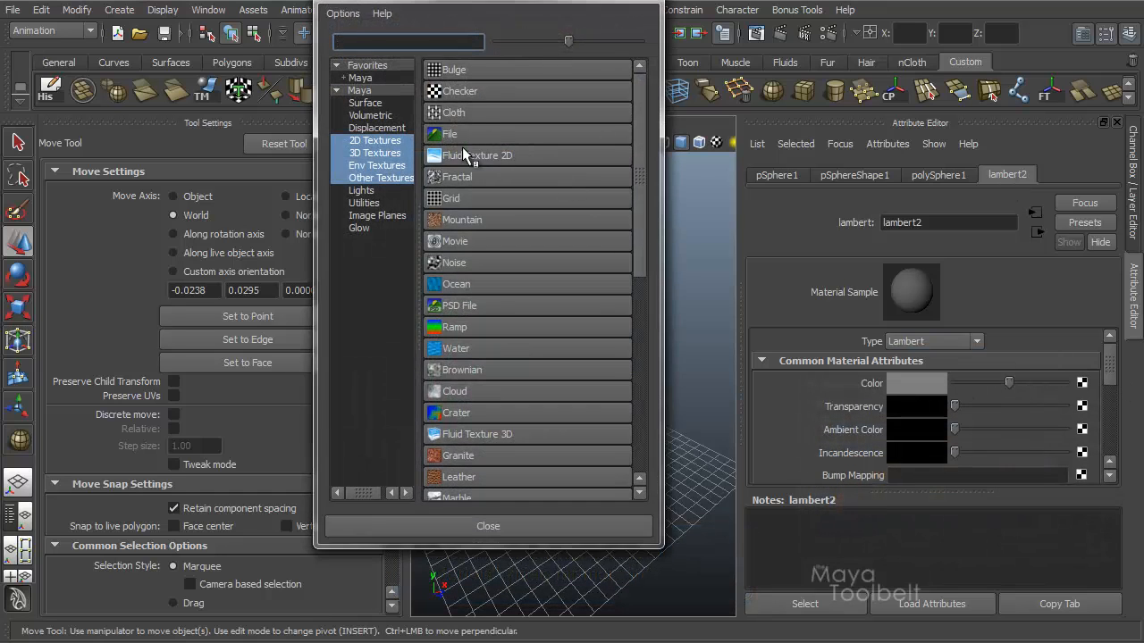
click(480, 93)
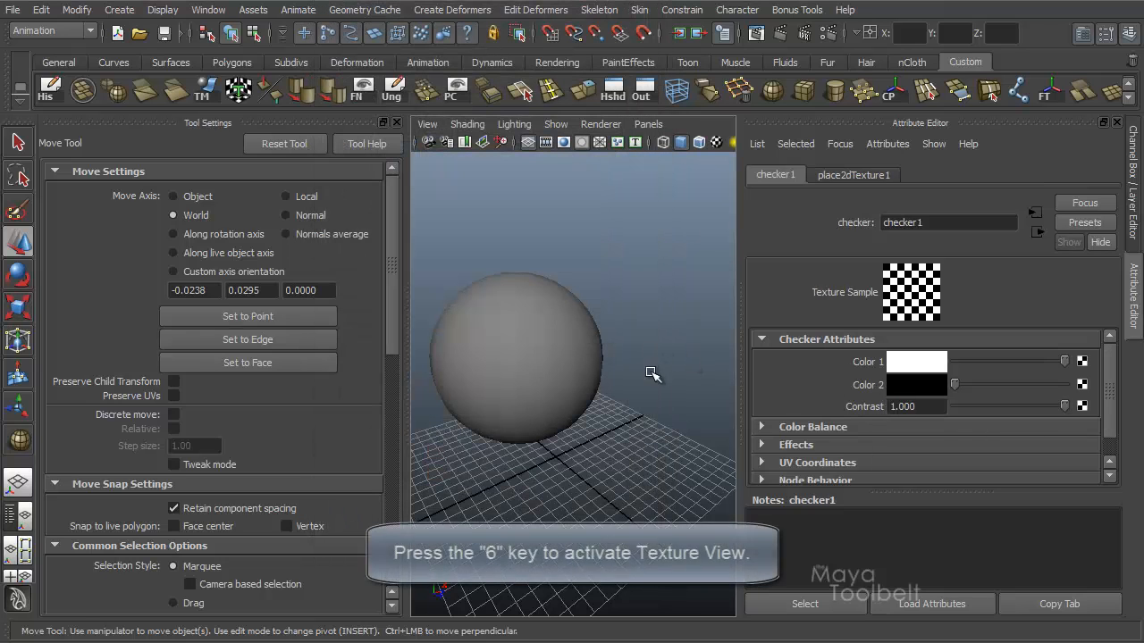
Step: Turn on textured display in the viewport and close the Attribute Editor
key(6)
alt+drag(590, 431, 614, 378)
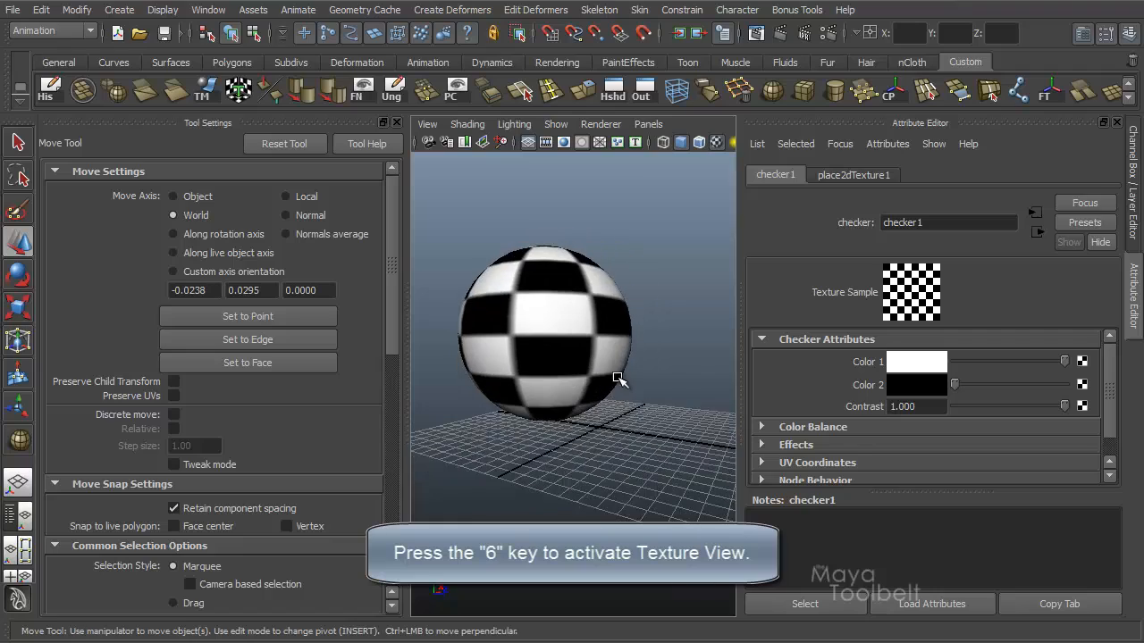
key(space)
key(space)
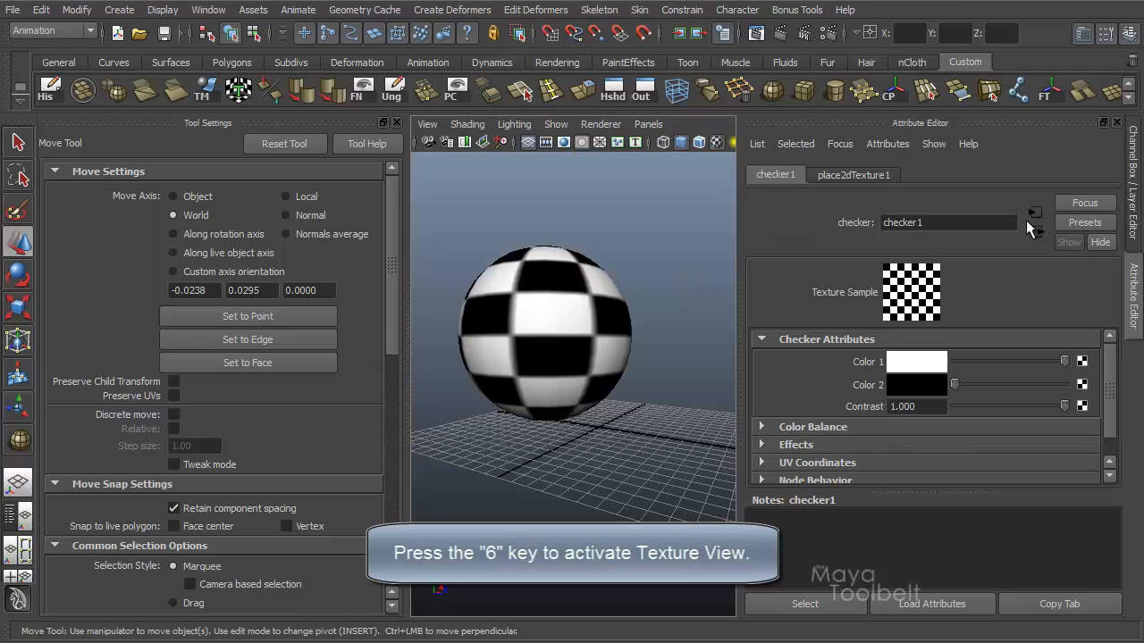
click(1117, 122)
click(702, 432)
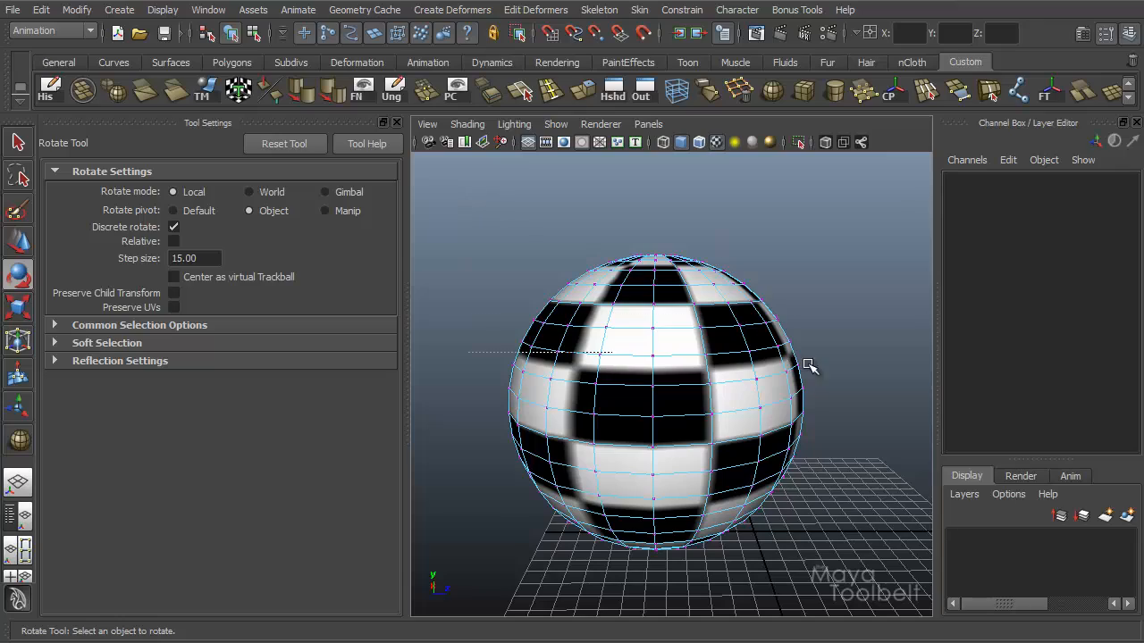
Step: Select the vertices of the sphere's upper part and rotate them with Preserve UVs off
alt+drag(766, 414, 789, 467)
drag(711, 384, 759, 417)
alt+drag(596, 334, 796, 370)
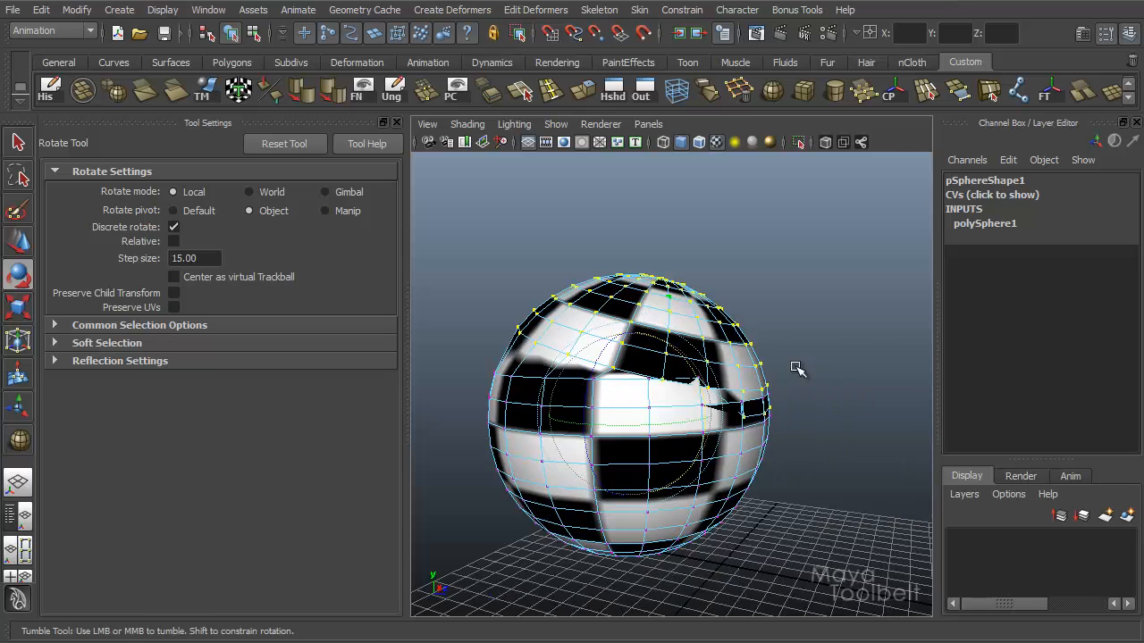
Step: Rotate the upper vertices further while inspecting the checker pattern, and undo the vertex rotations
alt+right_drag(796, 370, 855, 402)
alt+drag(855, 402, 650, 290)
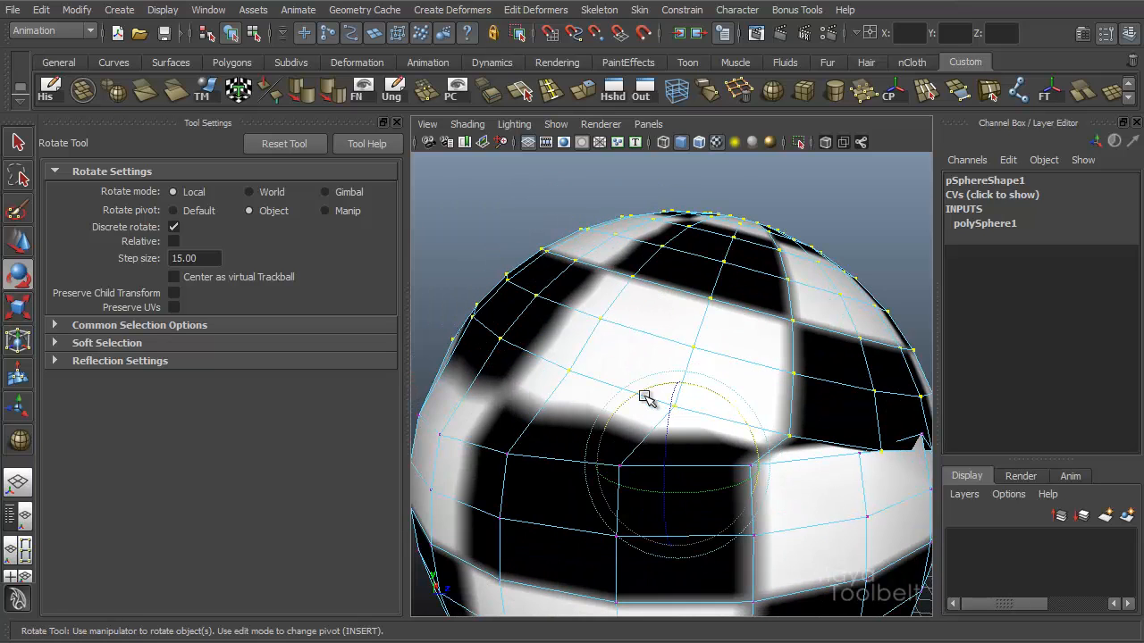
drag(645, 398, 860, 387)
alt+right_drag(860, 387, 806, 361)
alt+drag(807, 361, 812, 369)
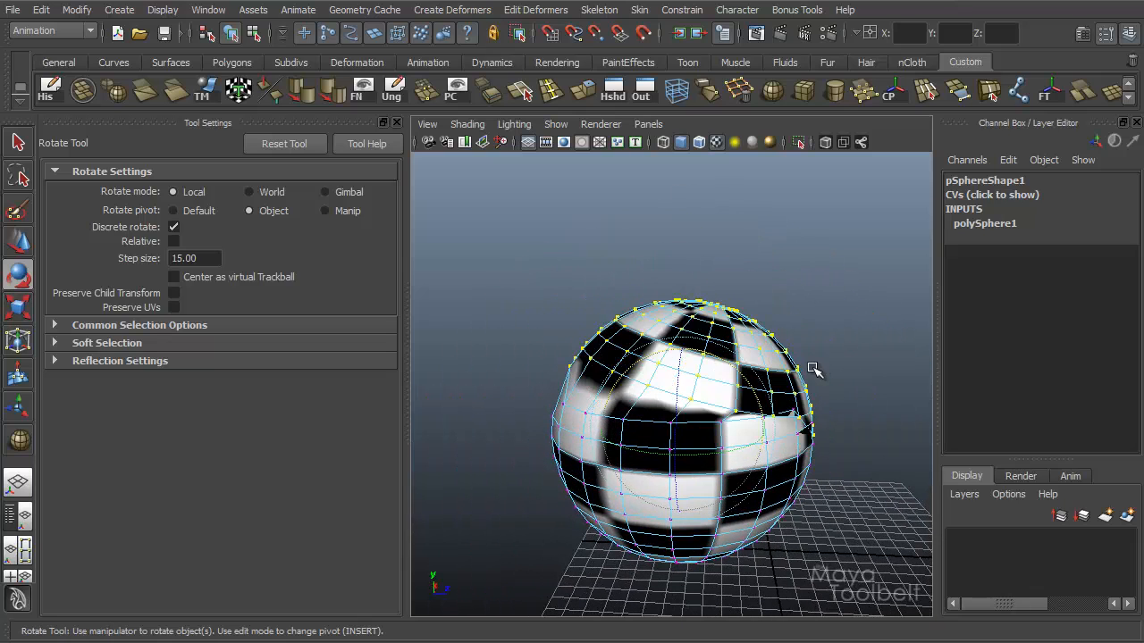
key(z)
key(z)
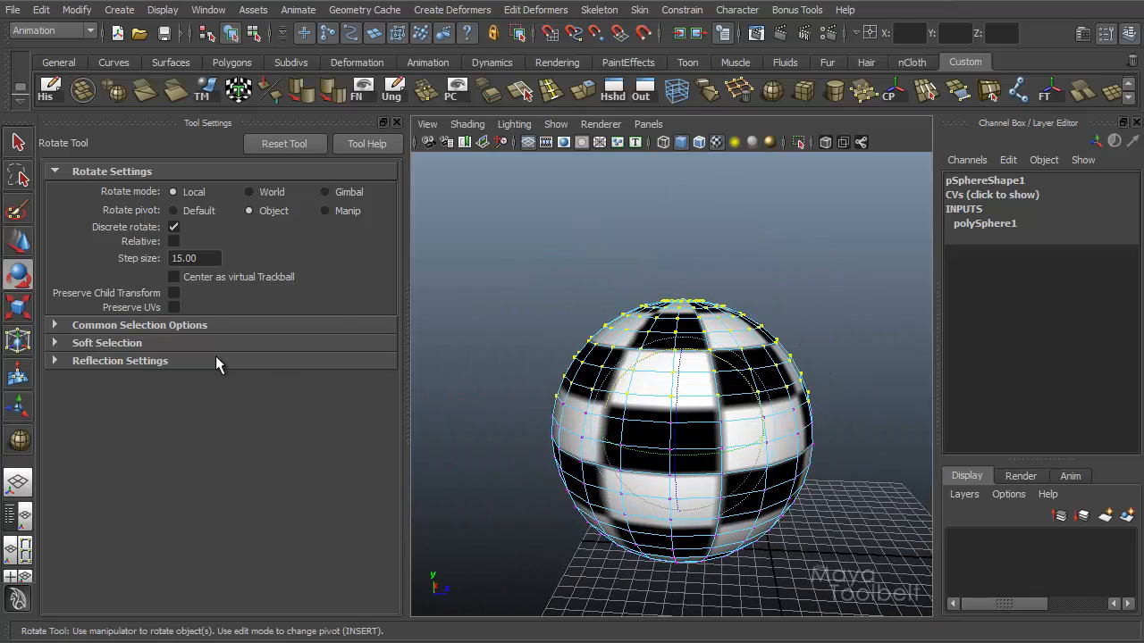
Step: Enable Preserve UVs, try moving the sphere's upper vertices with the Move Tool, and undo the moves
alt+middle_drag(700, 328, 682, 319)
alt+right_drag(682, 320, 724, 327)
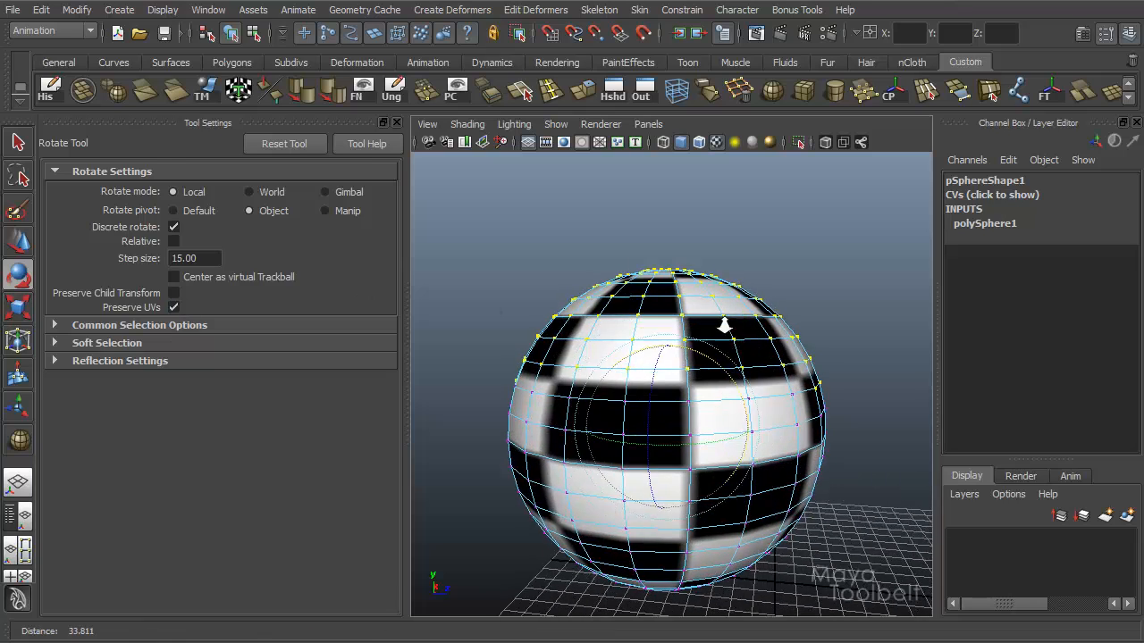
alt+drag(725, 327, 683, 348)
key(w)
drag(667, 268, 750, 173)
key(ctrl+z)
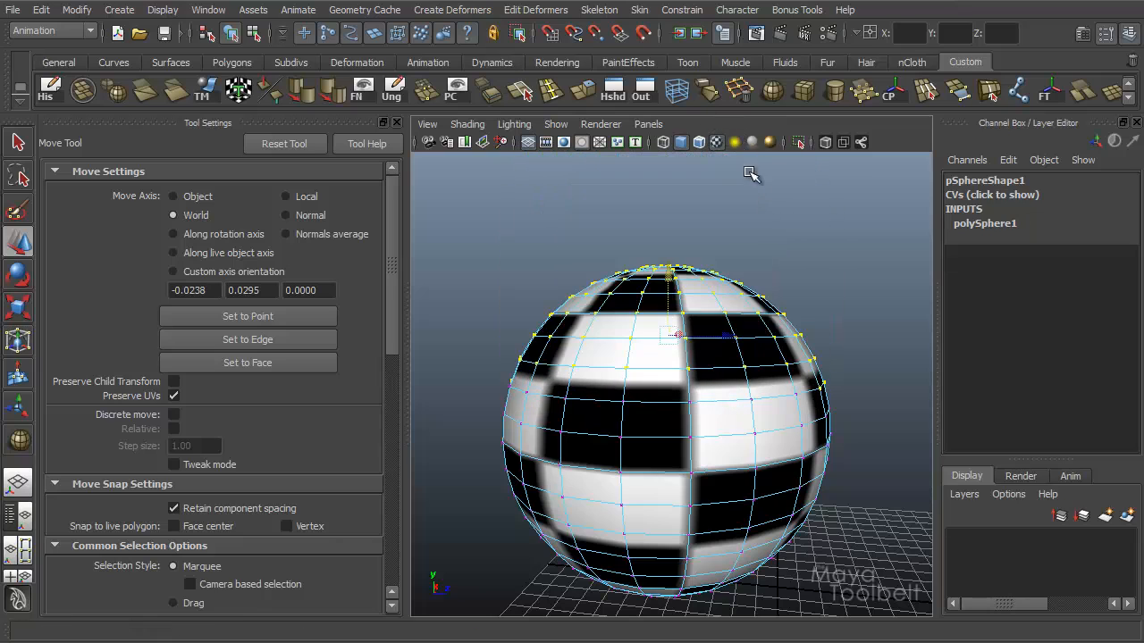
mouse_move(822, 356)
alt+mouse_down()
mouse_move(832, 360)
mouse_move(822, 340)
alt+mouse_up()
drag(670, 252, 756, 230)
key(ctrl+z)
Step: Select the band of vertices around the sphere's middle, move it sideways along Z, and undo the move
click(626, 344)
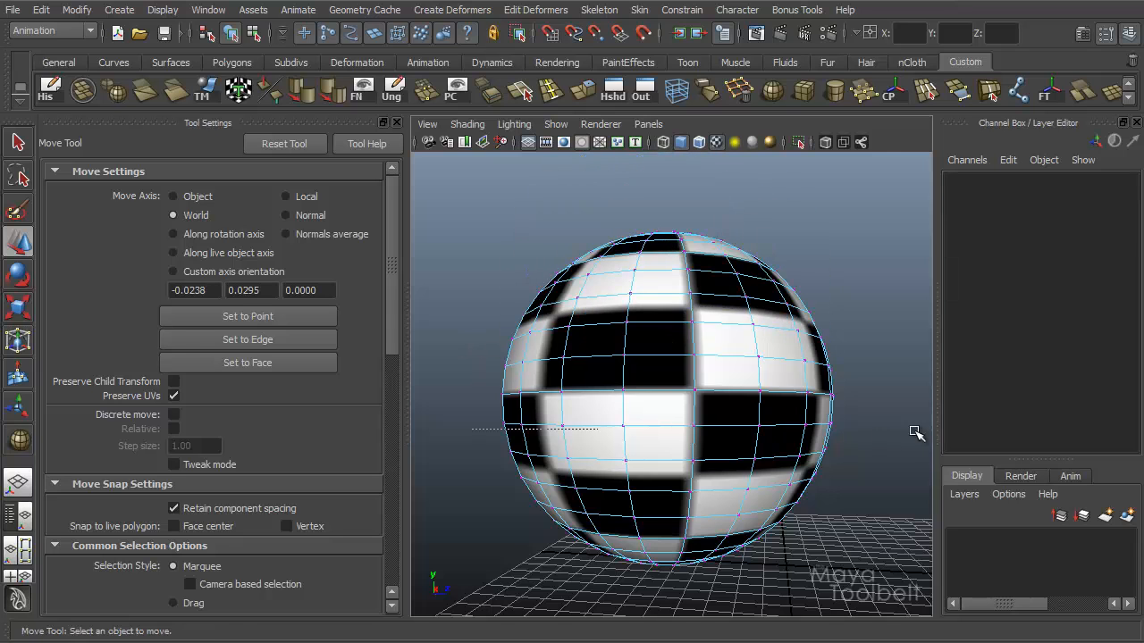
drag(913, 432, 915, 433)
drag(726, 386, 660, 385)
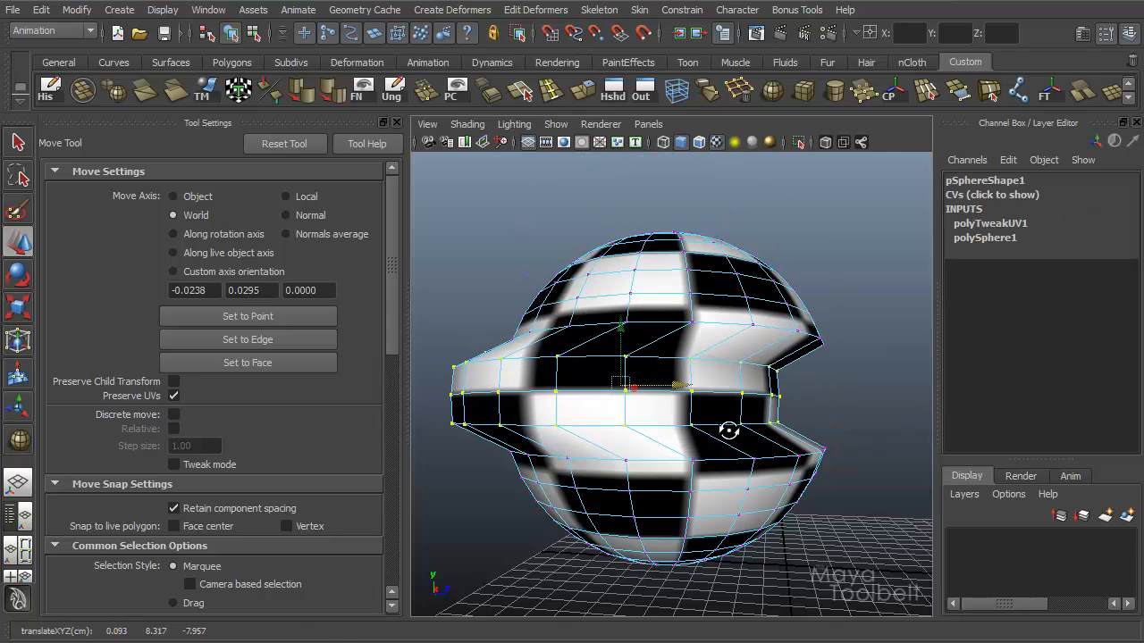
key(ctrl+z)
alt+drag(779, 441, 769, 423)
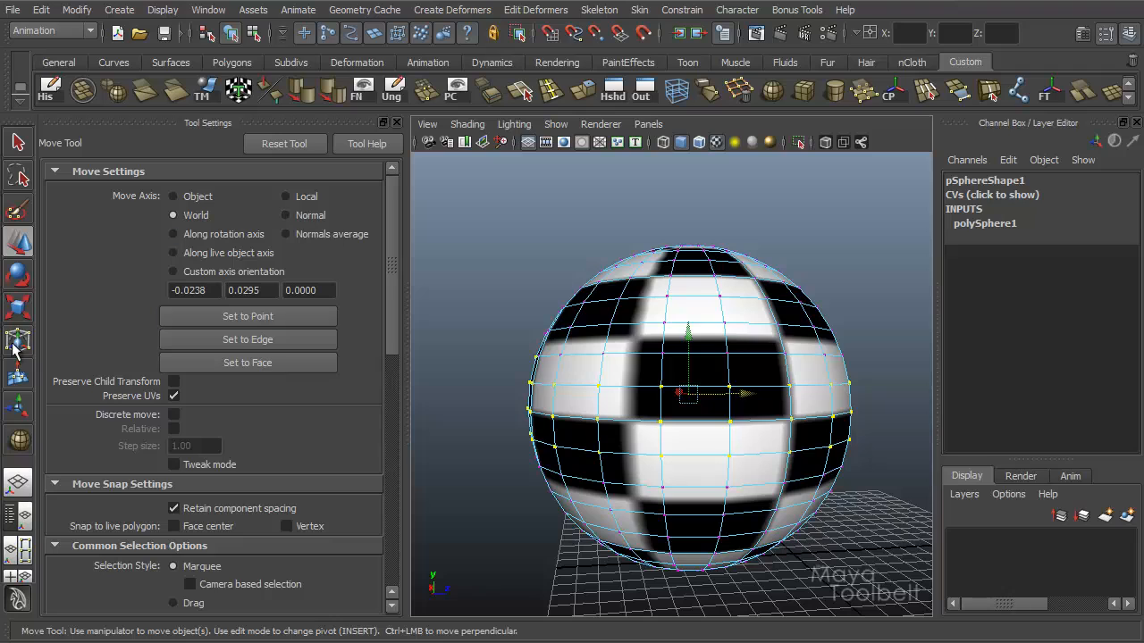
Step: Rotate the sphere's middle band of vertices about the vertical axis, first with Preserve UVs off and again with it on
click(19, 275)
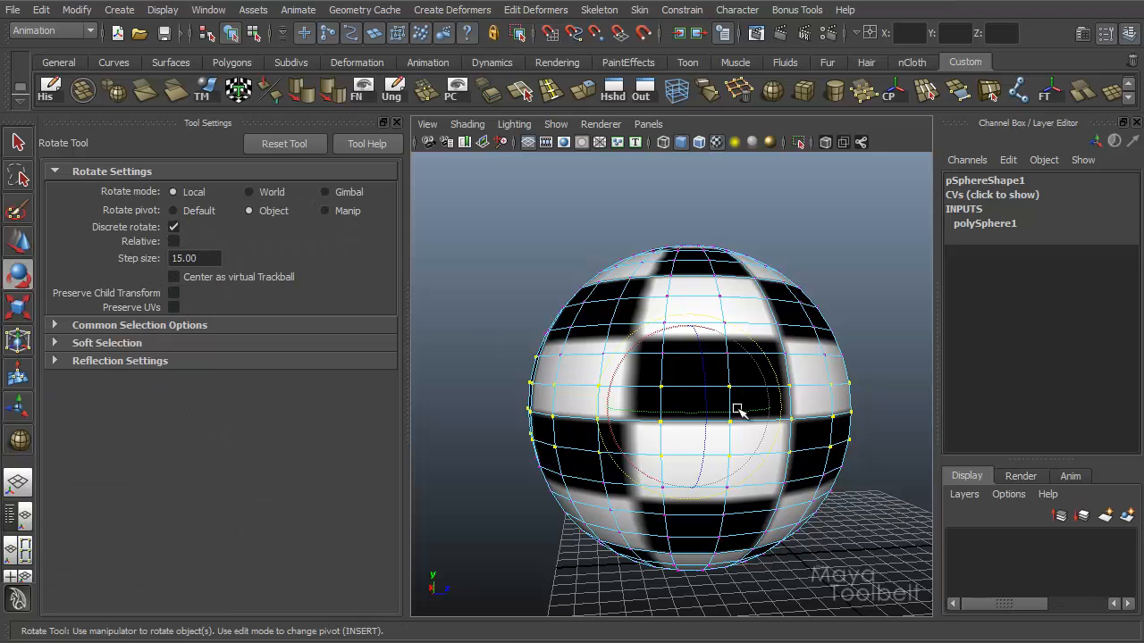
drag(733, 416, 854, 449)
drag(722, 411, 751, 440)
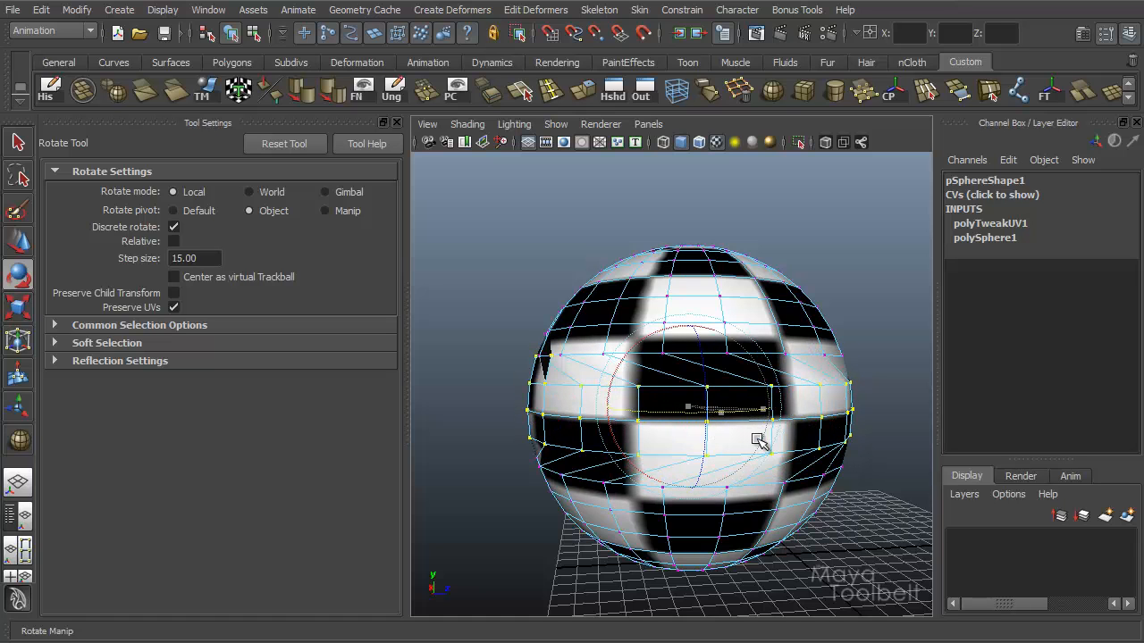
Step: Inspect the checker pattern around the rotated middle band from several angles, and undo the vertex rotation
alt+drag(668, 422, 631, 483)
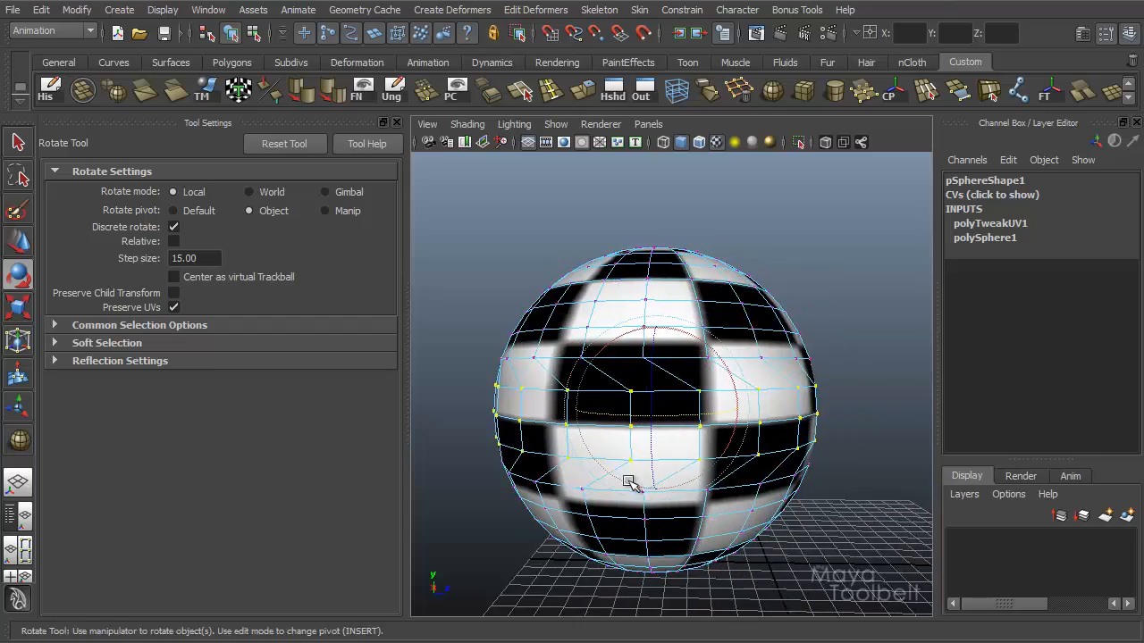
alt+right_drag(631, 482, 730, 503)
alt+drag(730, 503, 766, 474)
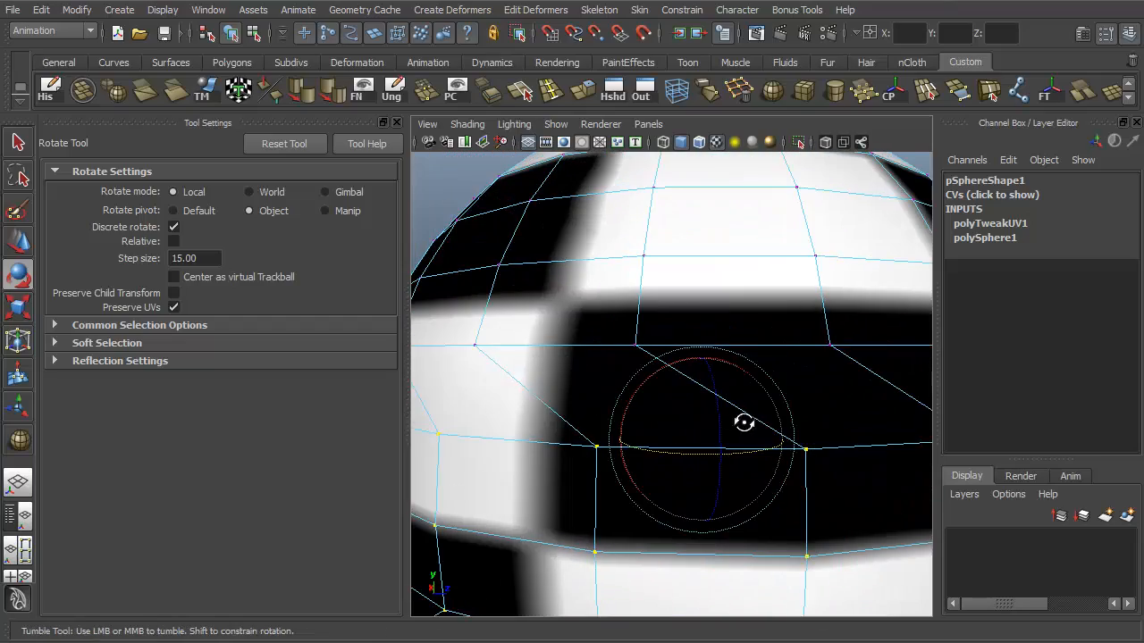
alt+right_drag(745, 421, 697, 429)
alt+drag(705, 492, 767, 417)
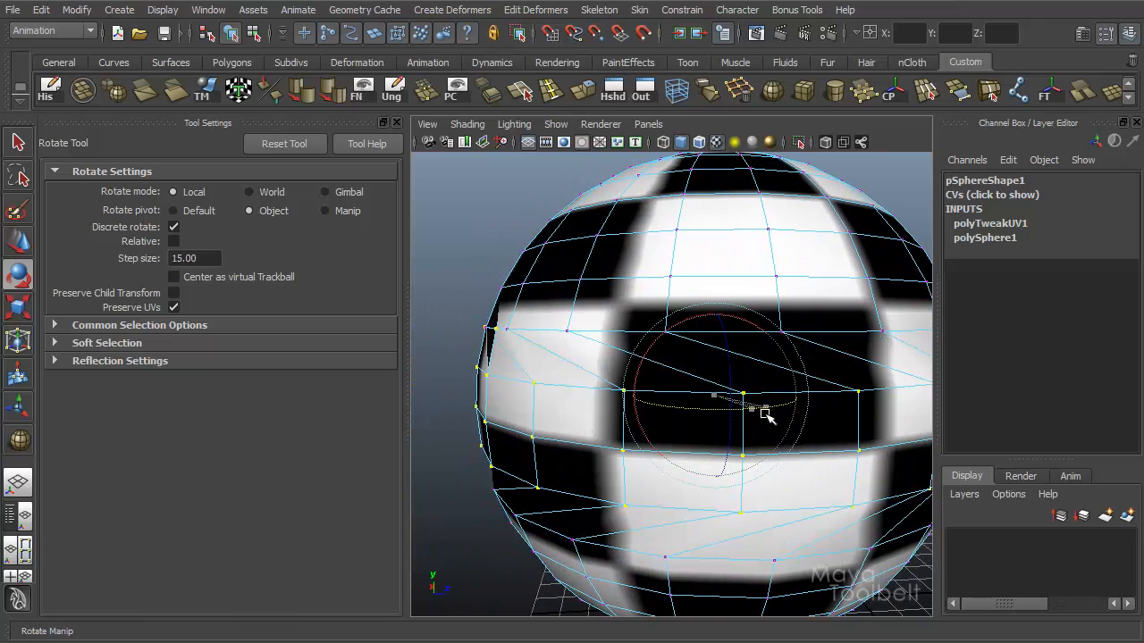
mouse_move(822, 473)
alt+mouse_down()
mouse_move(748, 475)
mouse_move(852, 479)
mouse_move(811, 455)
mouse_move(816, 468)
alt+mouse_up()
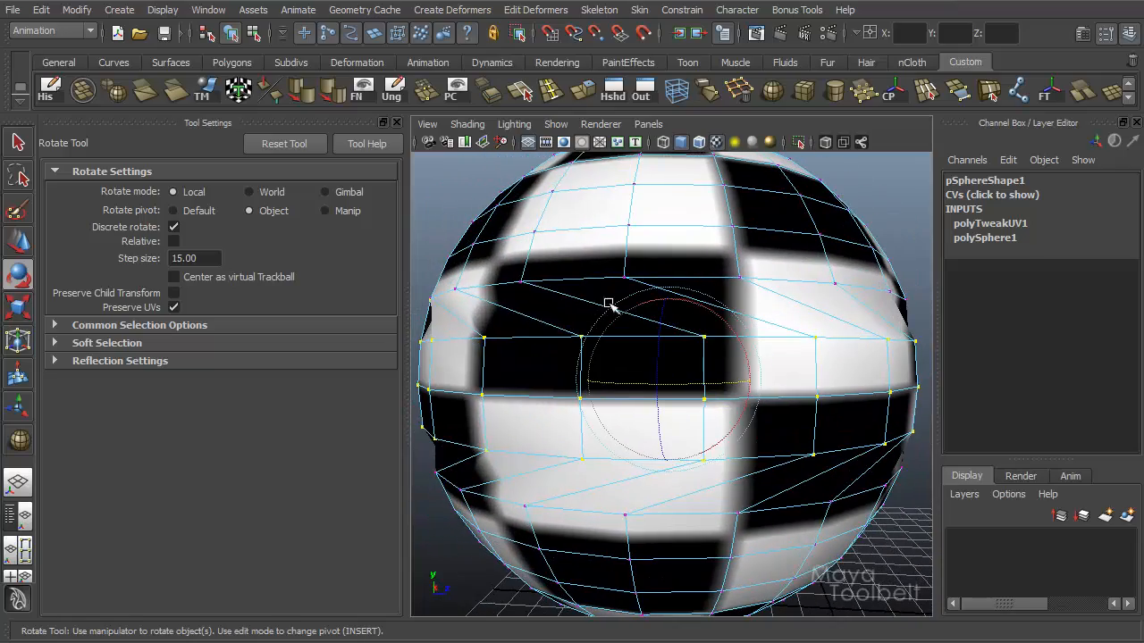
alt+drag(793, 380, 829, 390)
alt+right_drag(829, 391, 789, 381)
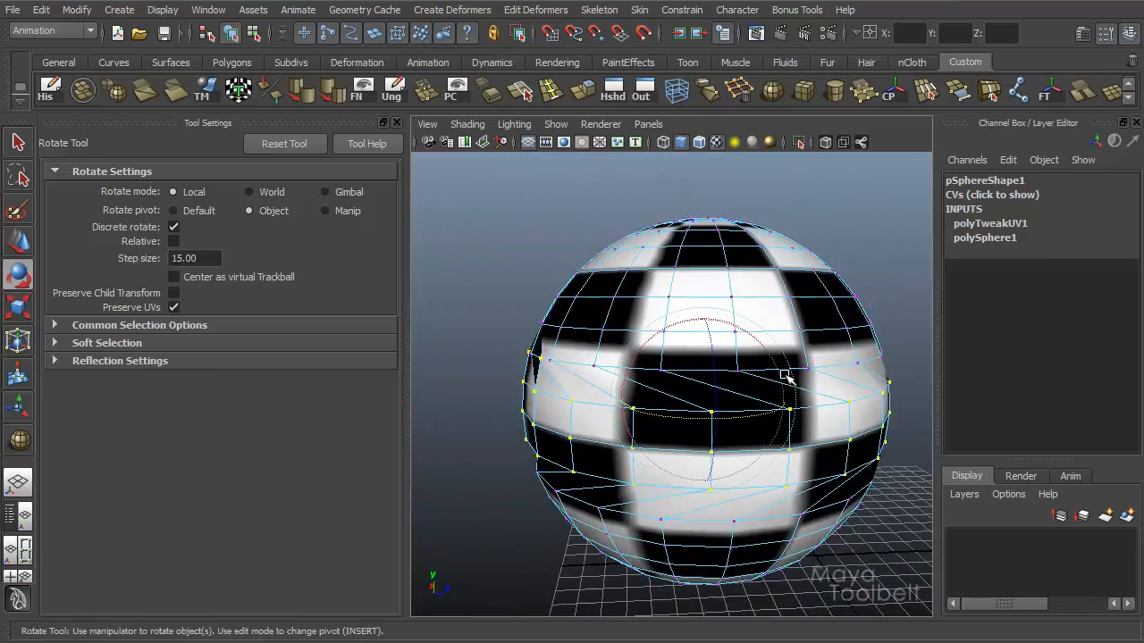
alt+middle_drag(757, 384, 725, 365)
alt+right_drag(725, 365, 768, 375)
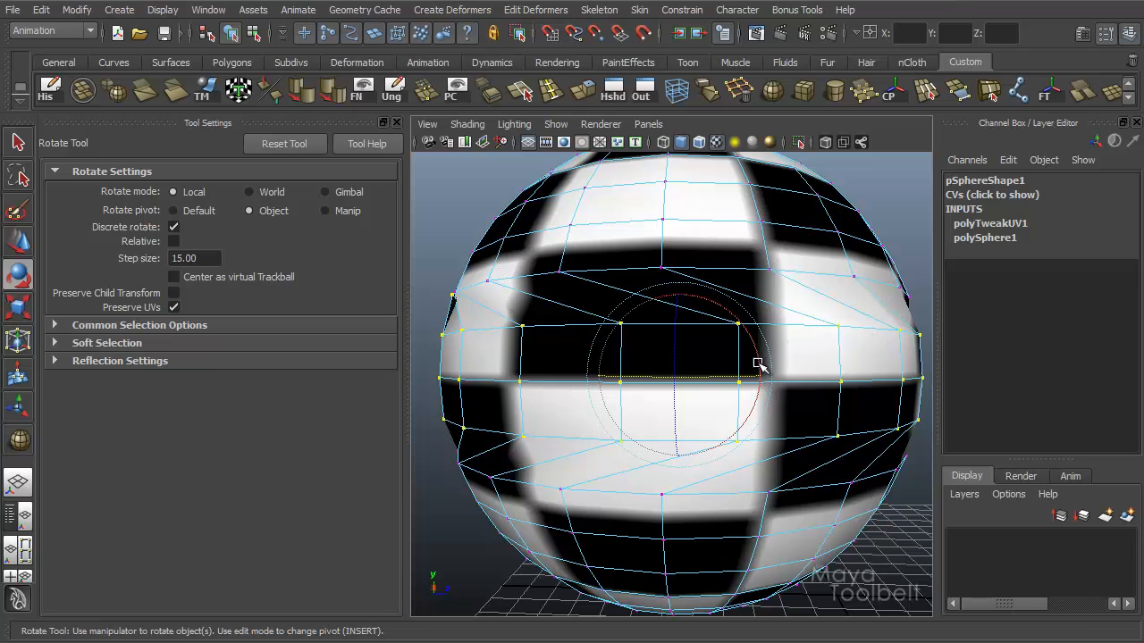
alt+drag(754, 393, 760, 411)
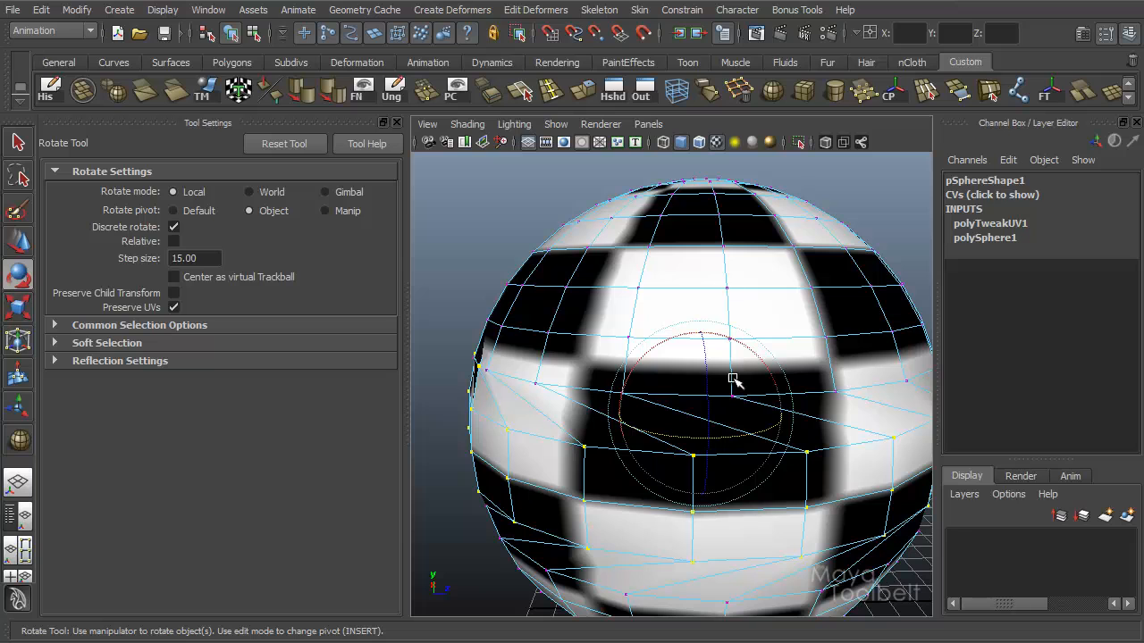
mouse_move(755, 465)
alt+mouse_down()
mouse_move(738, 449)
mouse_move(748, 455)
alt+mouse_up()
key(ctrl+z)
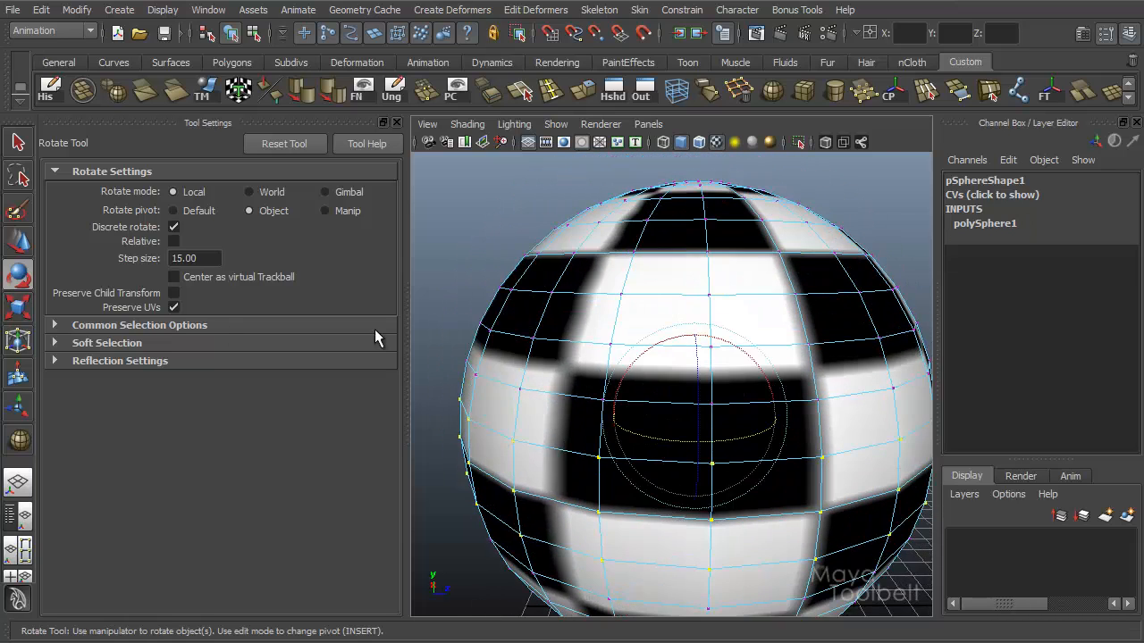
Step: Return from vertex to object selection on the checkered sphere and turn off Preserve UVs
alt+right_drag(767, 312, 661, 323)
click(253, 35)
click(231, 34)
alt+drag(679, 295, 725, 384)
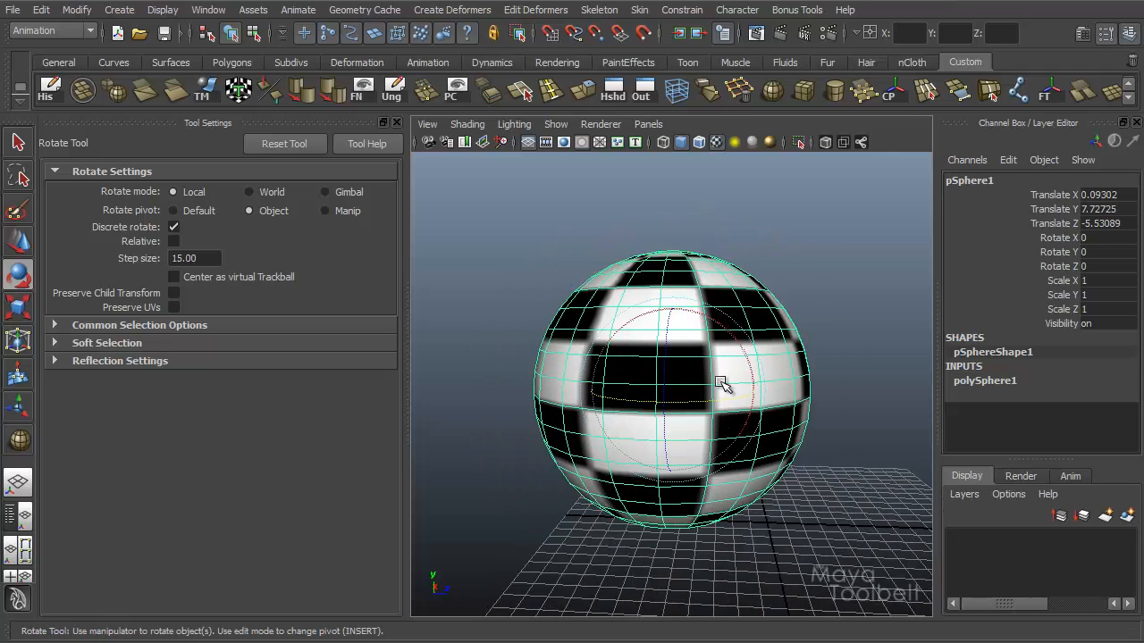
Step: Duplicate the checkered sphere and move the copy straight up to a Translate Y of about 21.19
key(w)
alt+right_drag(742, 423, 698, 436)
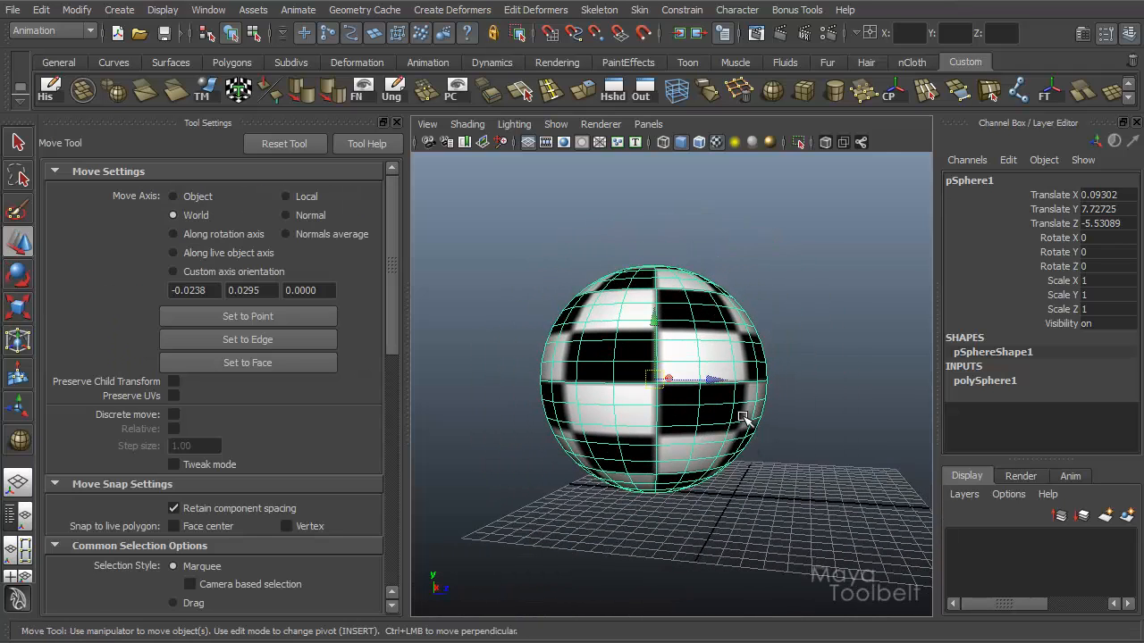
key(ctrl+d)
drag(653, 319, 655, 192)
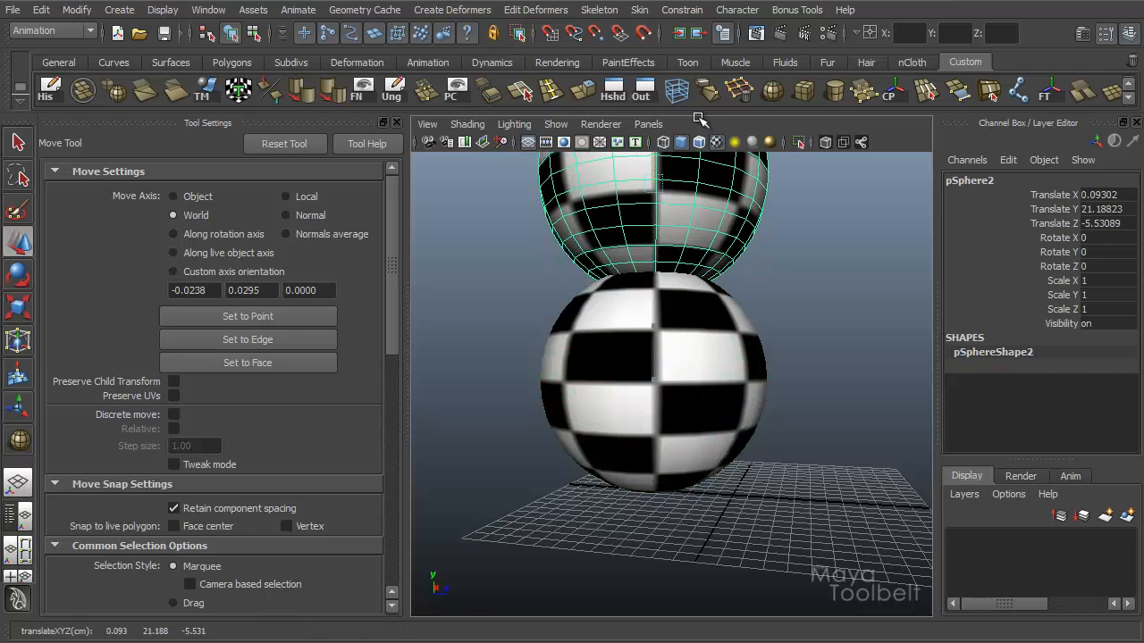
Step: Scale the duplicated sphere uniformly to about 0.34 and place it above the large one at Translate Y of about 22.44
alt+middle_drag(787, 402, 807, 414)
alt+right_drag(807, 414, 769, 422)
key(r)
middle_drag(768, 422, 693, 430)
key(w)
alt+right_drag(693, 430, 741, 447)
Step: Parent the large lower sphere to the small upper sphere
click(742, 447)
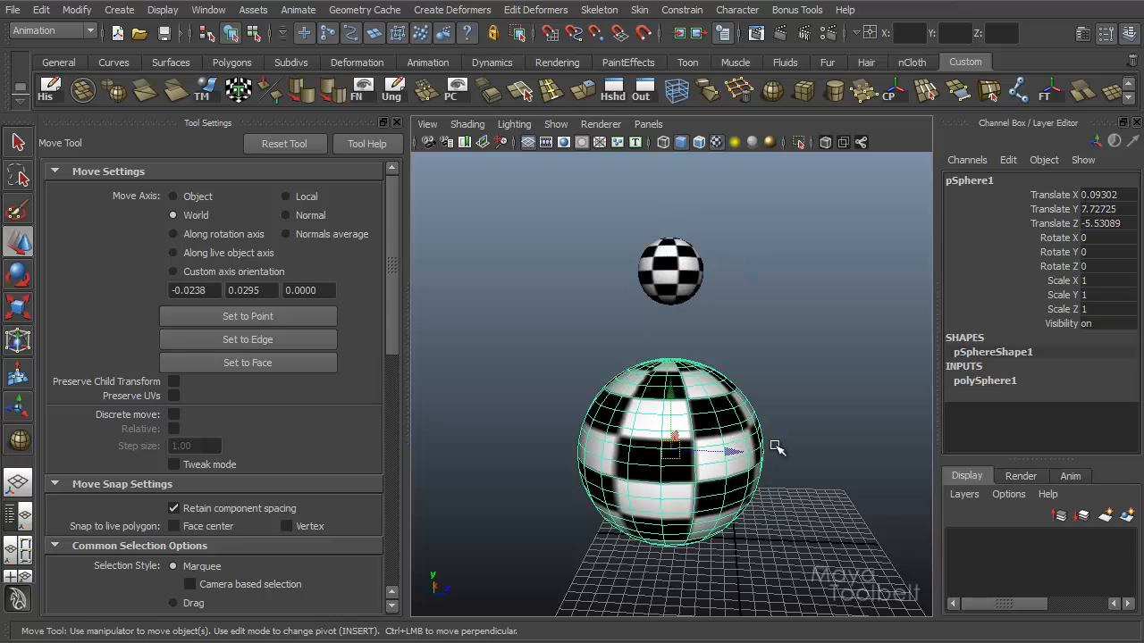
alt+drag(723, 447, 733, 359)
shift+click(659, 288)
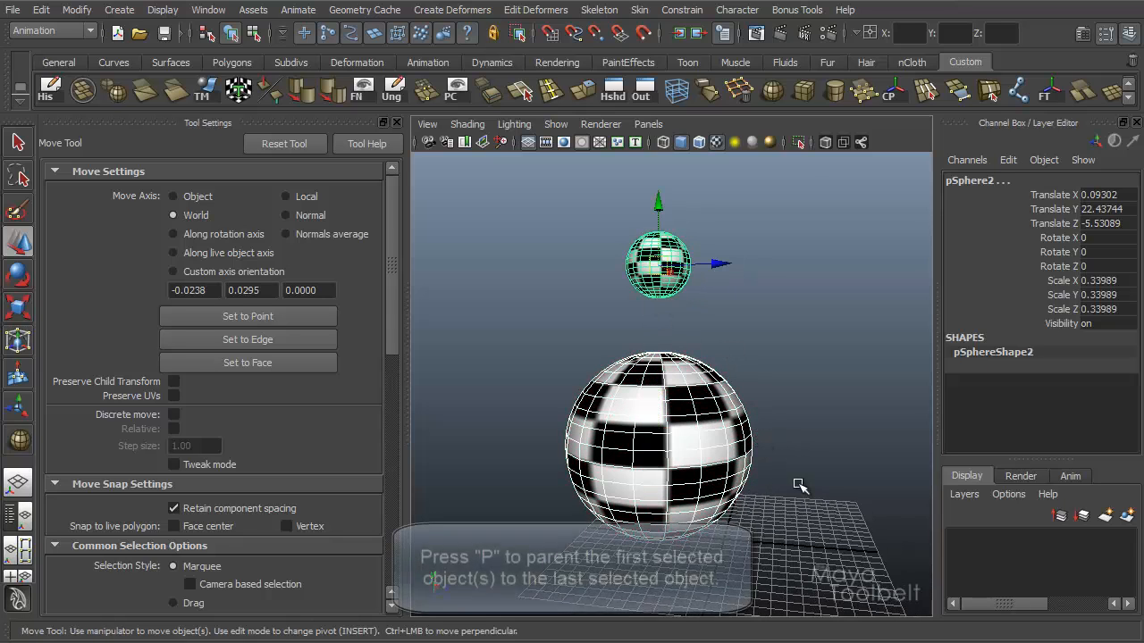
click(684, 441)
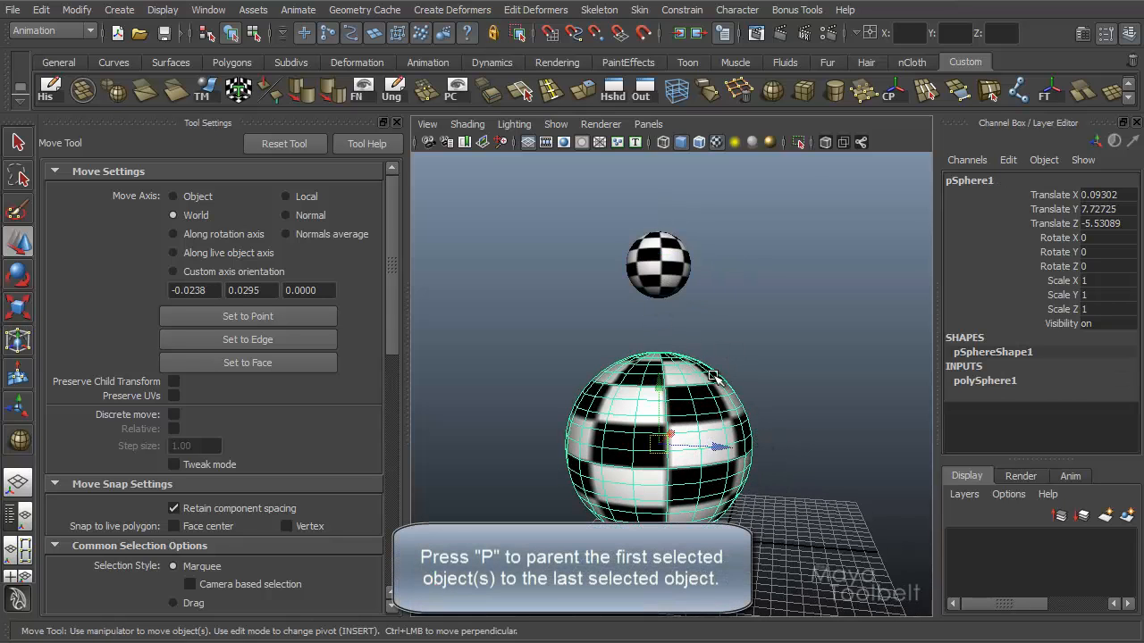
shift+click(662, 265)
key(p)
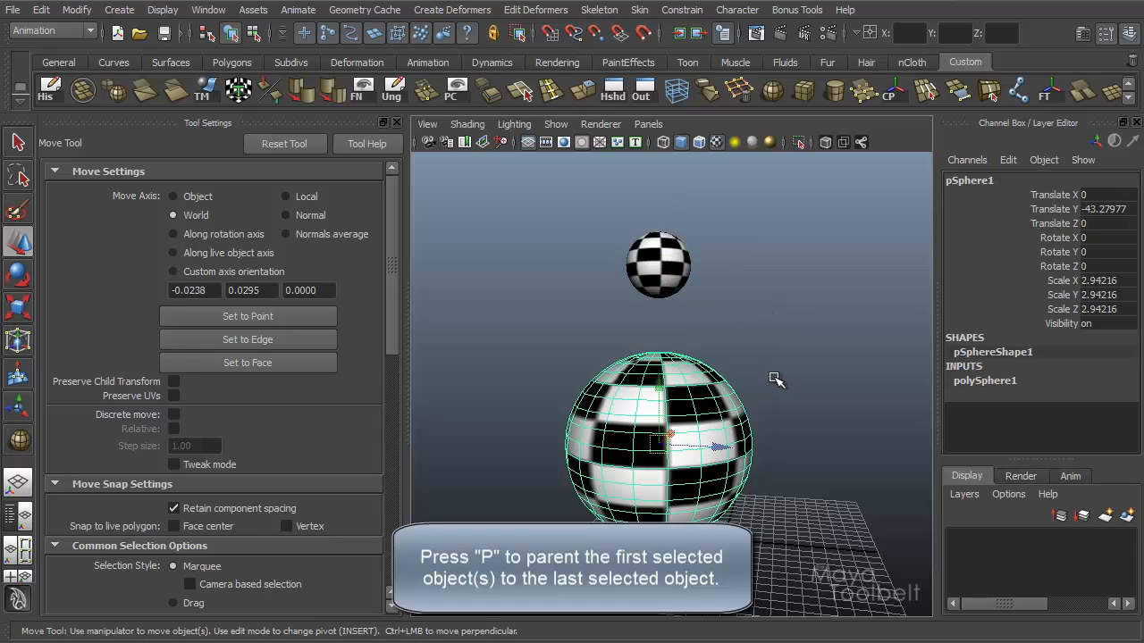
Step: Rotate the small parent sphere with Preserve Child Transform off, enable the option, rotate it again, and undo the rotations
click(671, 268)
alt+drag(669, 259, 738, 304)
key(e)
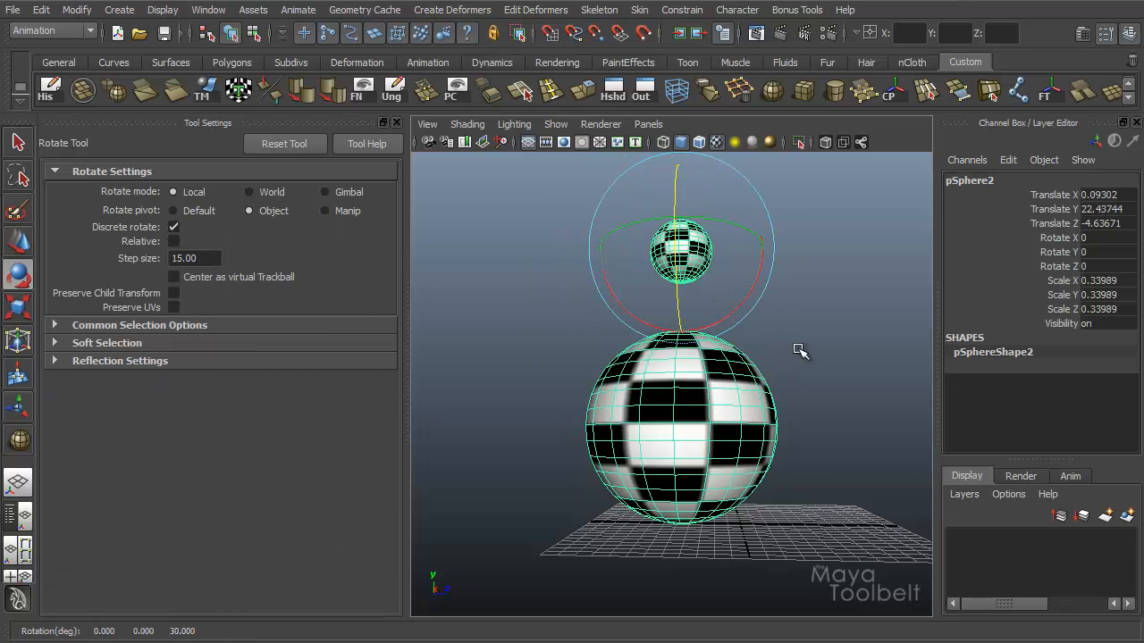
alt+drag(799, 350, 758, 402)
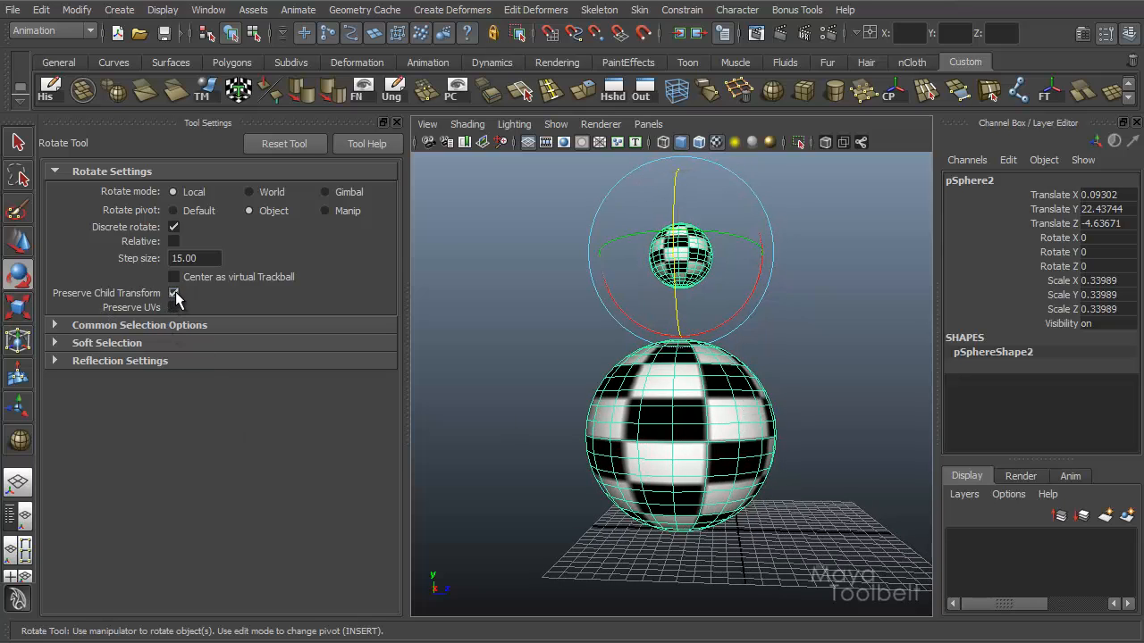
drag(731, 318, 854, 339)
key(ctrl+z)
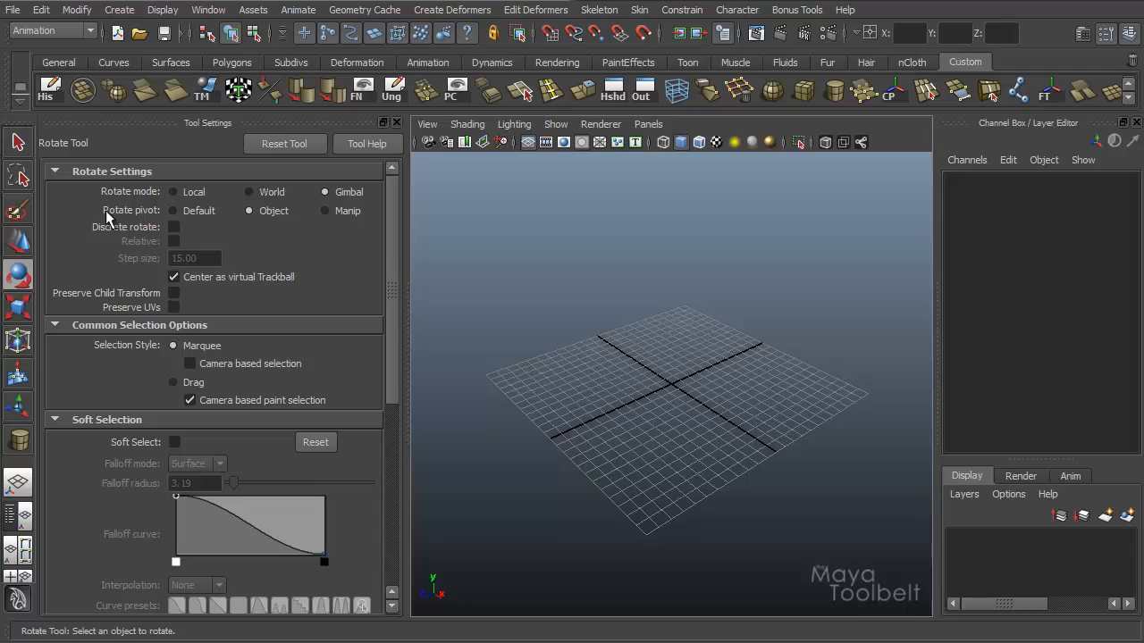
Step: Create a polygon cube on the grid and activate the Rotate Tool on it
click(119, 10)
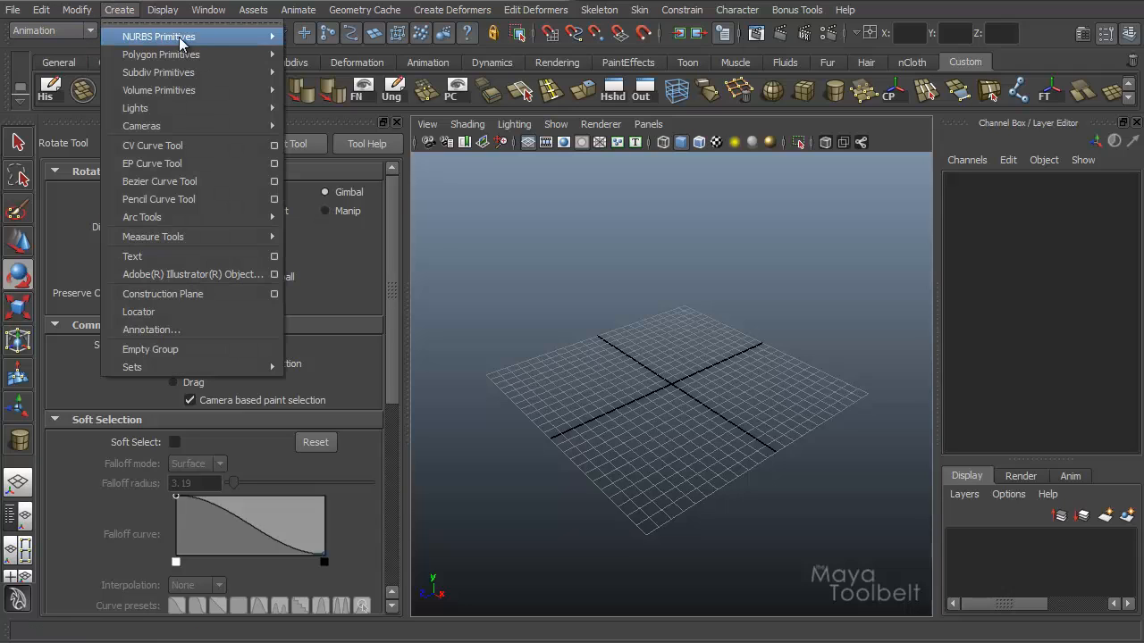
mouse_move(224, 51)
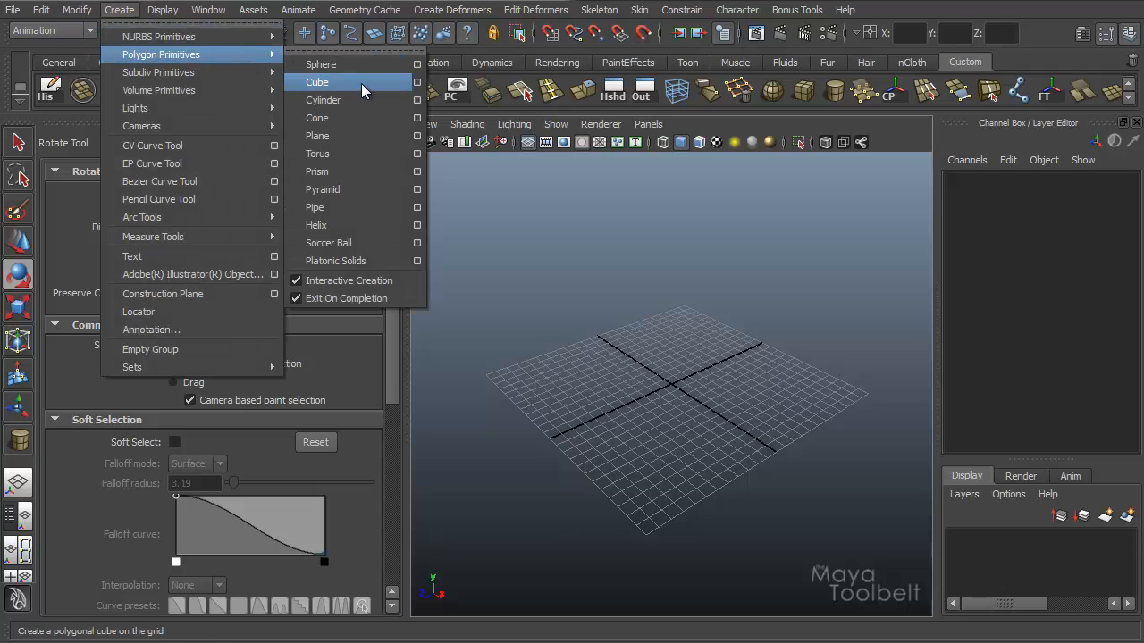
click(363, 82)
drag(648, 378, 728, 417)
key(w)
key(e)
alt+drag(608, 441, 697, 447)
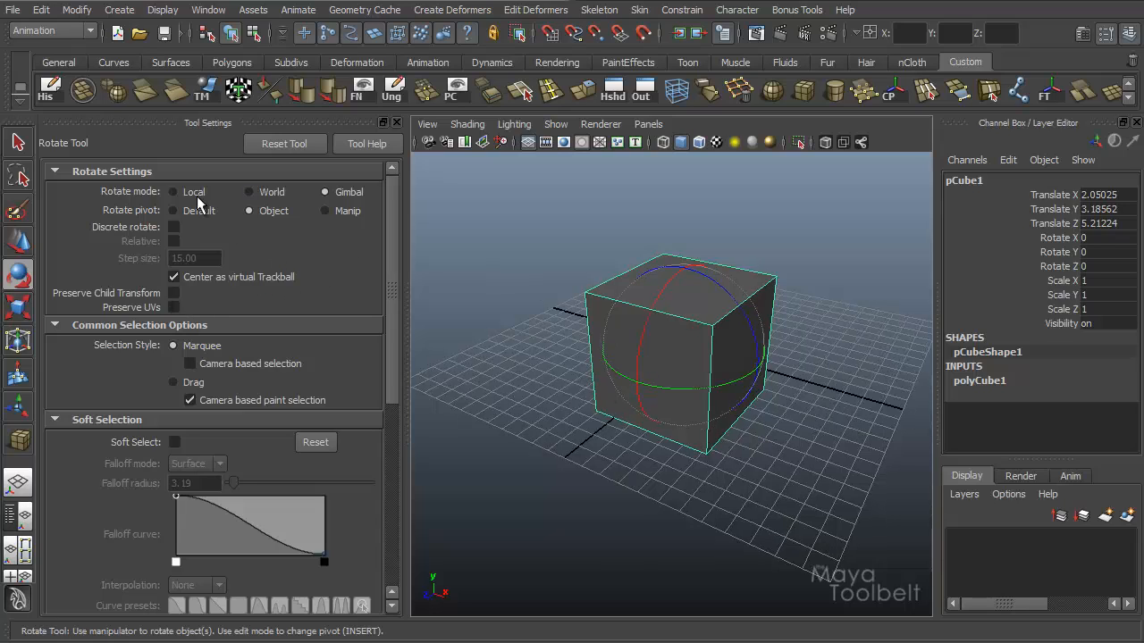
Step: Reset the Rotate Tool to its default settings, then close, reopen and close its settings again
click(291, 147)
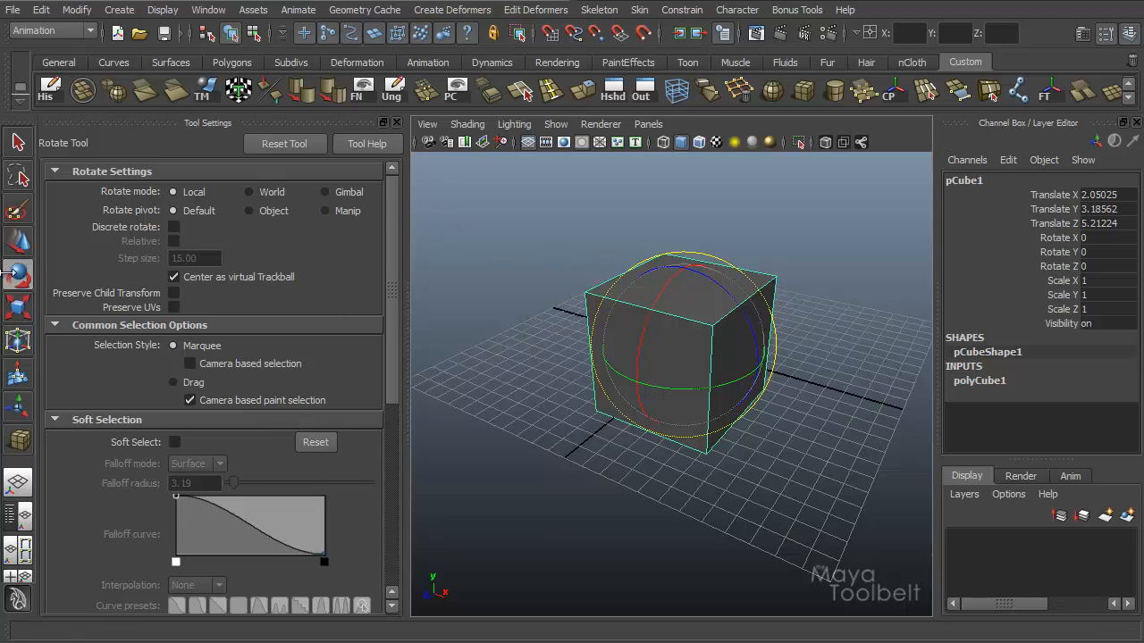
click(397, 120)
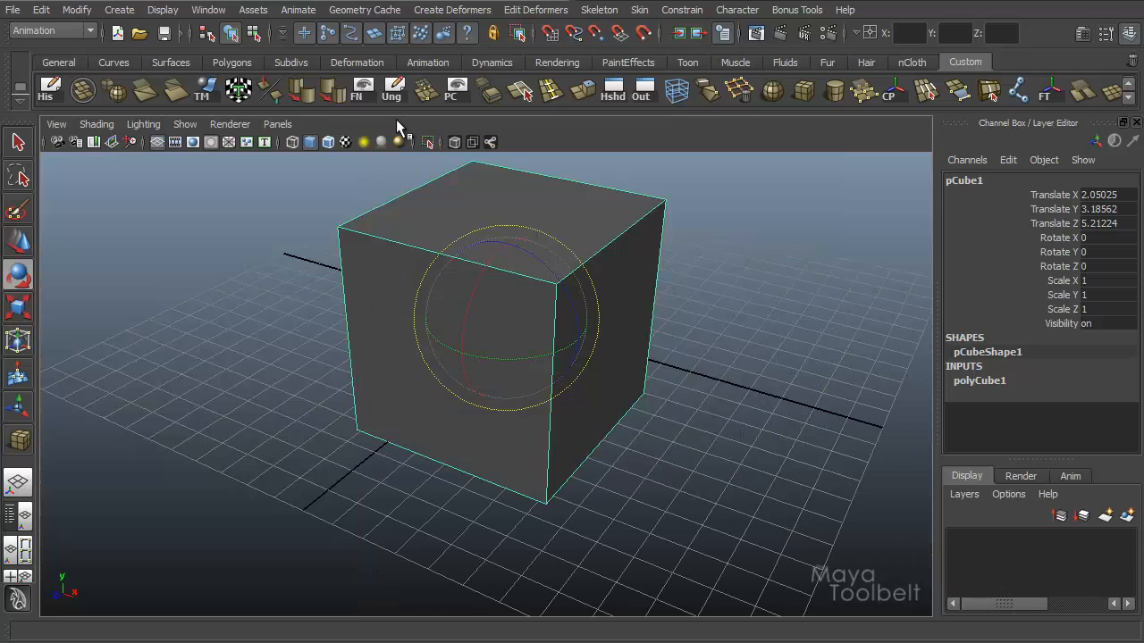
double_click(18, 279)
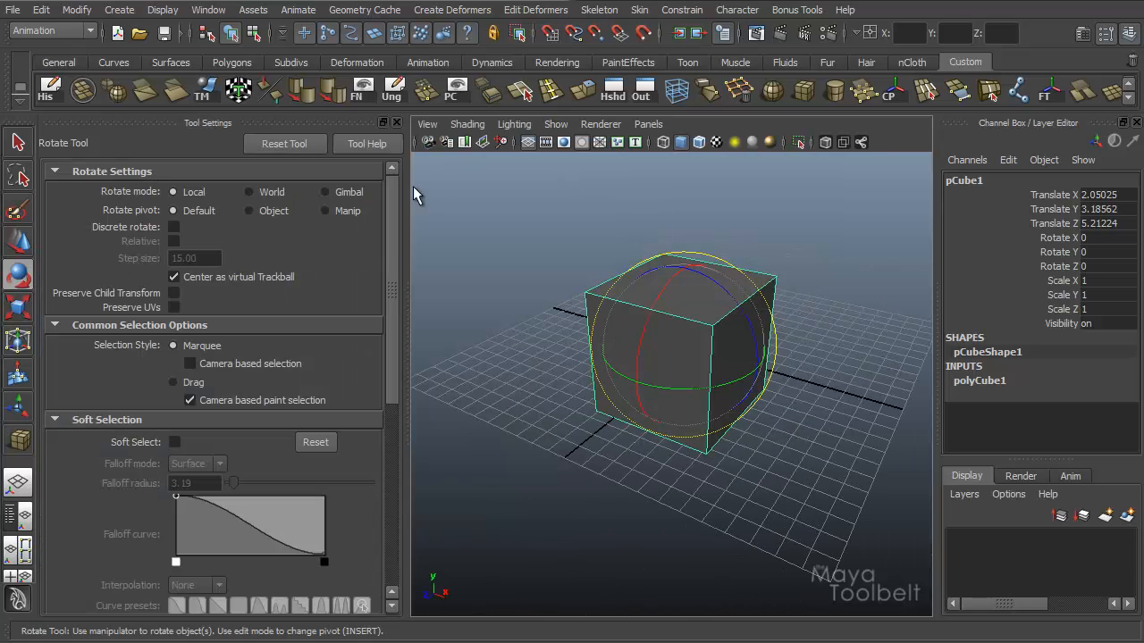
click(397, 121)
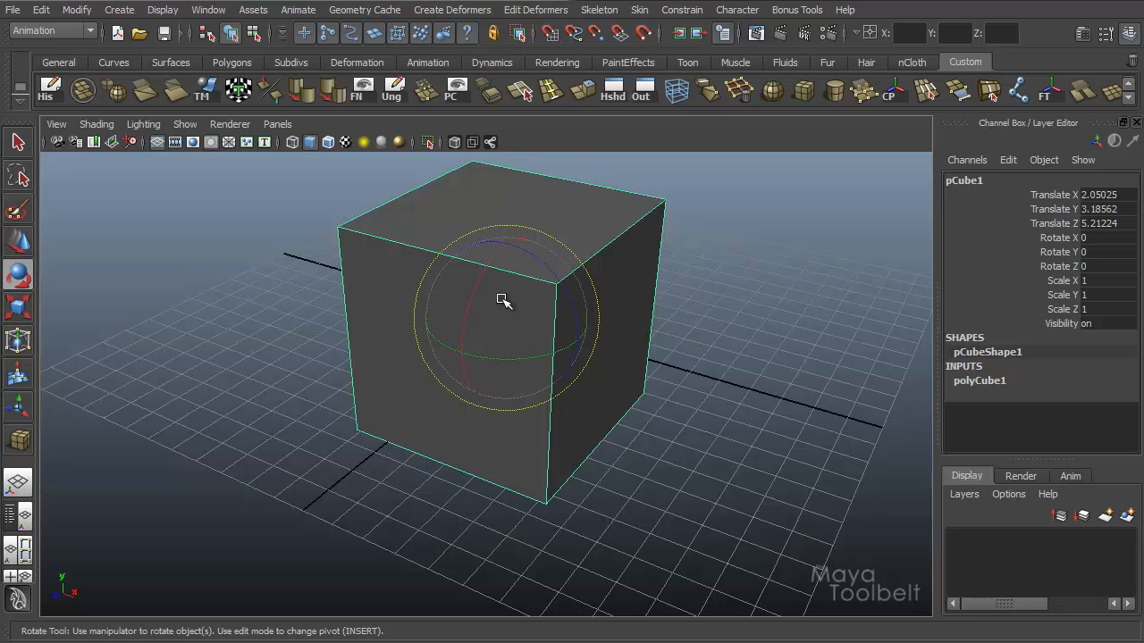
Step: Bring up the Rotate Tool's marking menu beside the cube and examine its rotate modes, Reflection axes and Center As Virtual Trackball option
mouse_move(539, 325)
alt+mouse_down()
mouse_move(556, 352)
mouse_move(543, 327)
alt+mouse_up()
alt+middle_drag(543, 327, 601, 370)
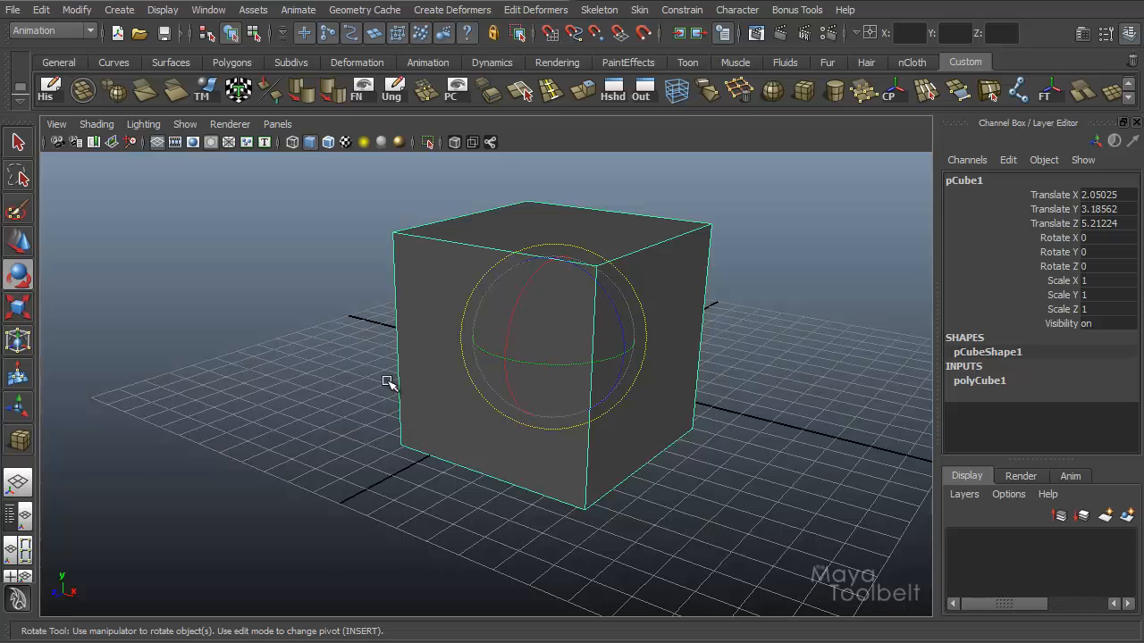
scroll(411, 386, up, 2)
scroll(418, 388, down, 2)
alt+middle_drag(431, 372, 463, 388)
alt+right_drag(462, 388, 447, 379)
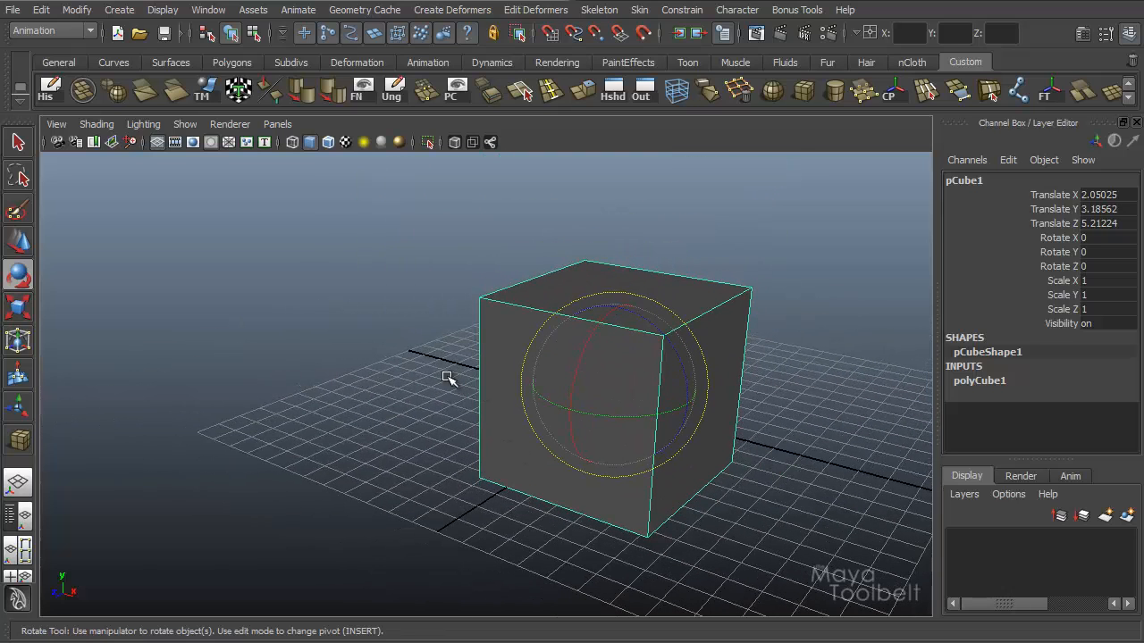
click(278, 255)
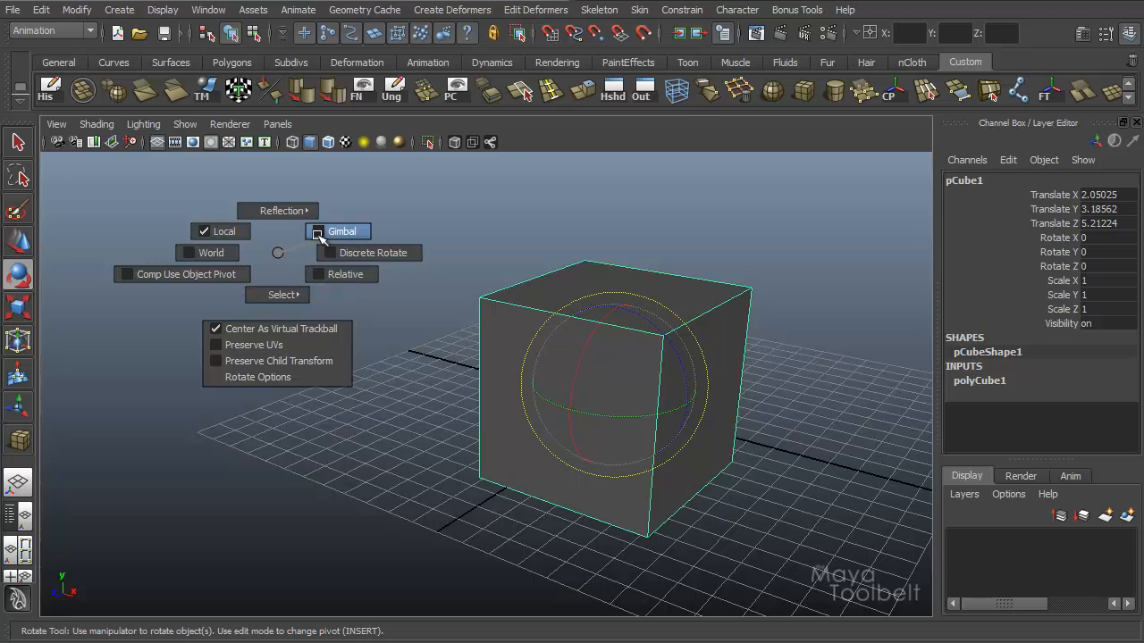
mouse_move(281, 215)
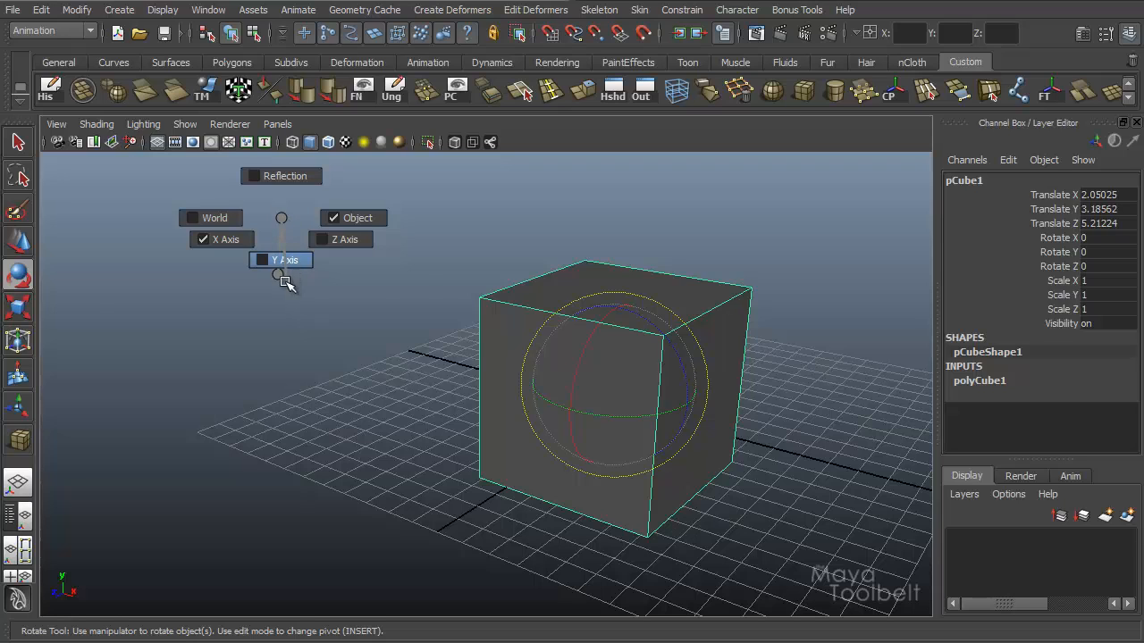
mouse_move(296, 312)
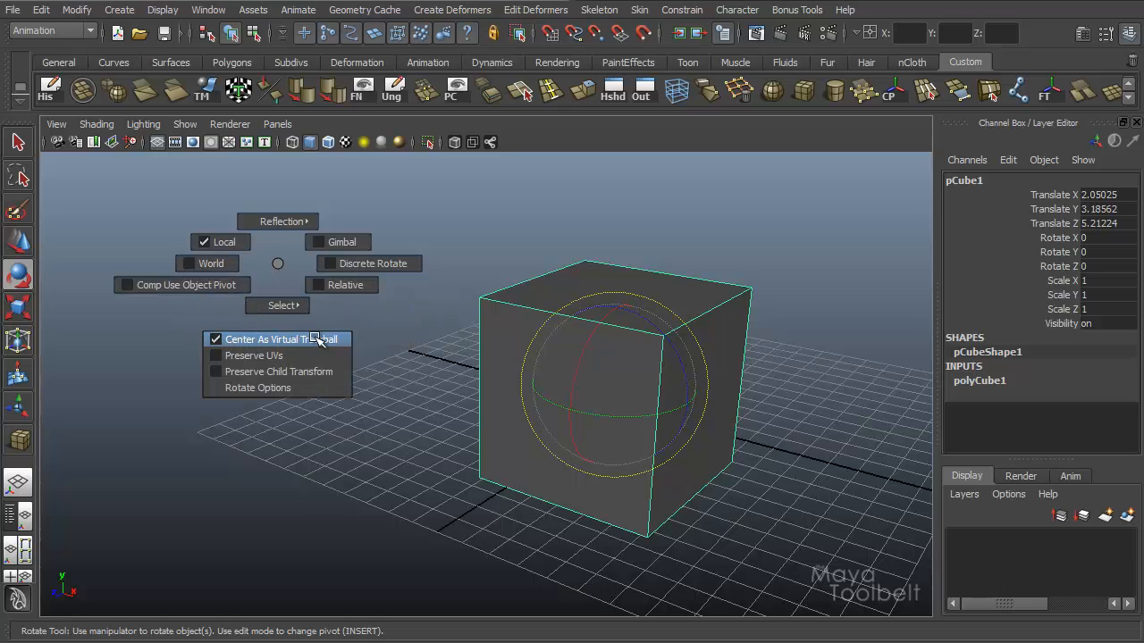
Step: Open the full Rotate Tool settings through Rotate Options, look them over and close them
click(278, 388)
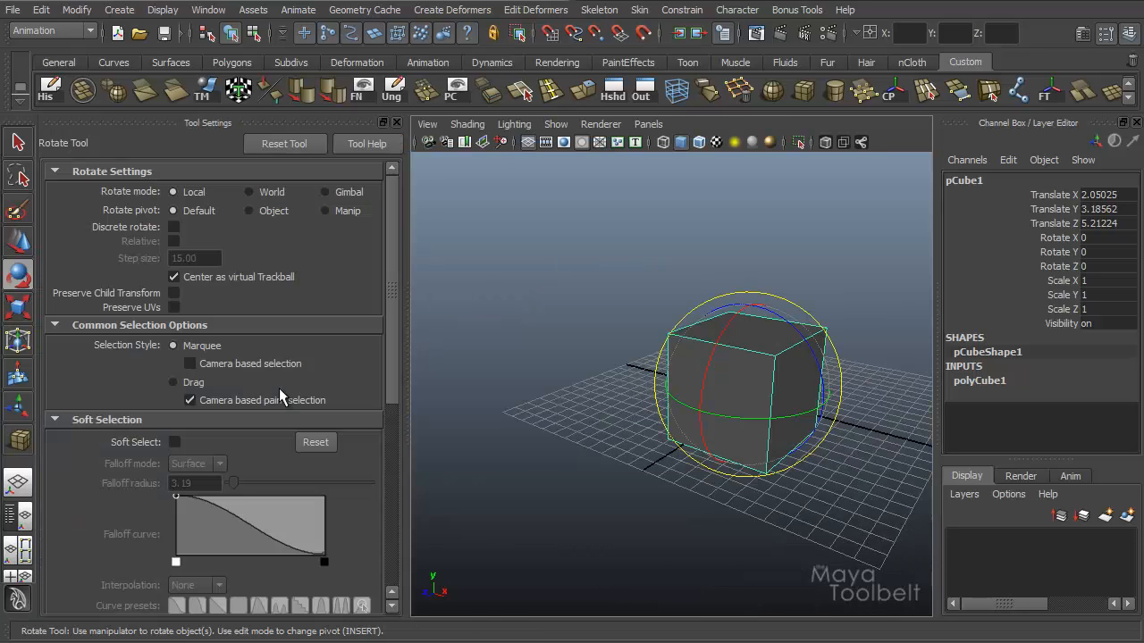
click(396, 122)
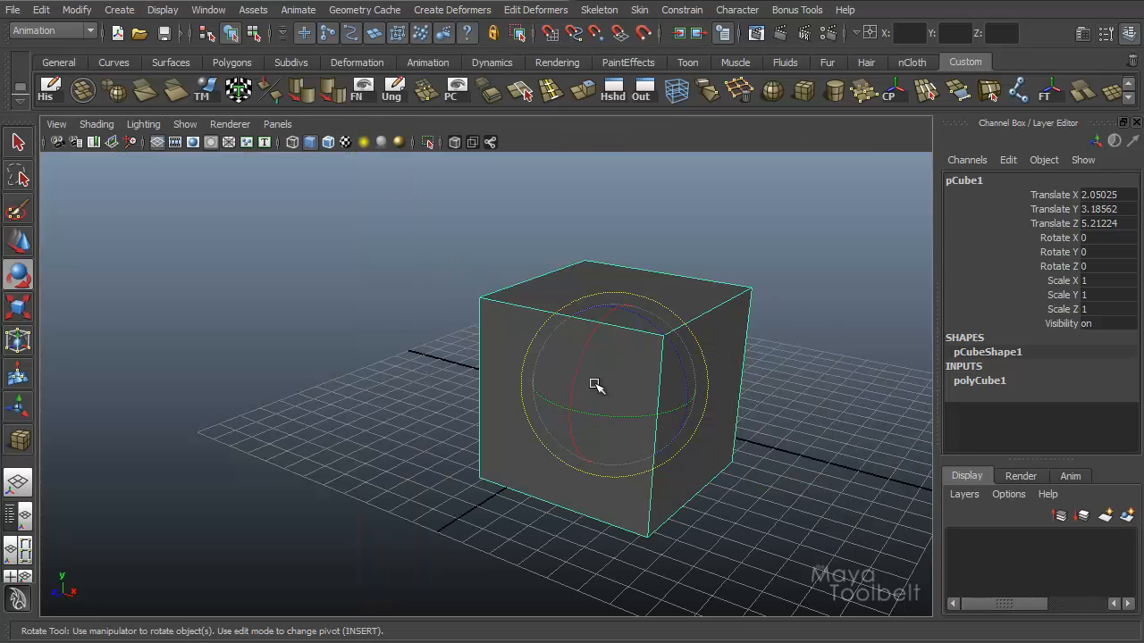
alt+middle_drag(653, 347, 612, 337)
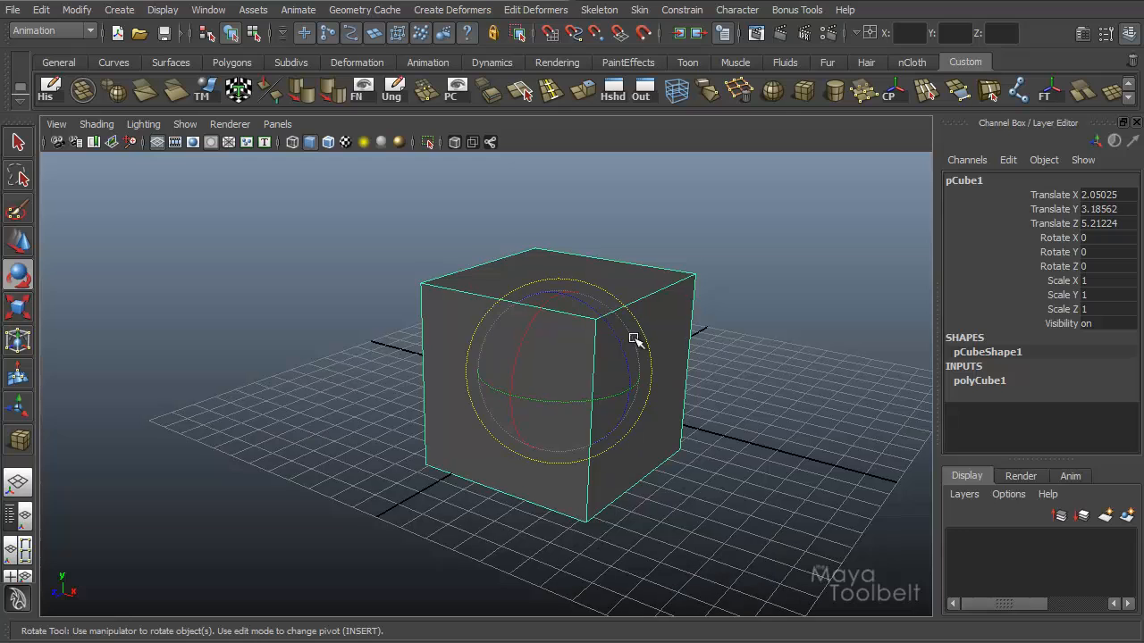
Step: Rotate the cube freely about its Z axis, turn on Discrete Rotate and rotate the cube in steps to Rotate Z -30
drag(628, 357, 658, 301)
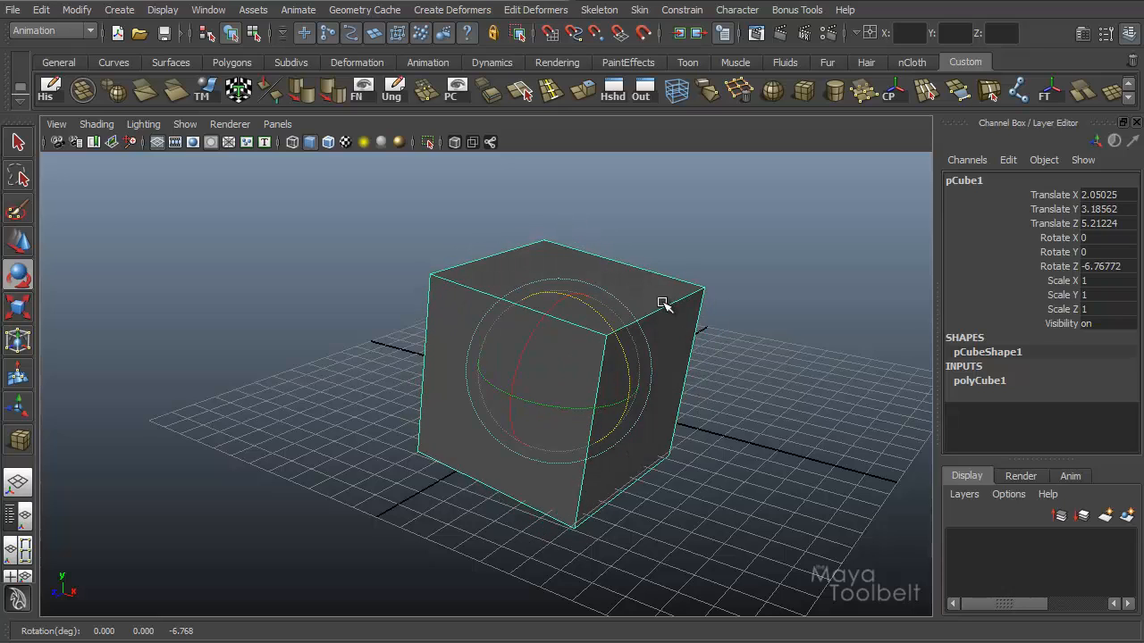
click(291, 271)
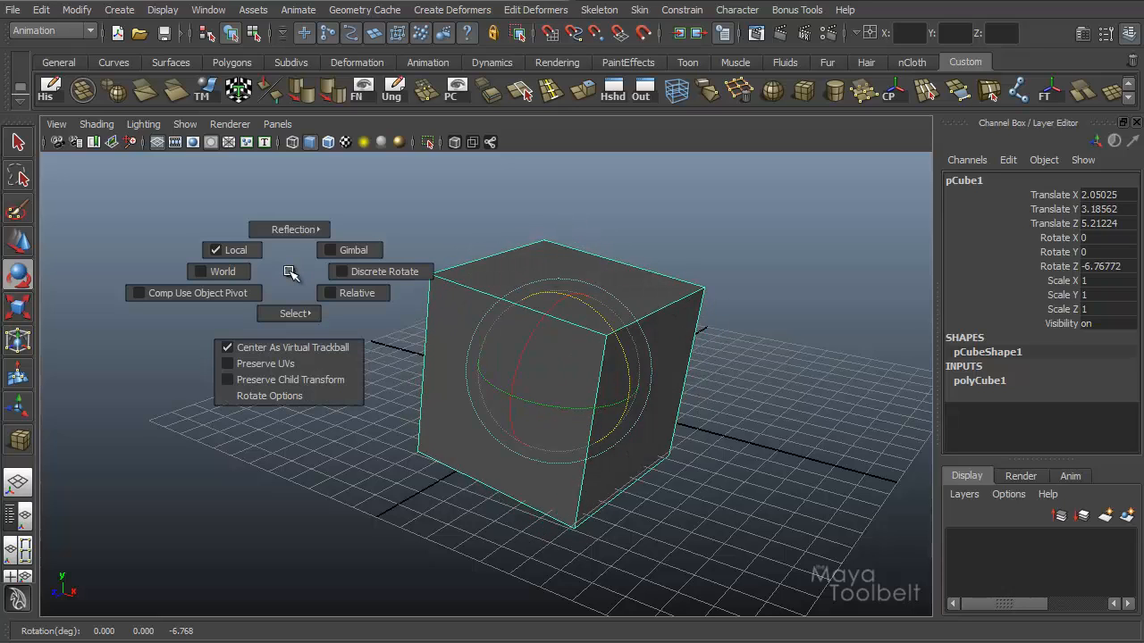
drag(291, 271, 347, 273)
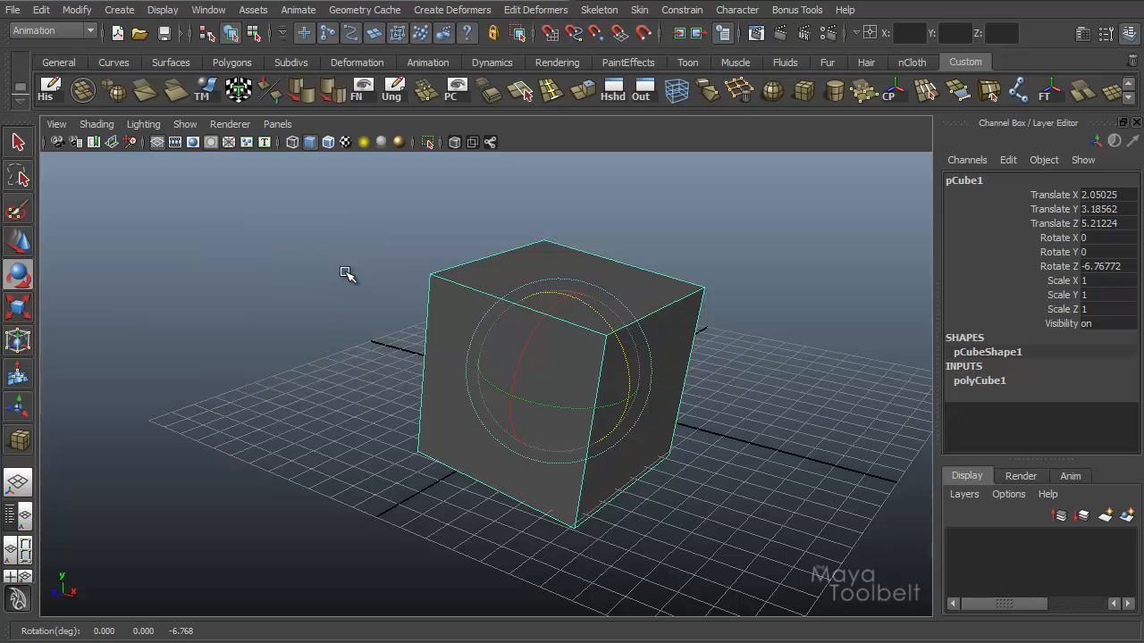
drag(604, 319, 643, 322)
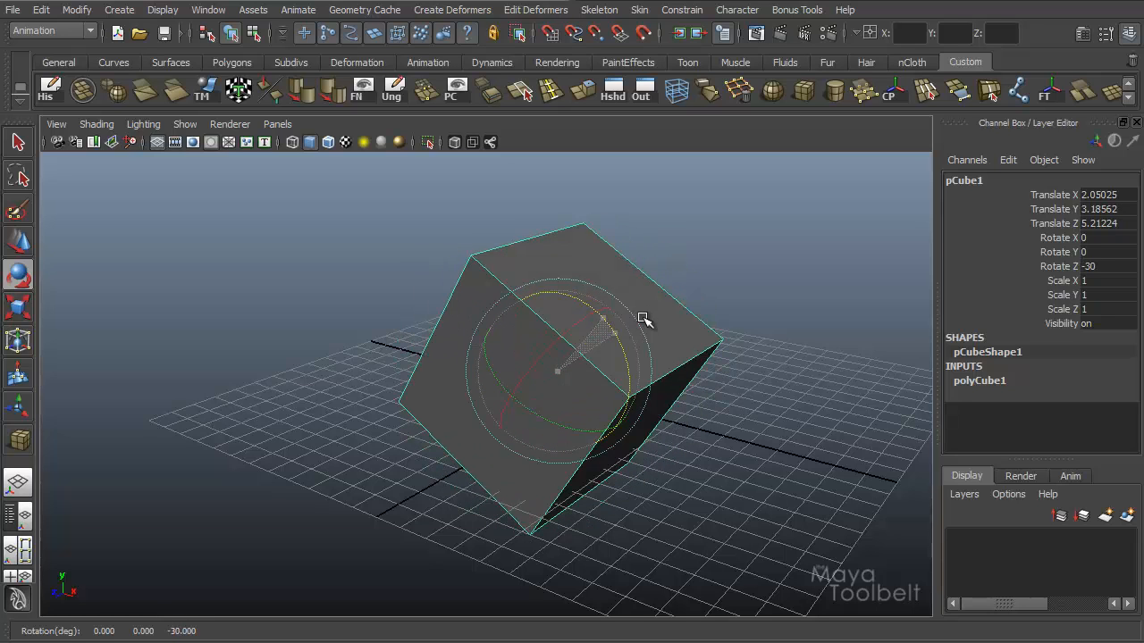
Step: Turn off Discrete Rotate and rotate the cube smoothly about its Z axis to about 10.3 degrees
key(e)
click(291, 272)
drag(290, 272, 369, 273)
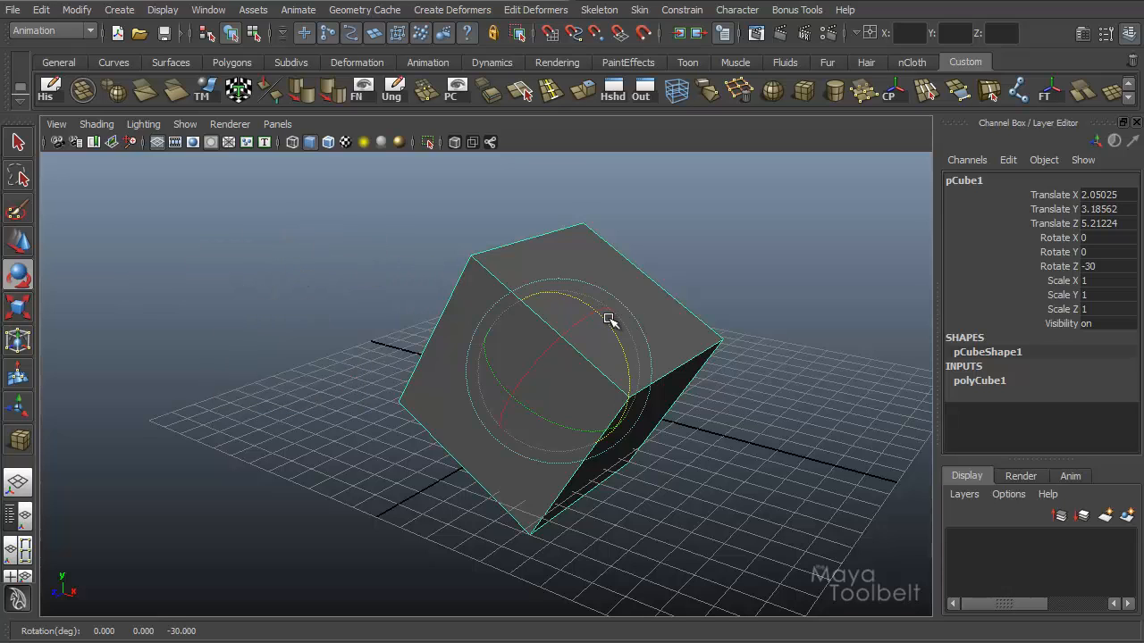
drag(598, 312, 365, 348)
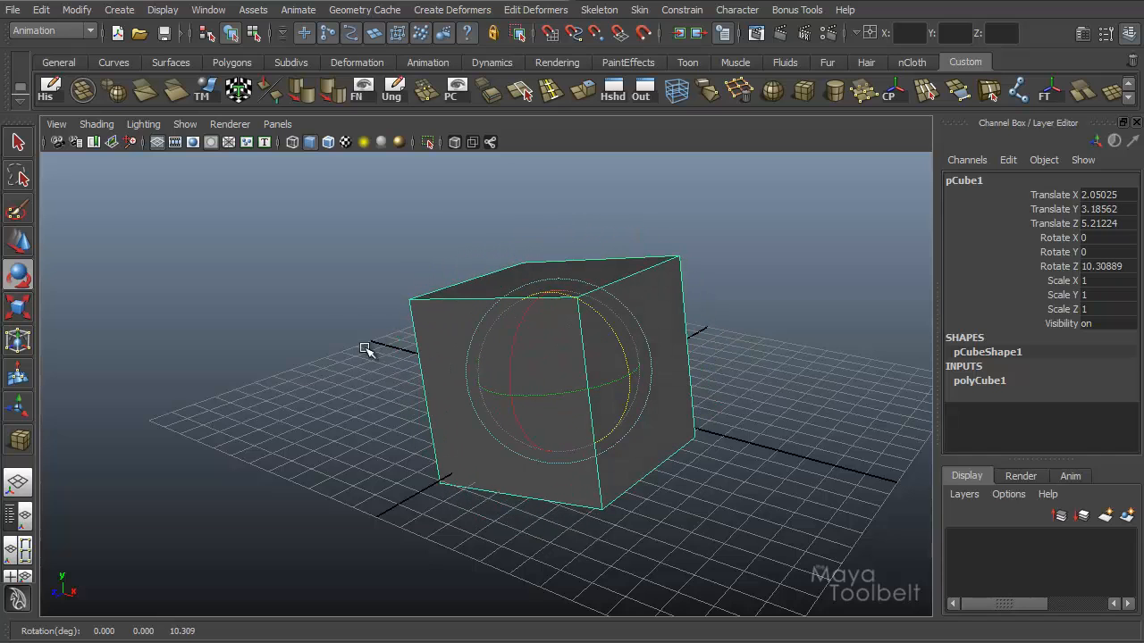
Step: Examine the marking menus of the Rotate, Move, Scale and Select tools beside the cube
click(319, 275)
mouse_move(317, 276)
mouse_down()
mouse_move(259, 296)
mouse_move(308, 314)
mouse_move(393, 286)
mouse_move(235, 297)
mouse_move(319, 274)
mouse_up()
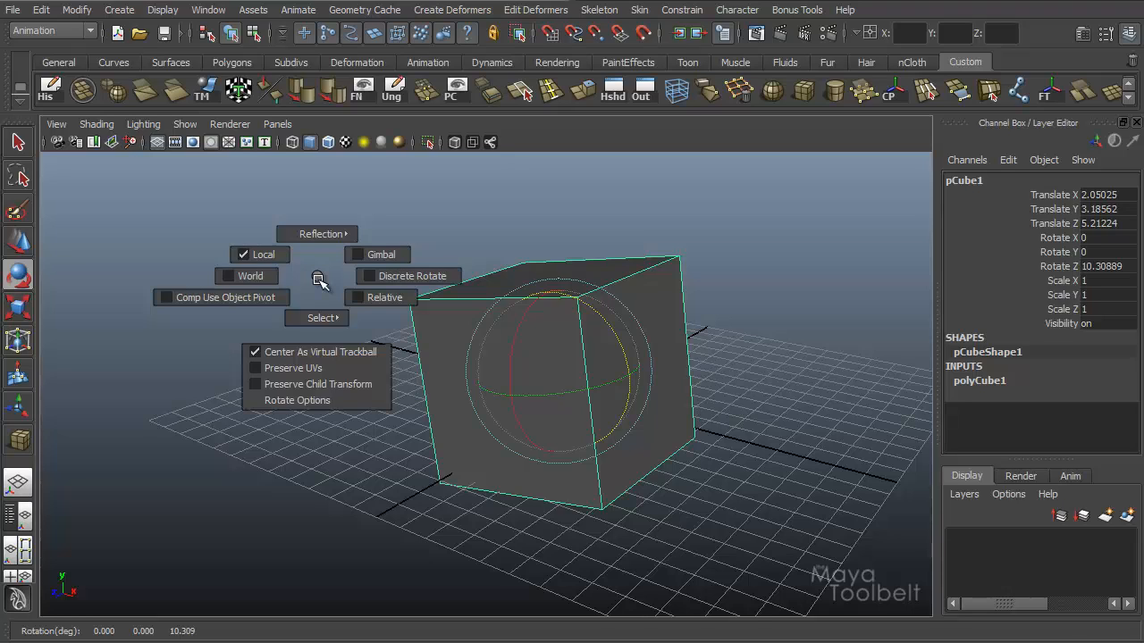
drag(316, 278, 304, 257)
key(w)
key(r)
key(q)
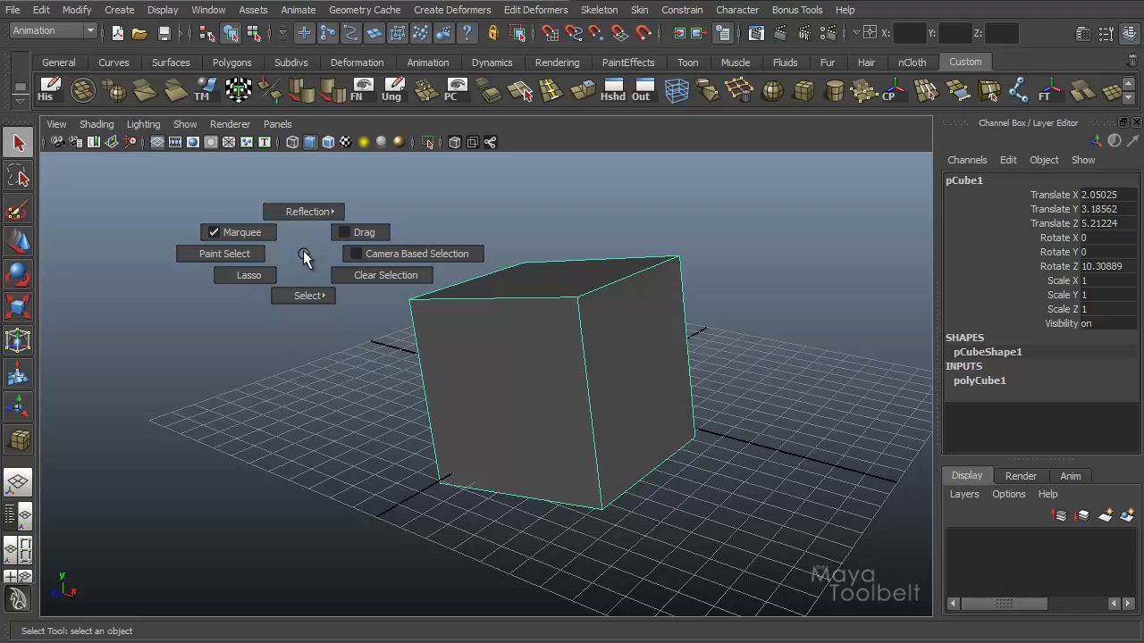
drag(304, 257, 305, 259)
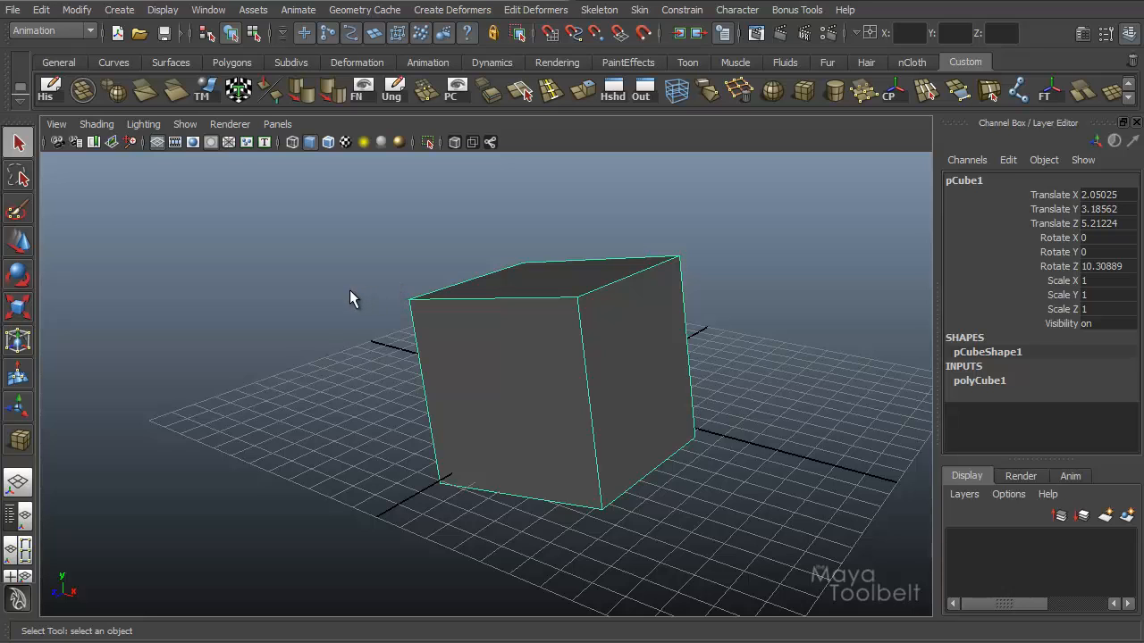
Step: Reactivate the Rotate Tool with its settings shown, close the settings and reopen them through Rotate Options
double_click(17, 273)
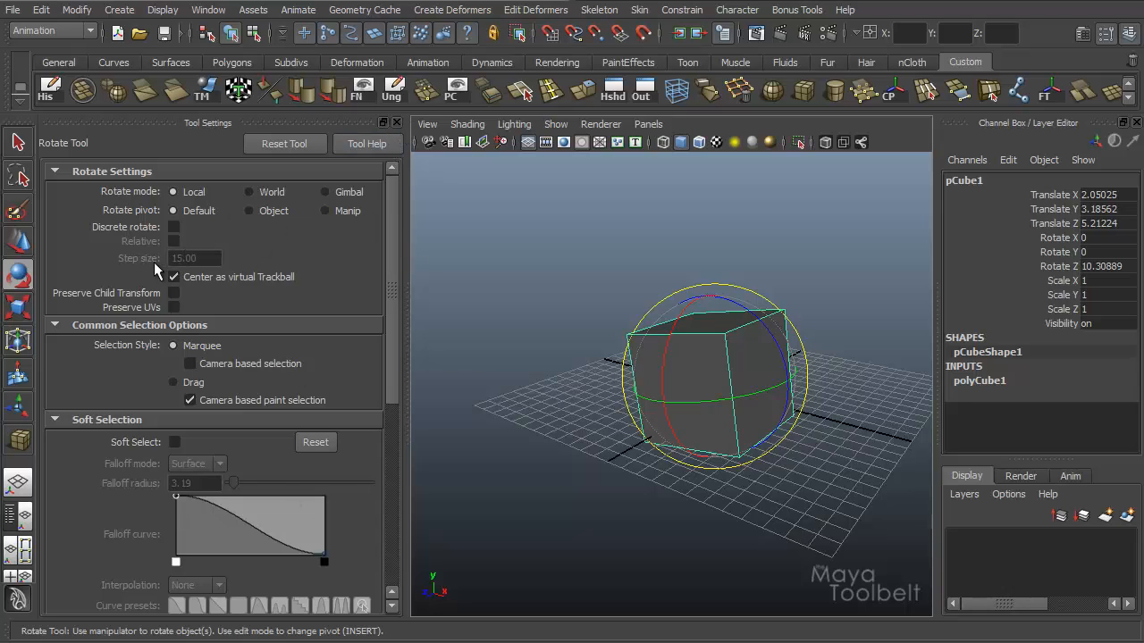
click(395, 122)
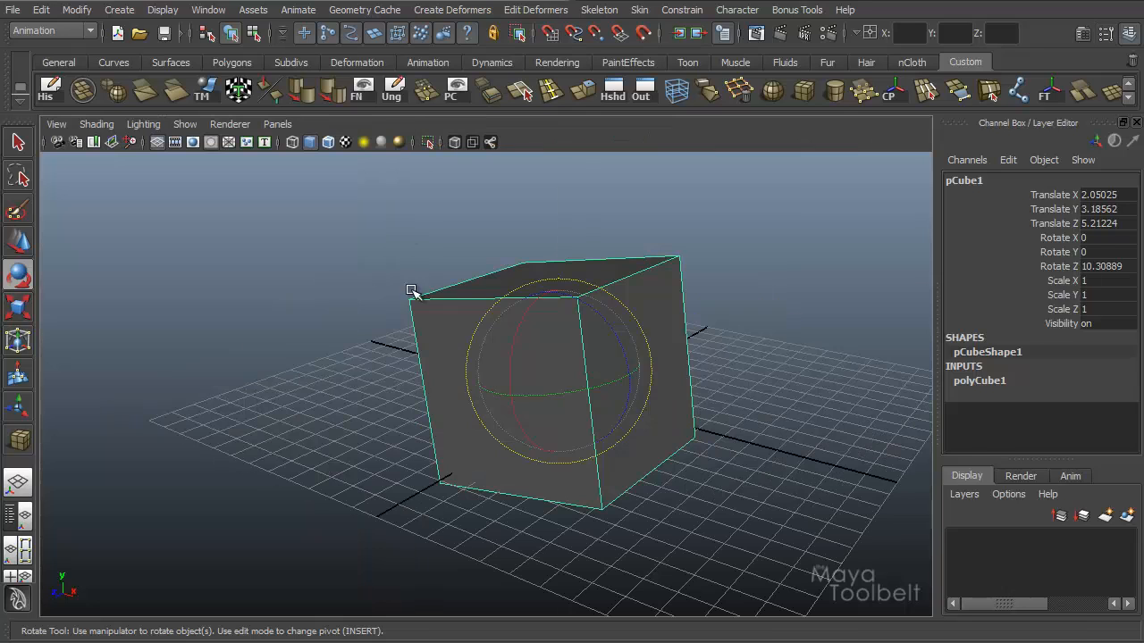
click(293, 286)
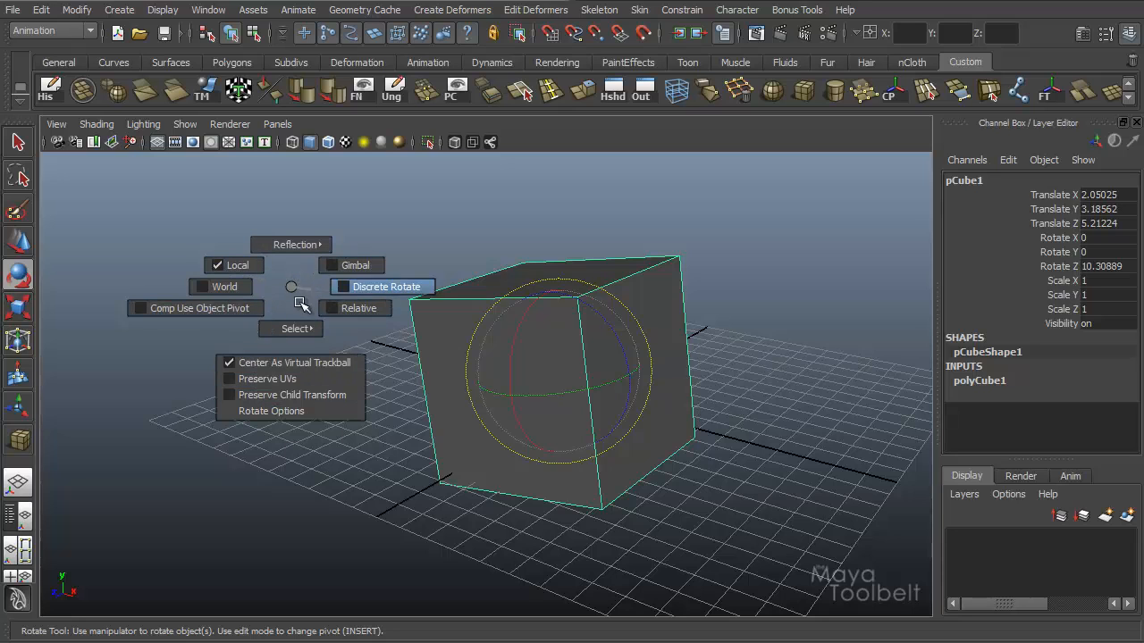
click(288, 412)
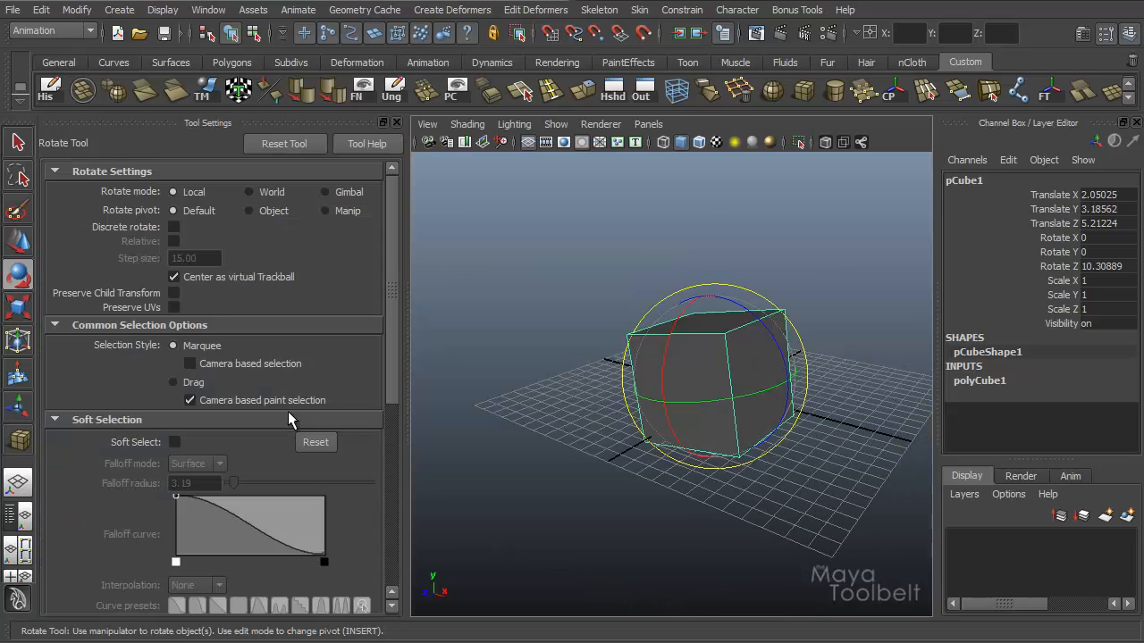
Step: Turn on Discrete rotate, open its Step size for editing, close the settings and bring up the Rotate Tool's marking menu again
click(173, 228)
click(184, 258)
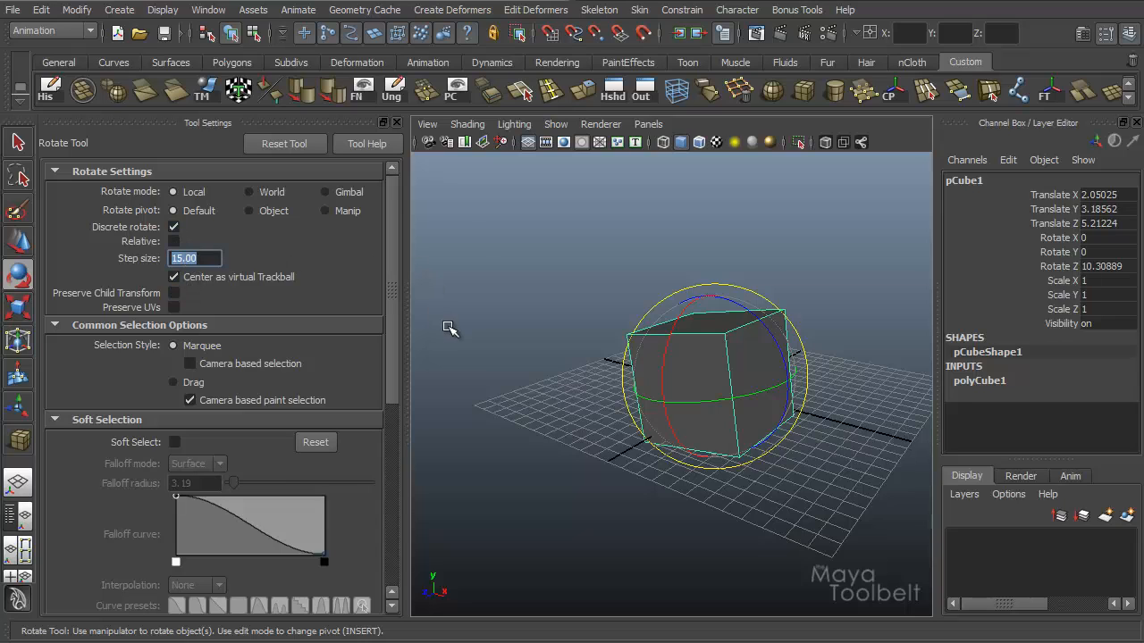
click(399, 122)
click(253, 259)
mouse_move(252, 257)
mouse_down()
mouse_move(235, 301)
mouse_move(302, 305)
mouse_move(309, 325)
mouse_move(229, 241)
mouse_move(192, 284)
mouse_move(290, 261)
mouse_move(295, 239)
mouse_move(314, 243)
mouse_move(247, 237)
mouse_move(253, 259)
mouse_up()
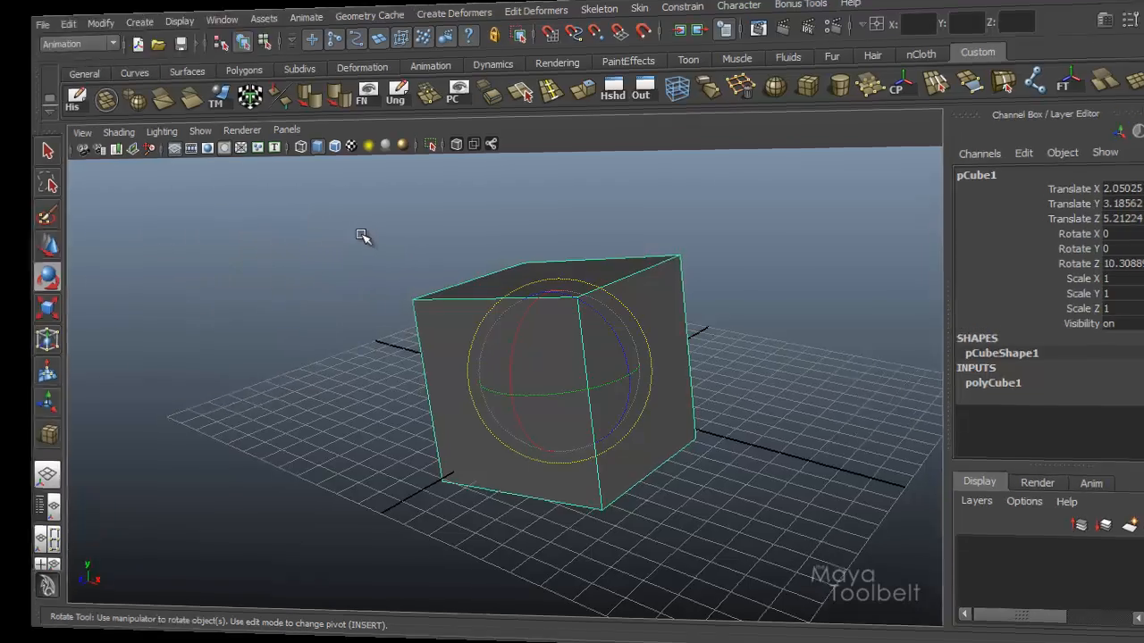